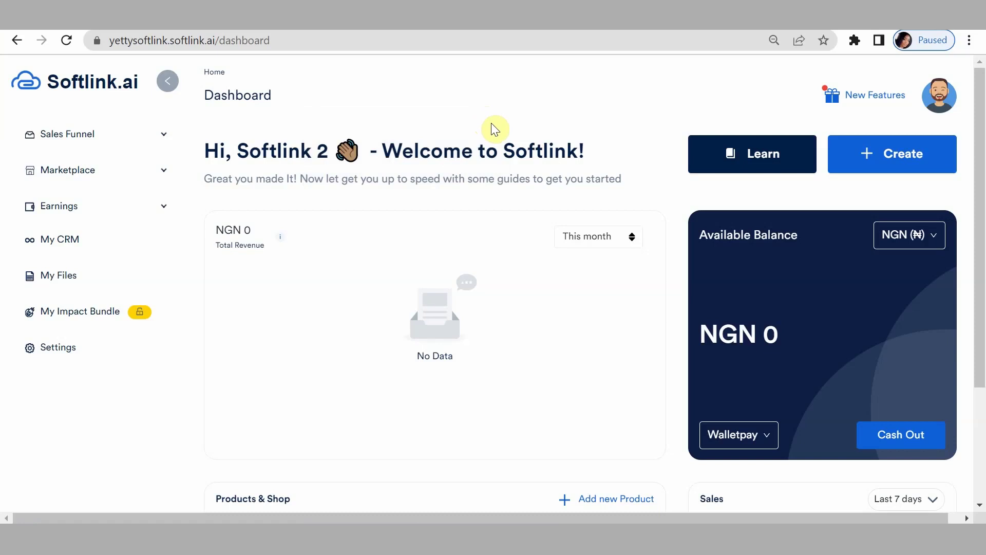
Dismiss the Create menu and expand the Sales Funnel section in the sidebar.
click(932, 154)
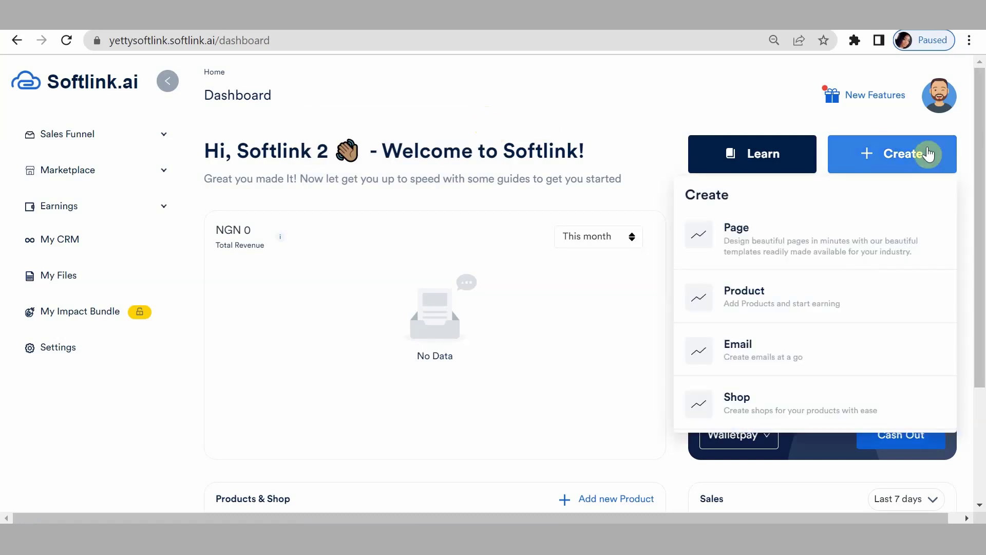
click(22, 150)
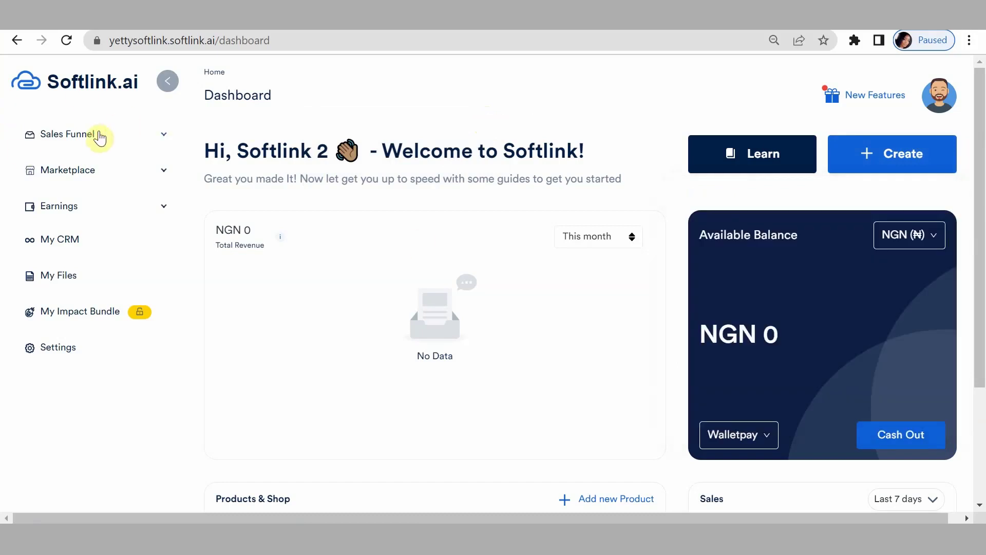
click(96, 137)
Browse the Digital and One-Click product lists, then add a new One Click Product (Beta).
click(87, 169)
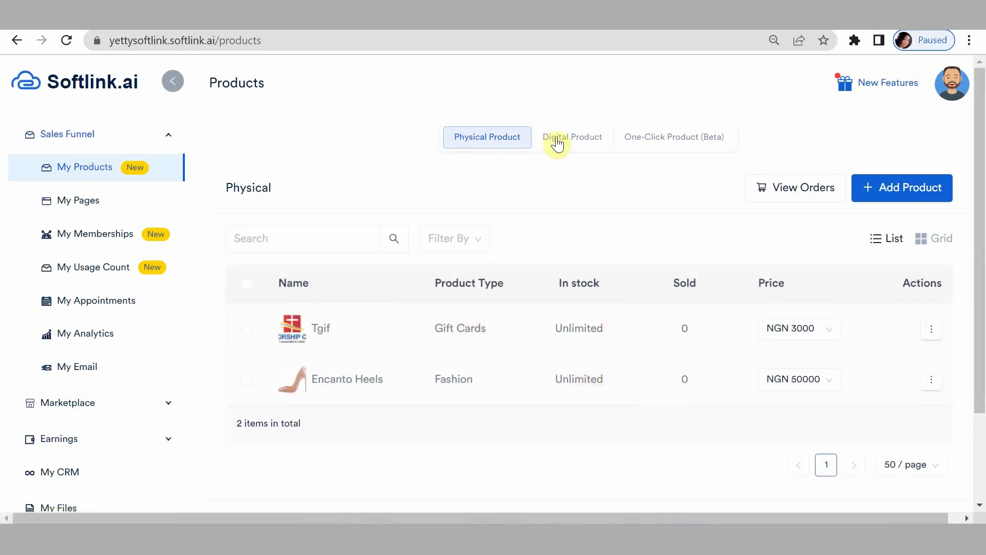
click(573, 137)
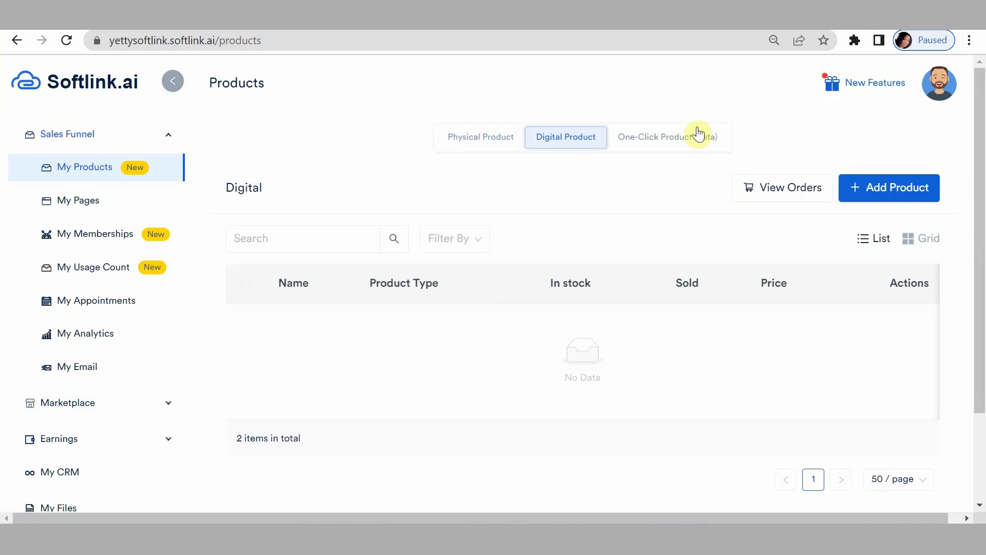
click(666, 140)
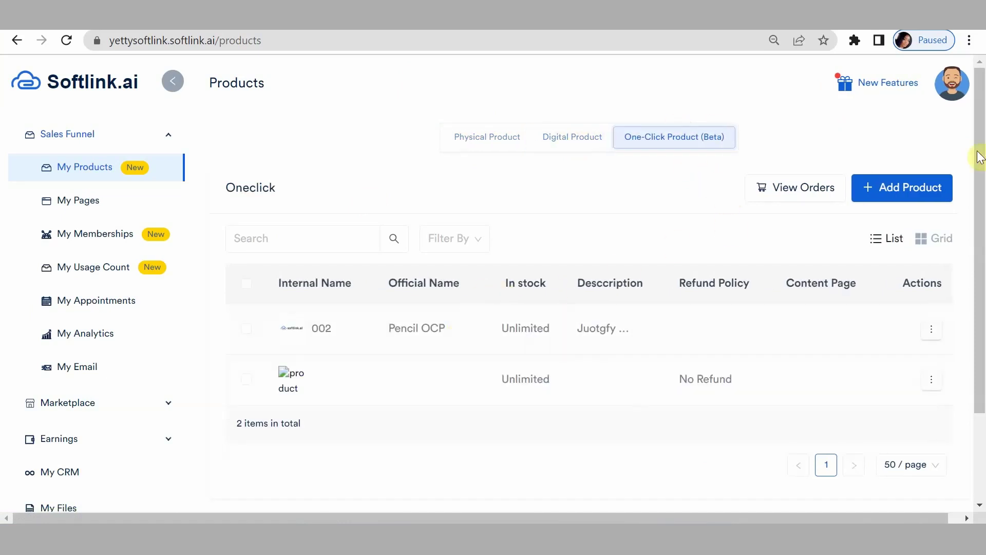
click(920, 193)
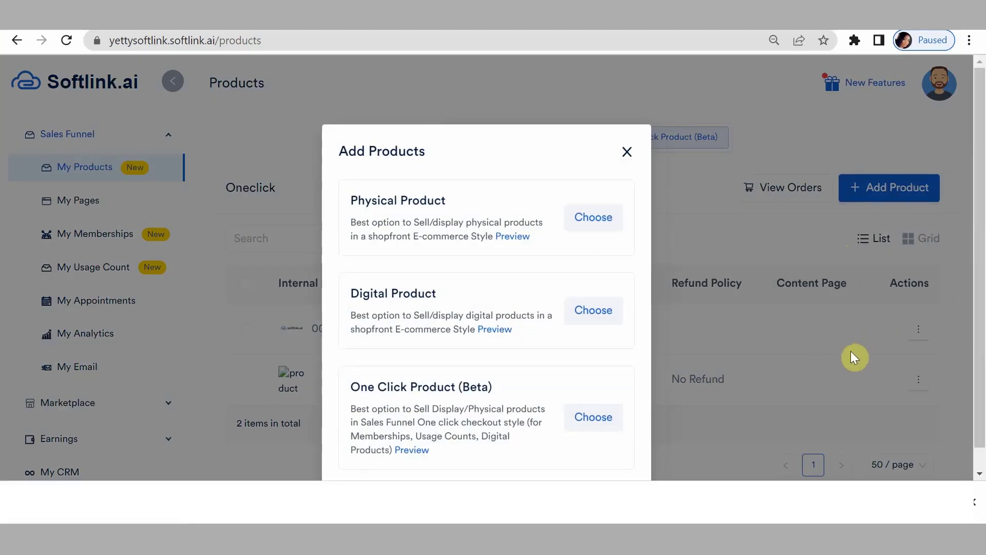
click(606, 416)
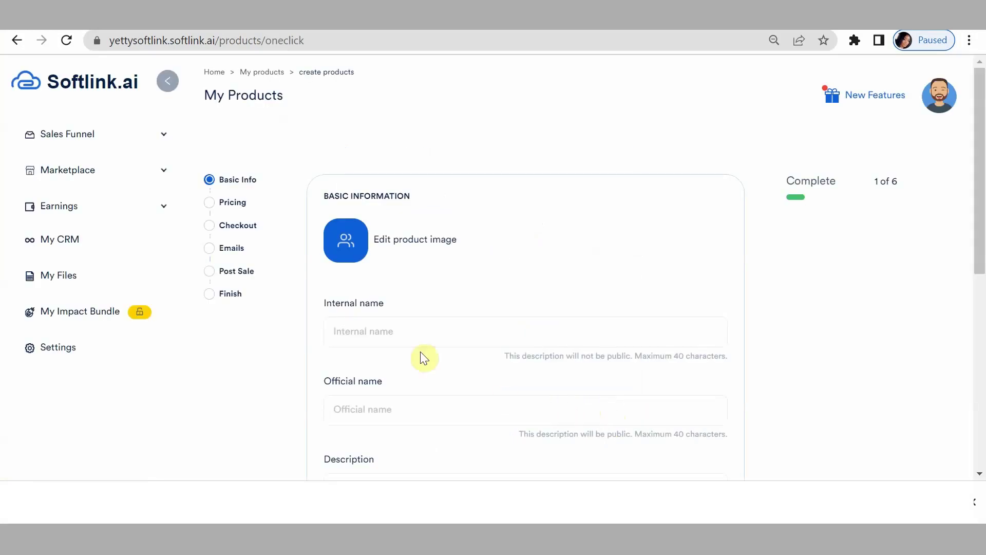
Upload image 11 as the product image.
click(341, 245)
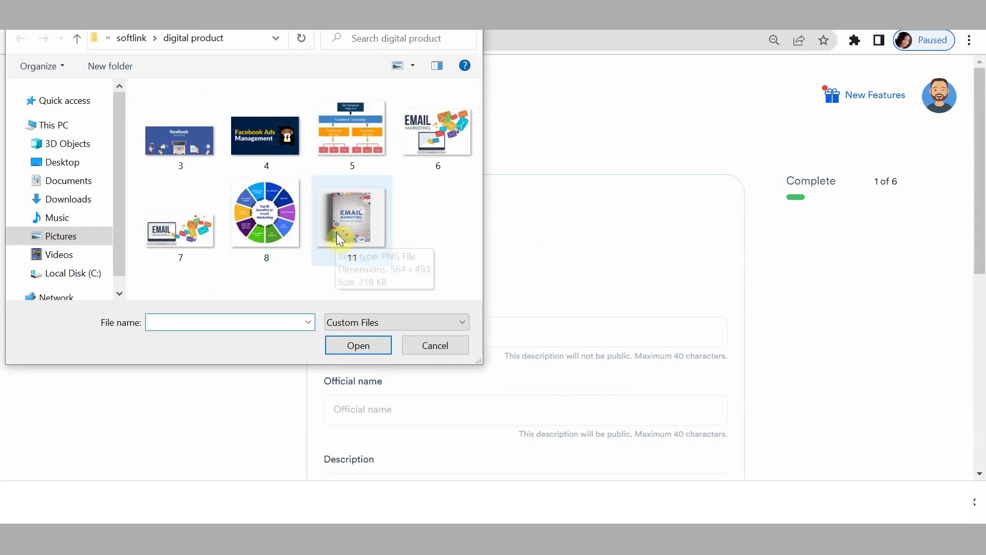
click(346, 242)
click(354, 345)
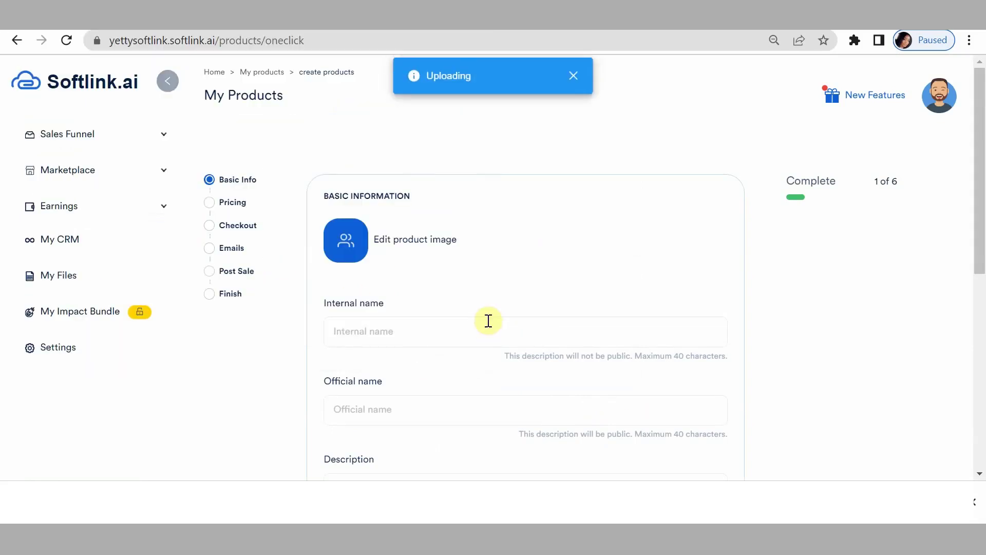
Set the internal name to '001' and the official name to 'Email Marketing ebook'.
click(387, 334)
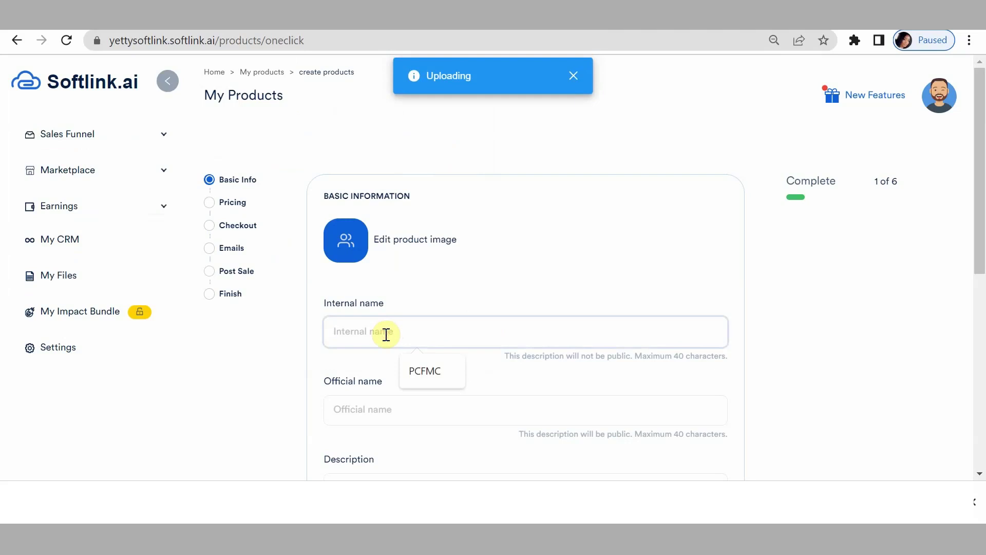
text(EM)
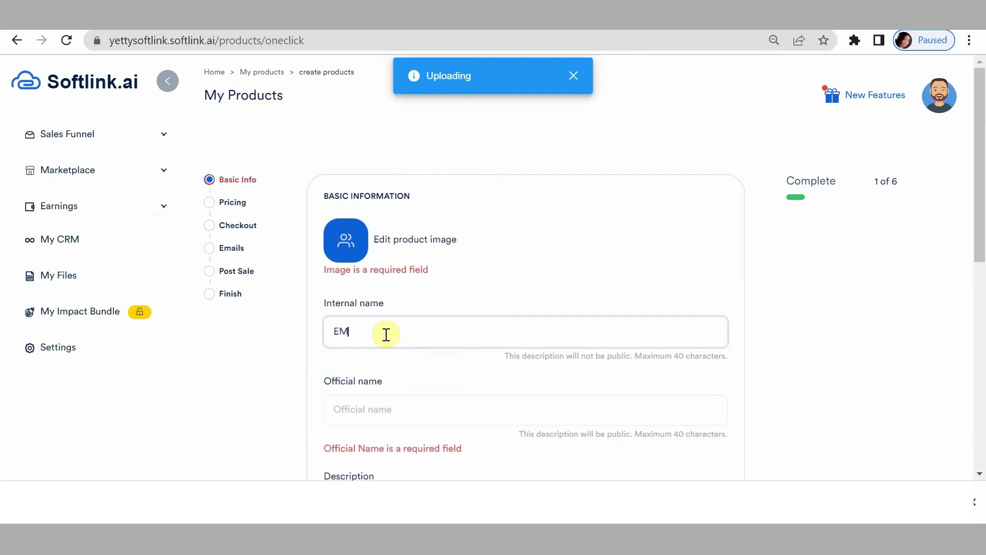
key(BackSpace)
key(BackSpace)
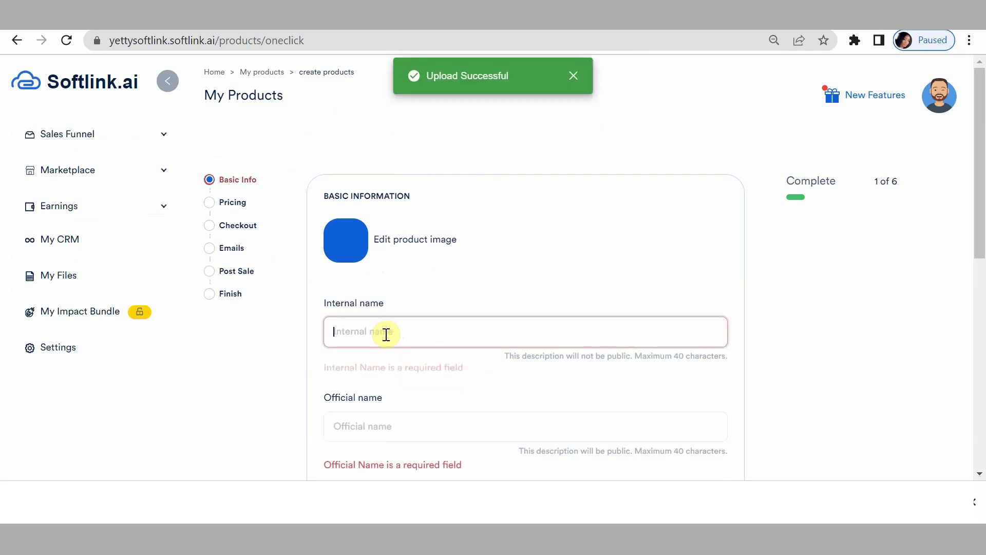
text(0)
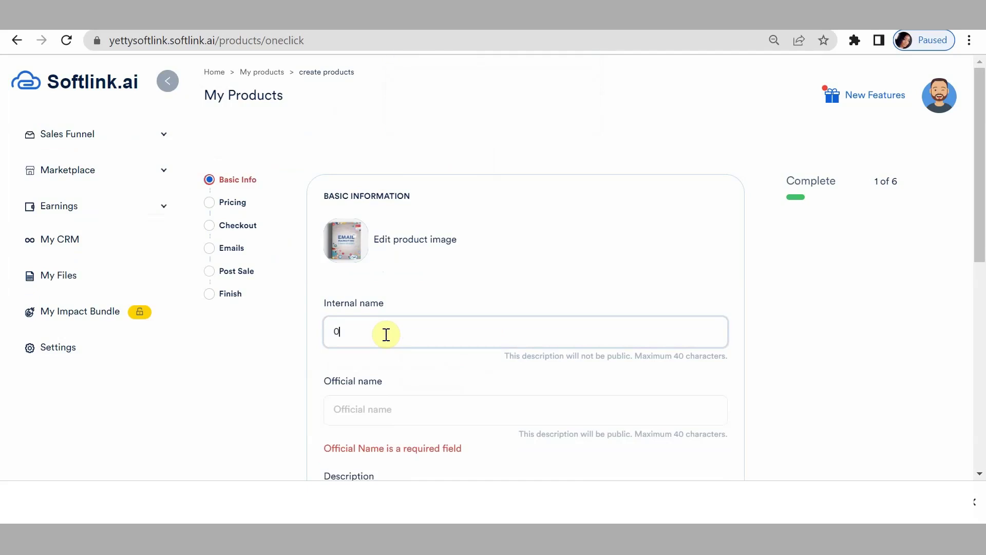
text(01)
click(352, 413)
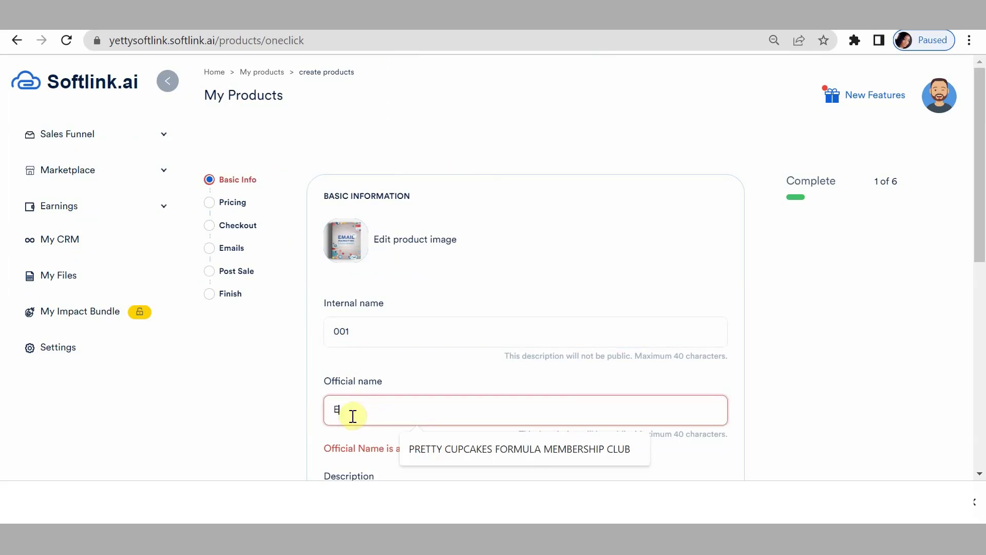
text(EM)
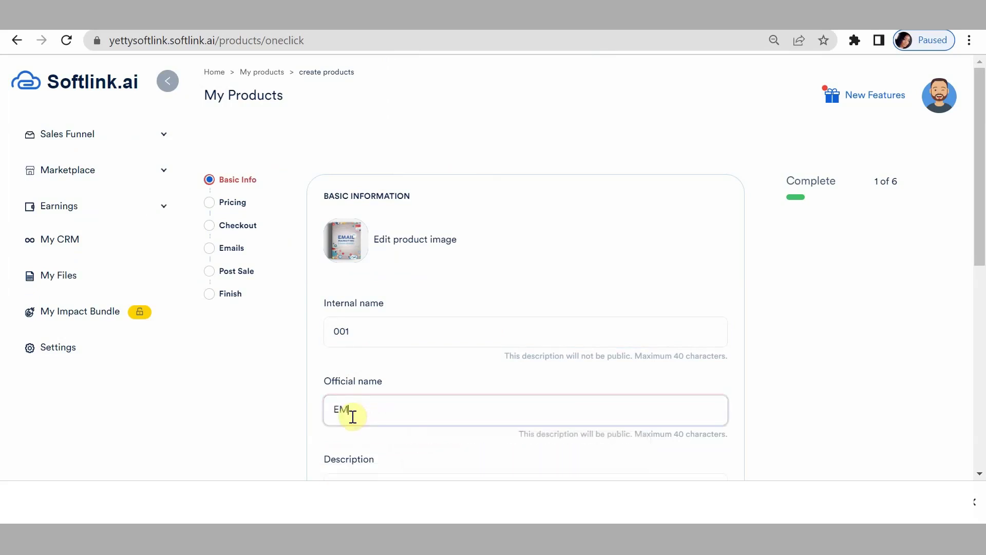
text(ail)
key(BackSpace)
key(BackSpace)
key(BackSpace)
key(BackSpace)
key(BackSpace)
text(mail Marketing ebook)
Describe it as 'The all in one ebook that teaches you everything you need to know about email marketing'.
scroll(347, 433, down, 5)
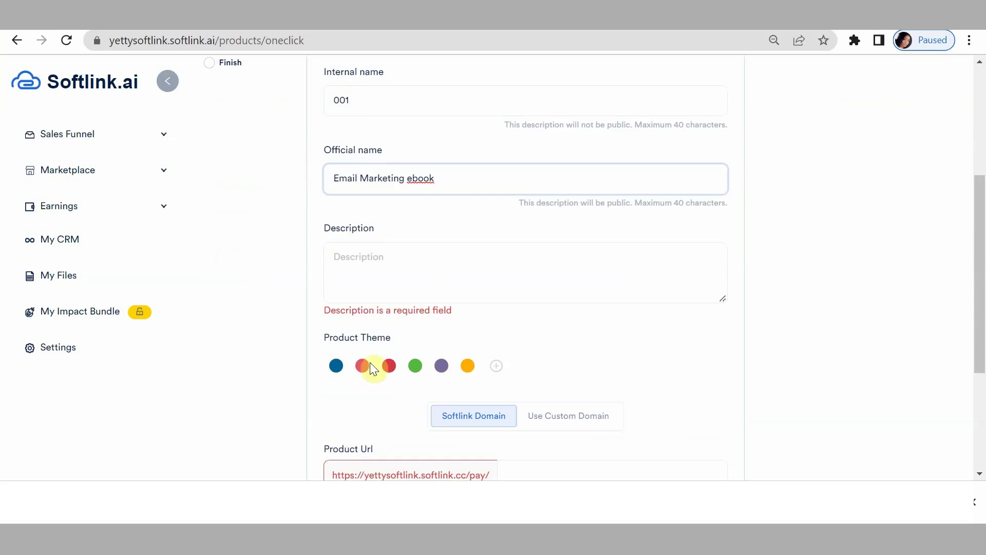
click(350, 266)
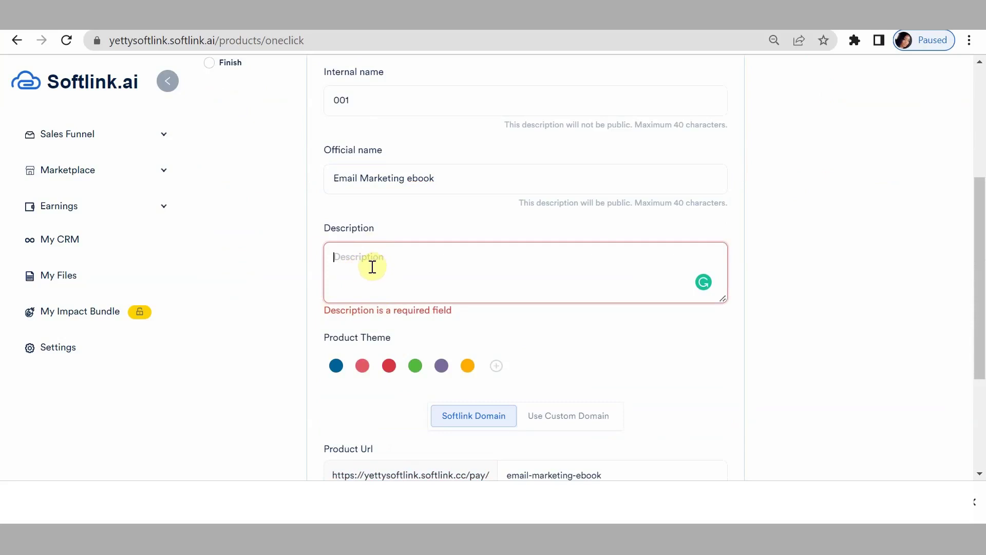
text(The all in one ma)
key(BackSpace)
key(BackSpace)
text(ebook that teaches you everything you need to know about email marketing)
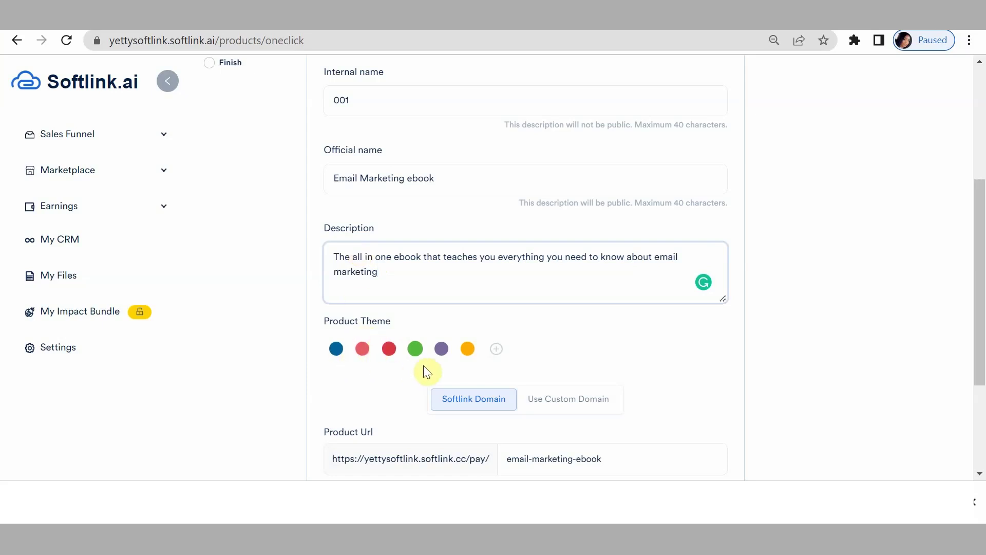
Add a custom blue product theme colour with hex 0F61D9.
click(496, 352)
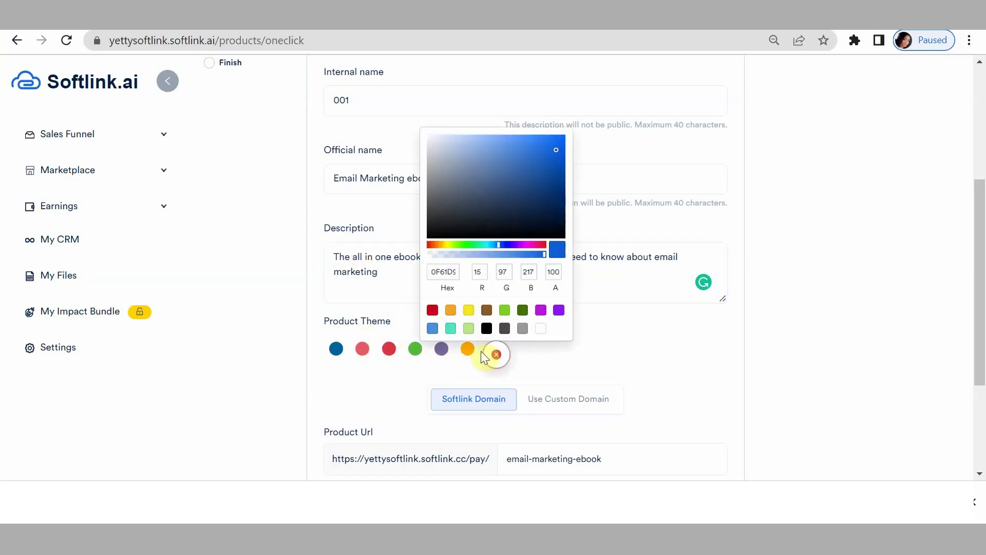
click(446, 272)
double_click(444, 274)
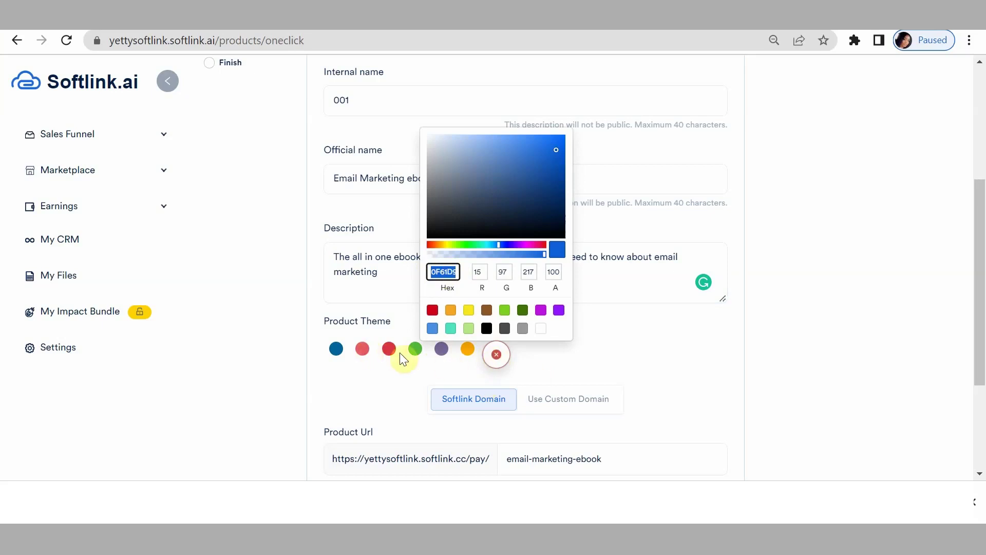
click(357, 374)
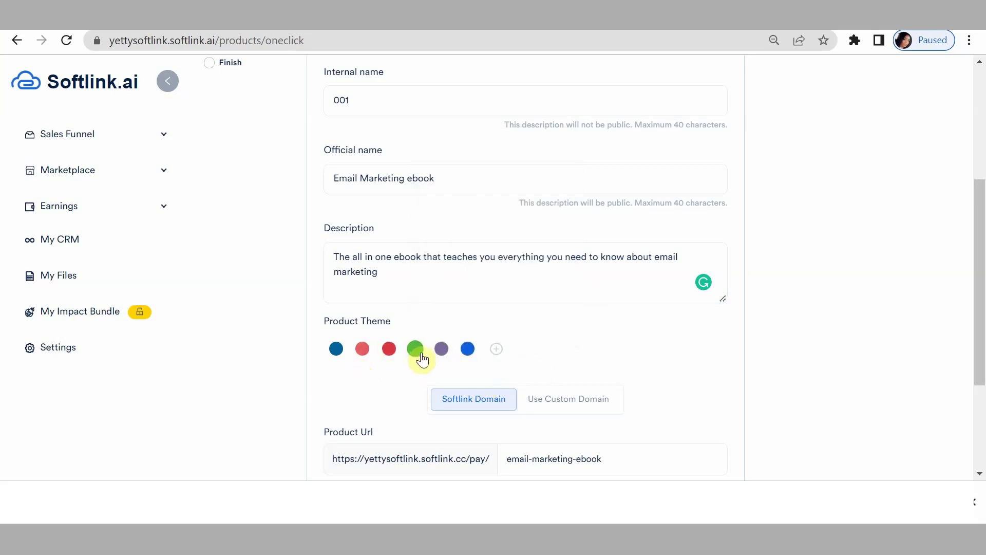
scroll(580, 398, down, 3)
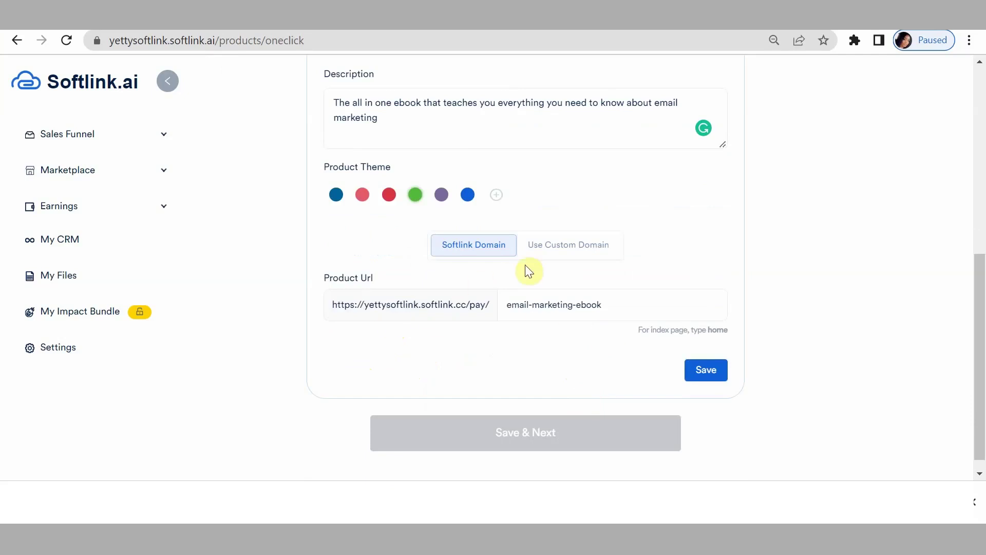
Keep the Softlink domain instead of a custom domain and save Basic Info.
click(567, 248)
click(400, 310)
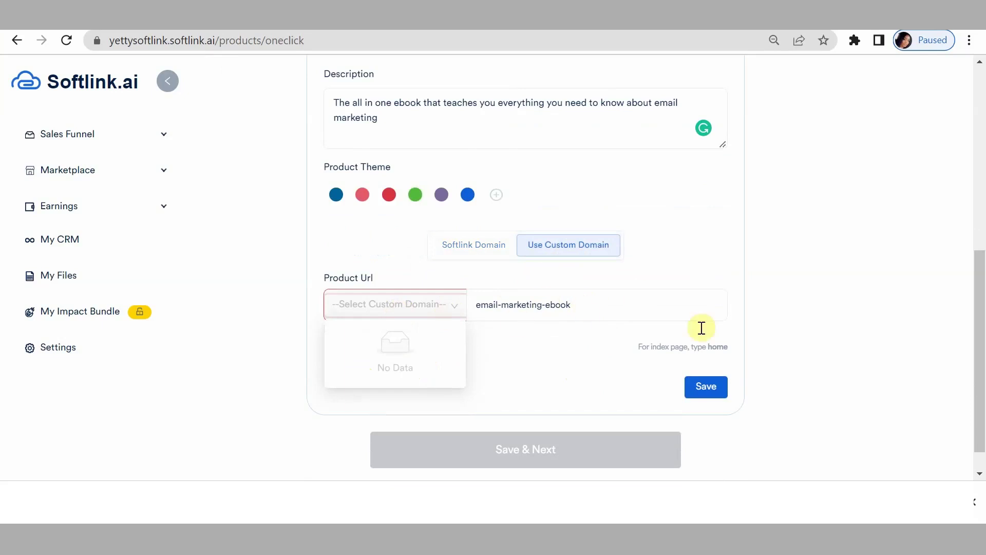
click(488, 255)
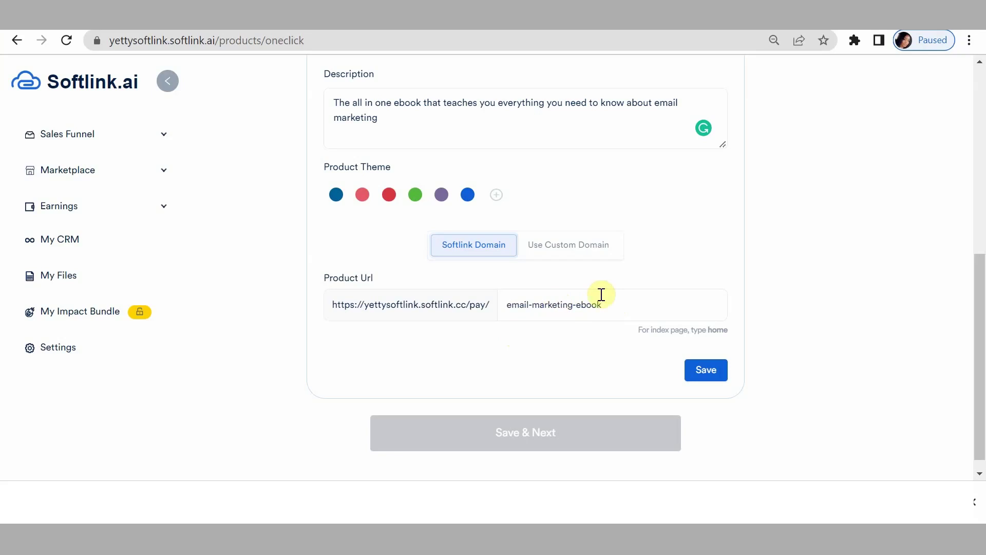
click(696, 369)
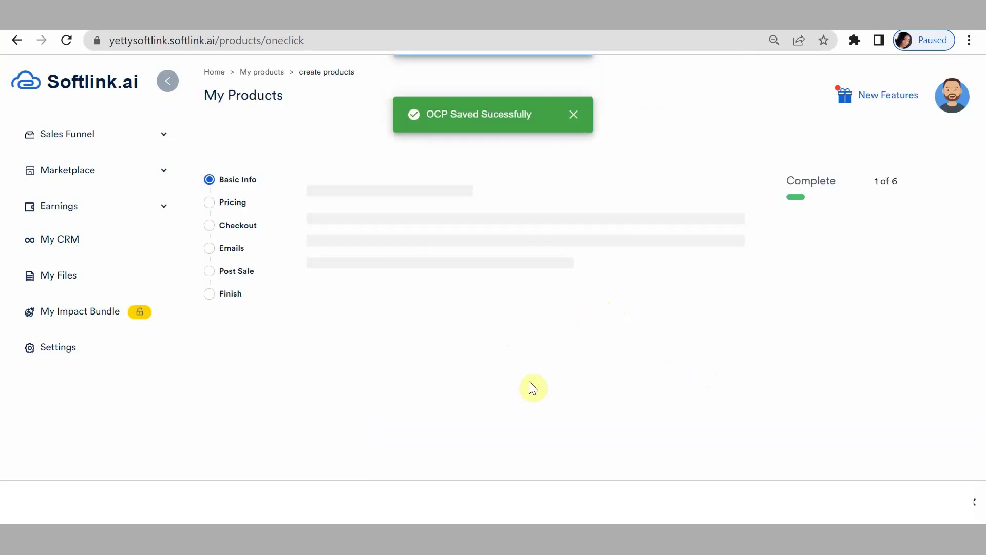
scroll(494, 346, down, 5)
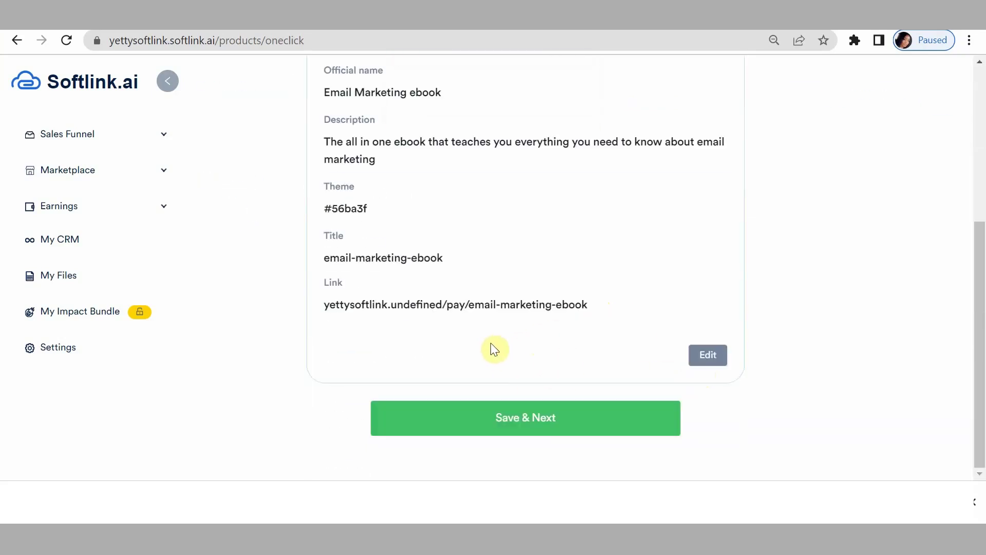
Name the price point 'Click Here To Get Your Ebook Now' with description 'One Time Payment'.
click(544, 418)
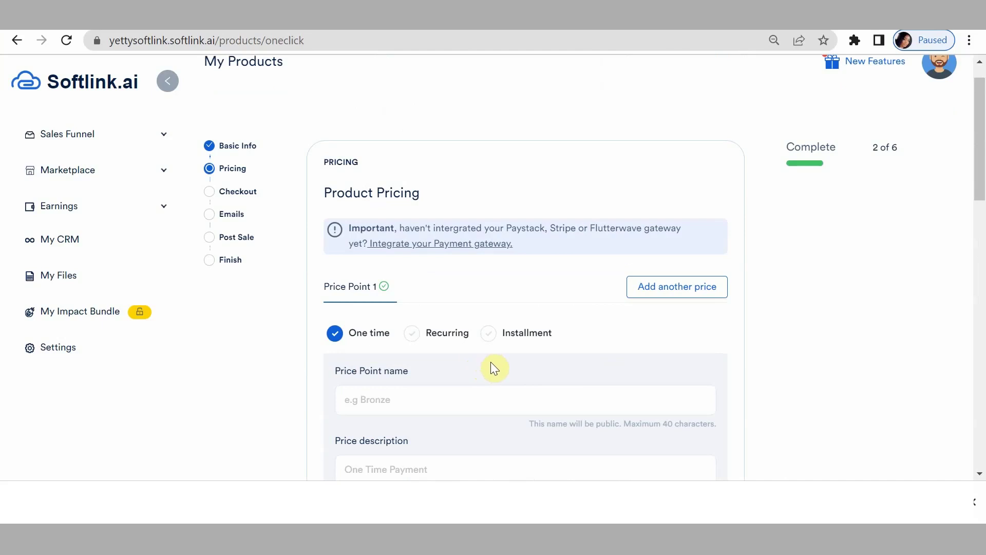
scroll(493, 377, down, 3)
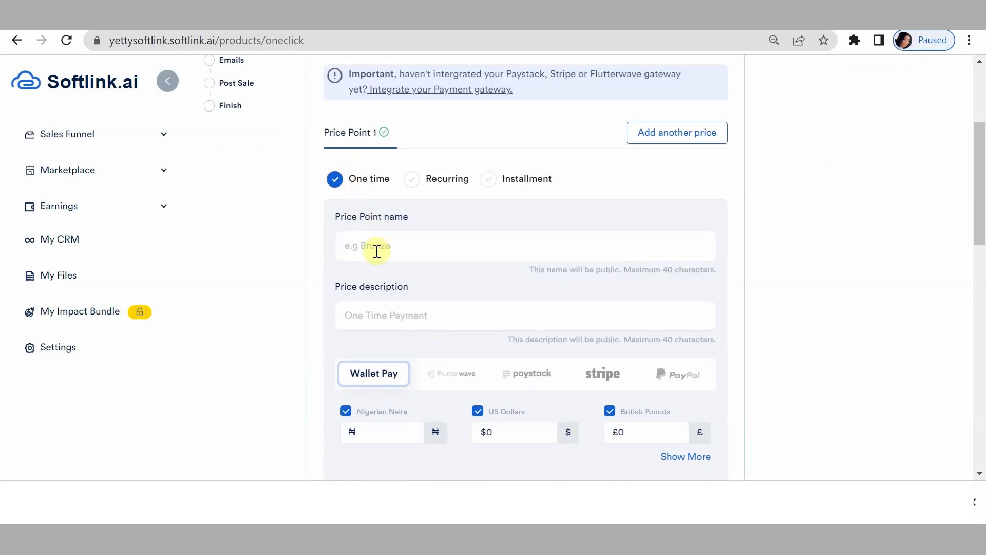
click(376, 251)
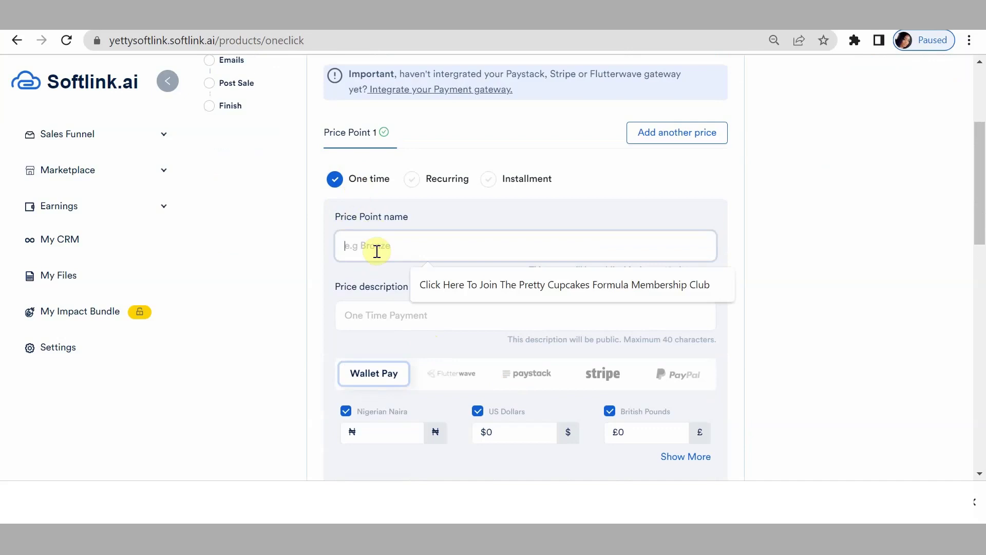
text(Click H)
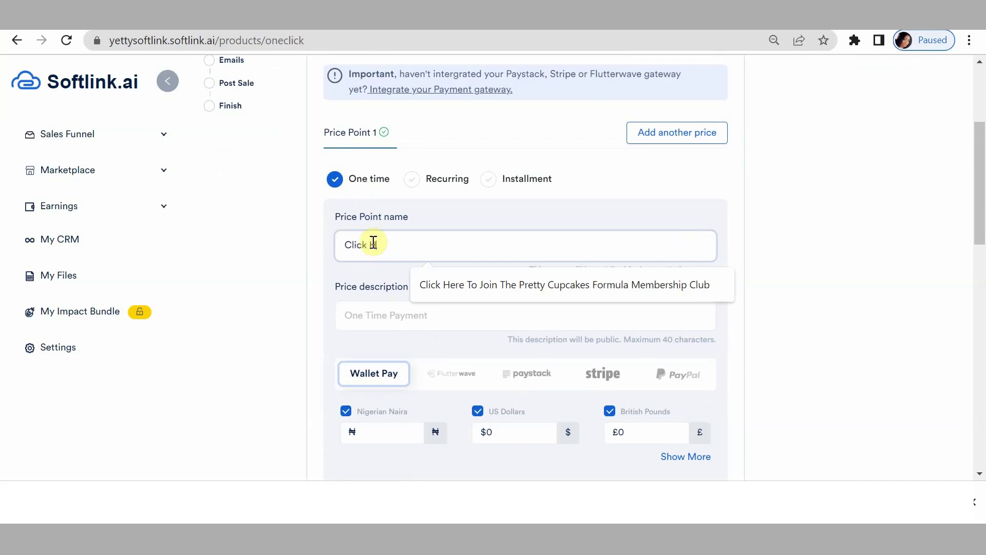
text(ere To Get)
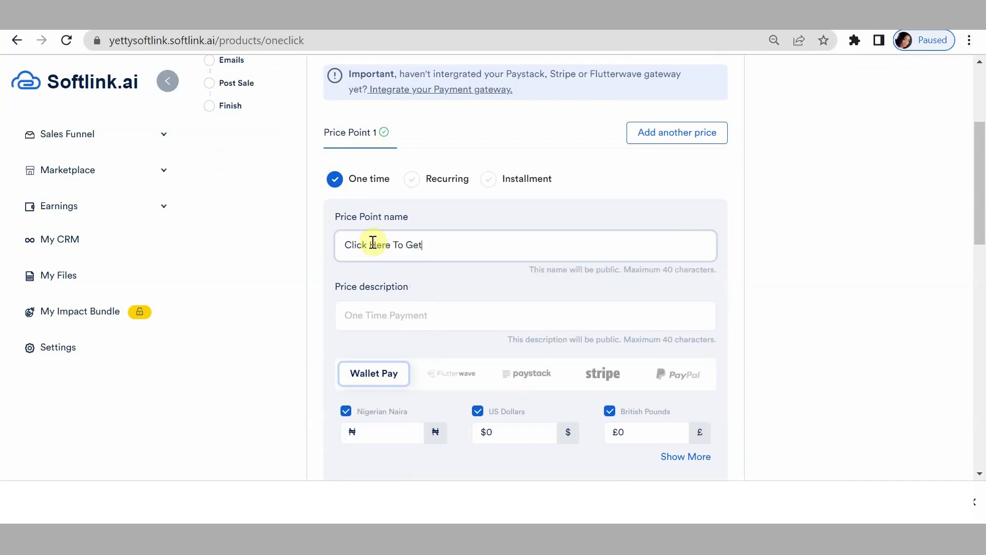
text( You Ebook Now)
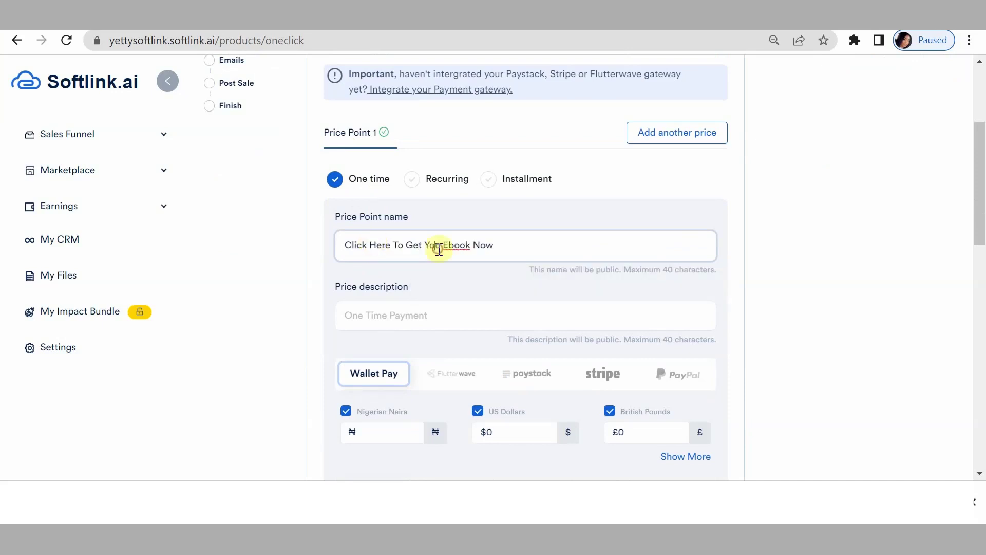
click(442, 247)
text(r)
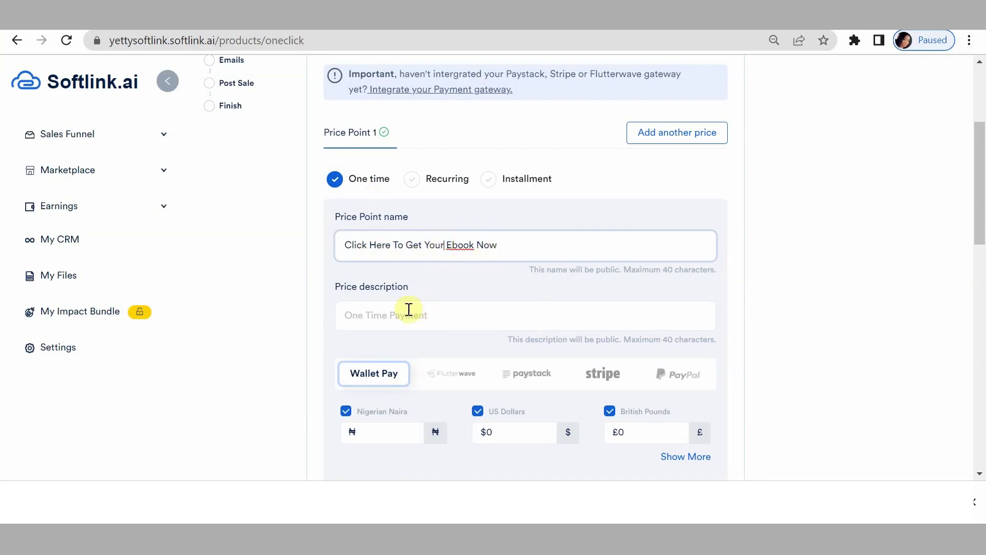
click(391, 324)
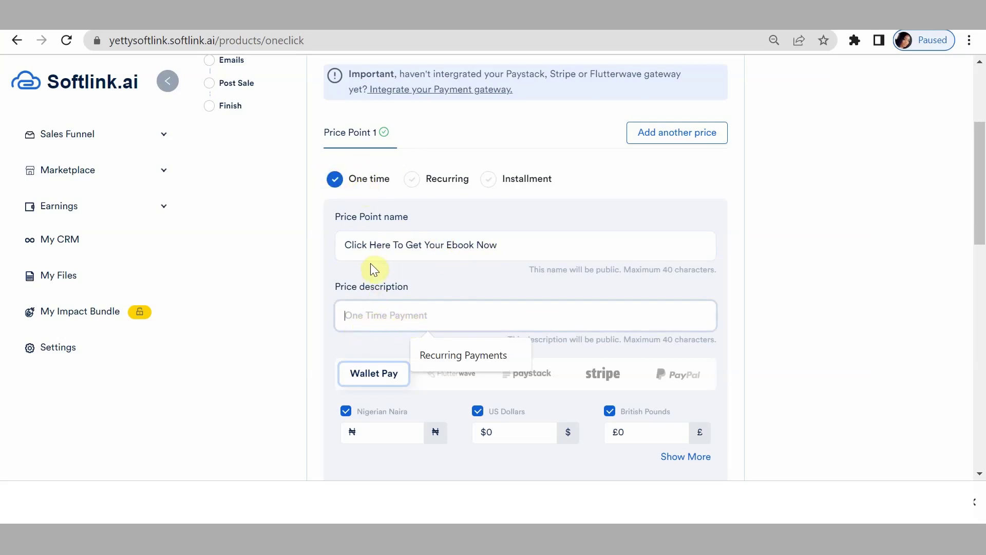
text(One)
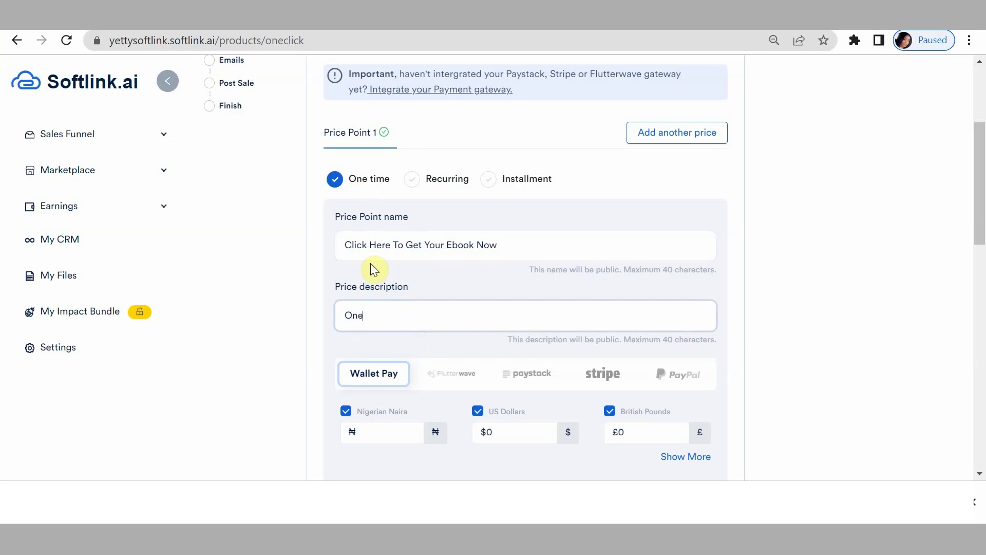
text( Time Paymdnt)
key(BackSpace)
key(BackSpace)
key(BackSpace)
text(ent)
Enter prices of 5000 Naira, 50 US Dollars and 20 British Pounds.
scroll(452, 368, down, 2)
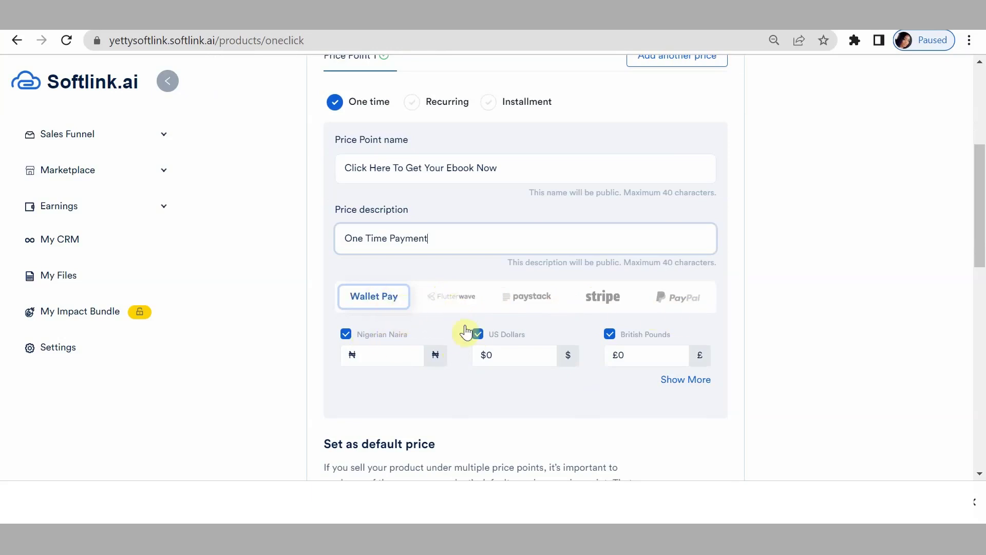
drag(363, 335, 373, 349)
click(375, 355)
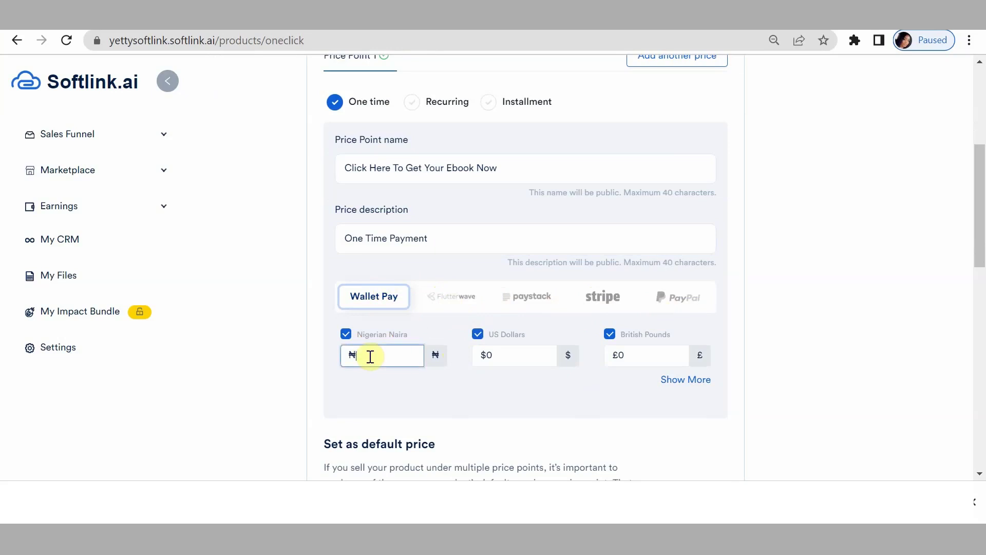
text(5000)
click(493, 355)
key(BackSpace)
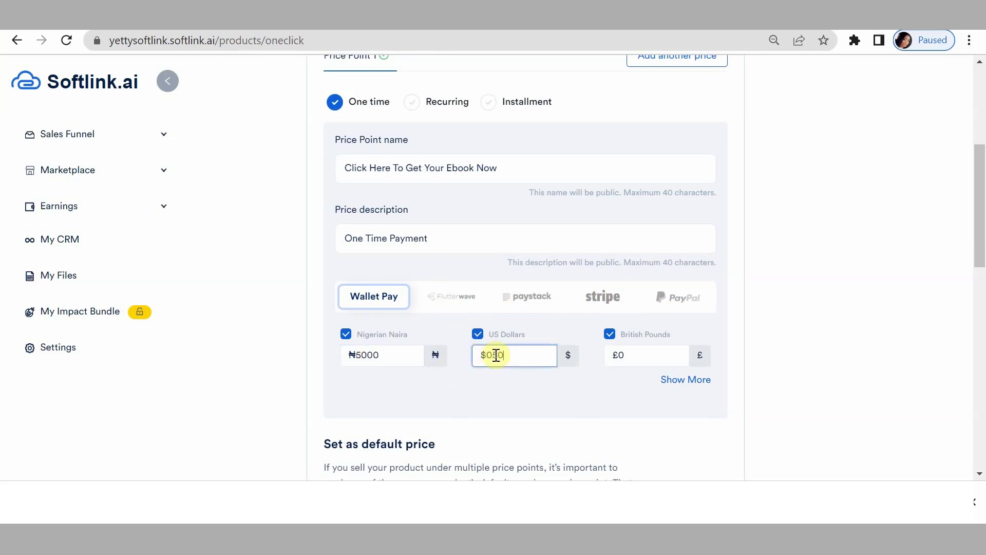
key(BackSpace)
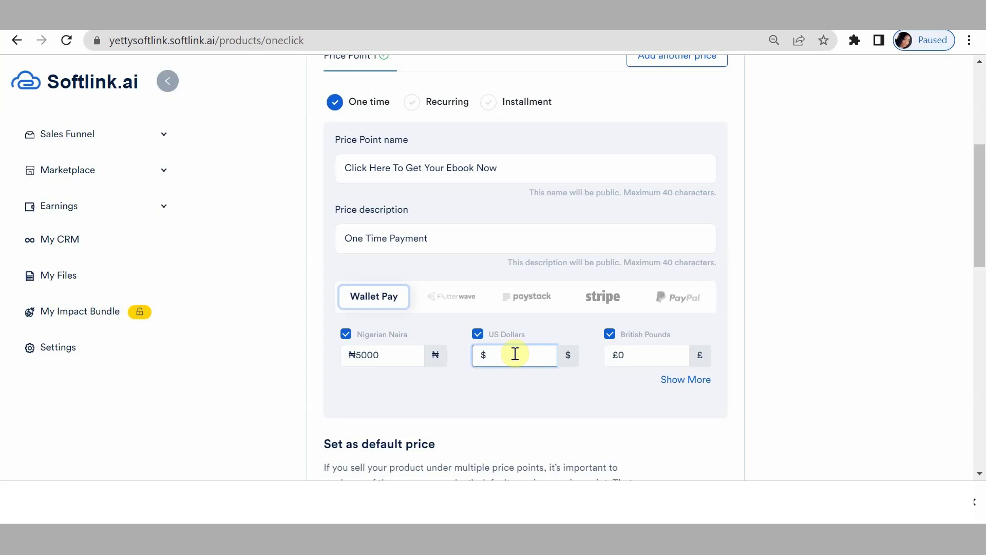
text(50)
click(635, 352)
key(BackSpace)
text(20)
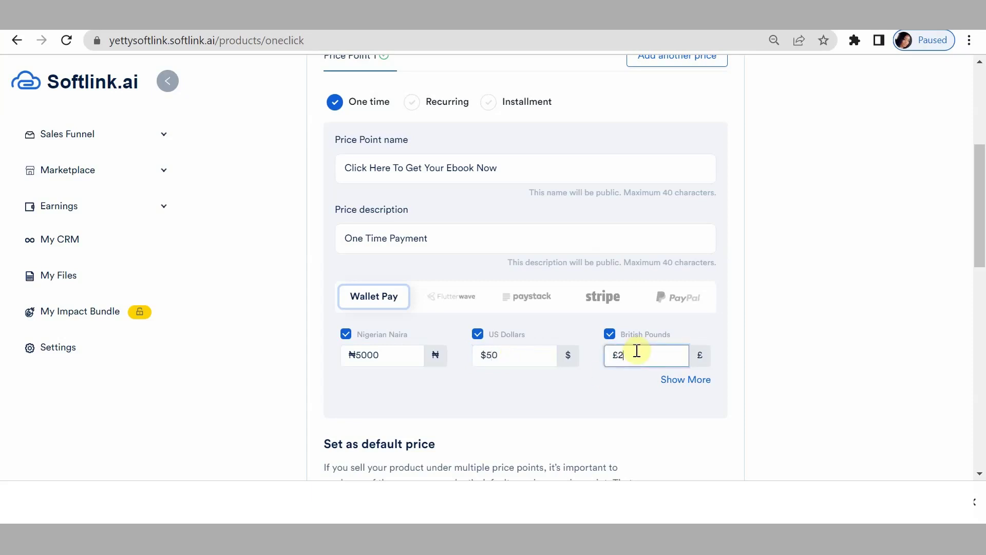
Check the extra currency fields, including Ghanaian Cedi, then save the first price point.
click(681, 381)
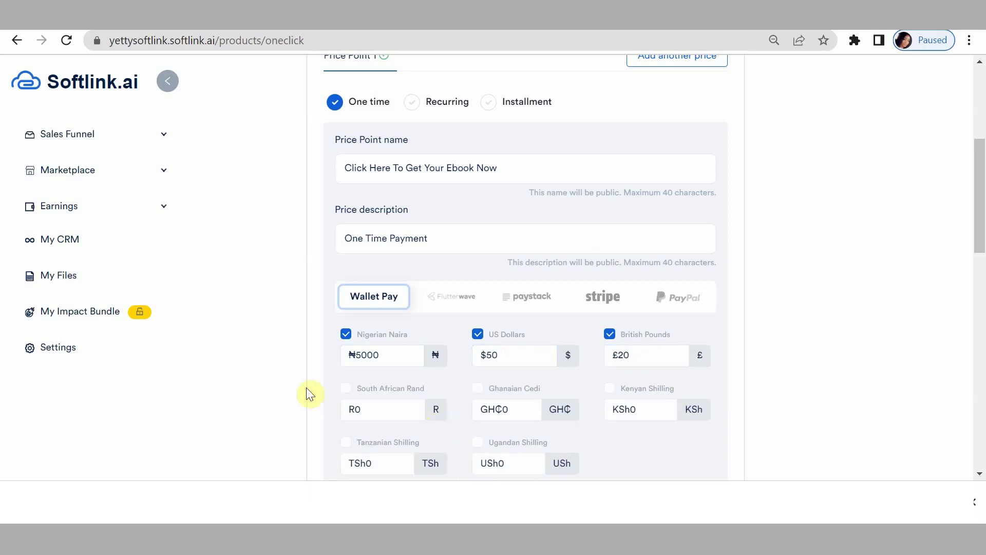
click(511, 413)
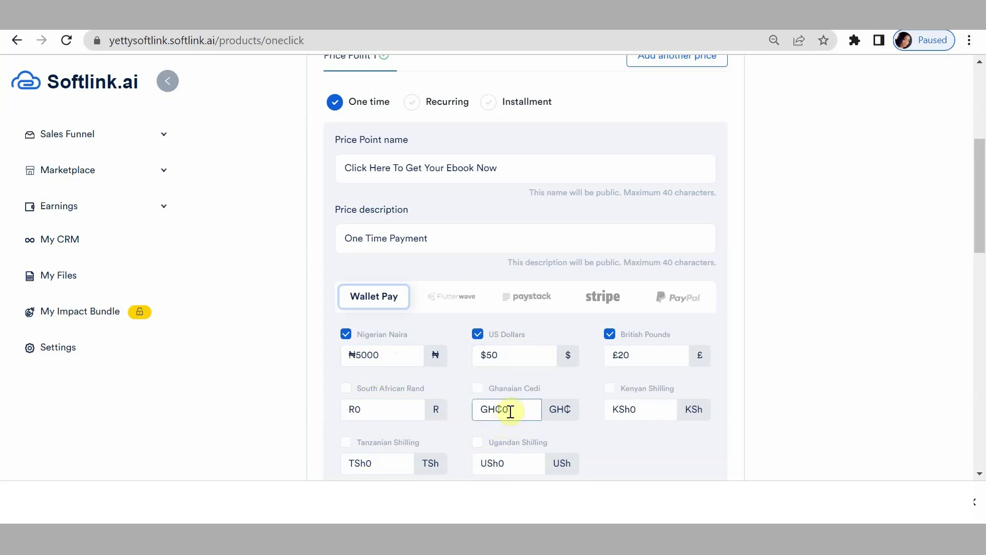
scroll(662, 416, down, 2)
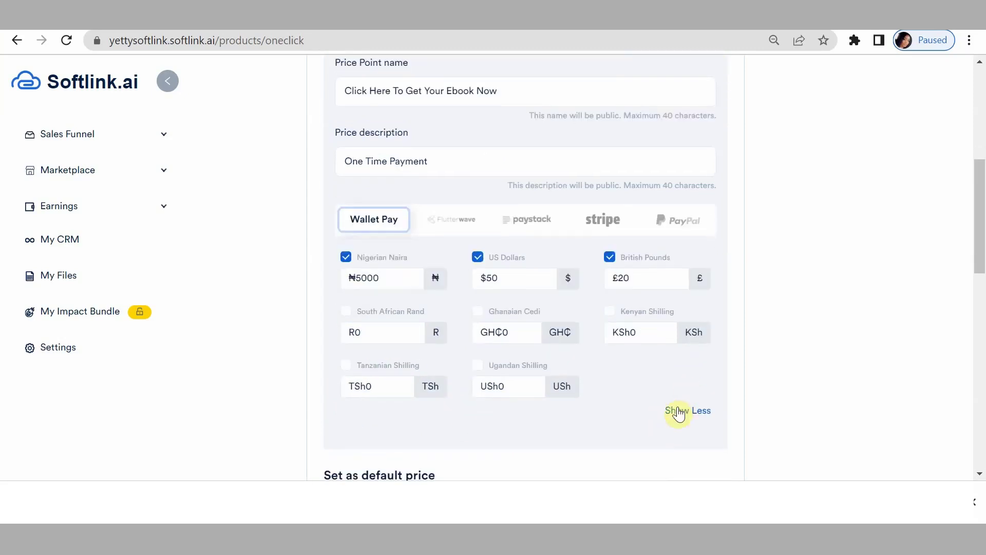
click(678, 409)
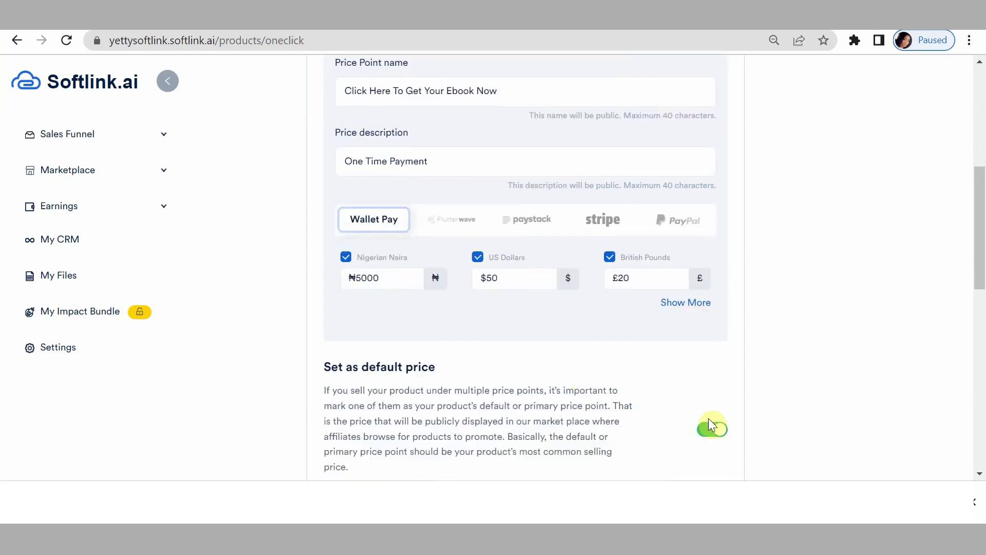
scroll(708, 422, down, 5)
click(704, 203)
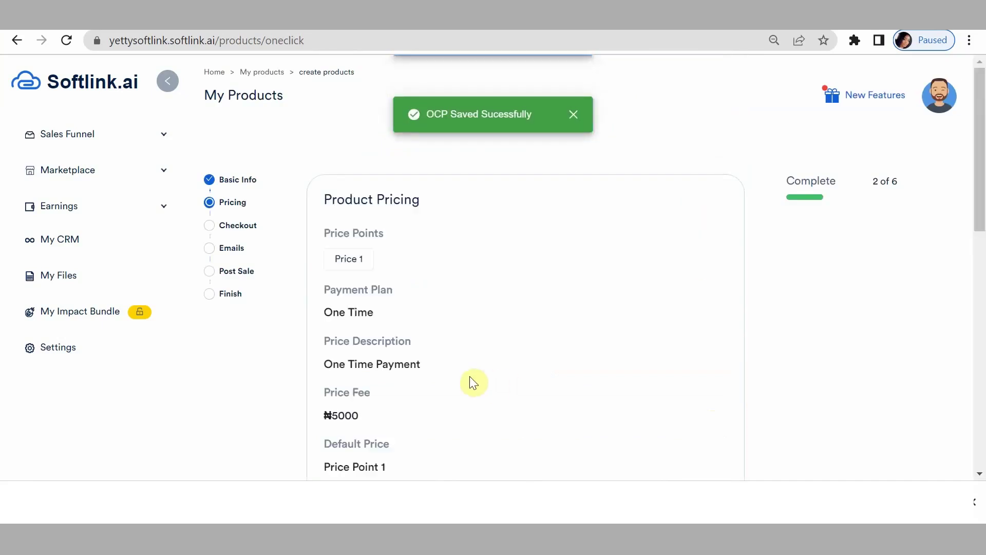
scroll(704, 436, down, 2)
Edit pricing, add Price Point 2 and set it to Recurring payment.
click(704, 437)
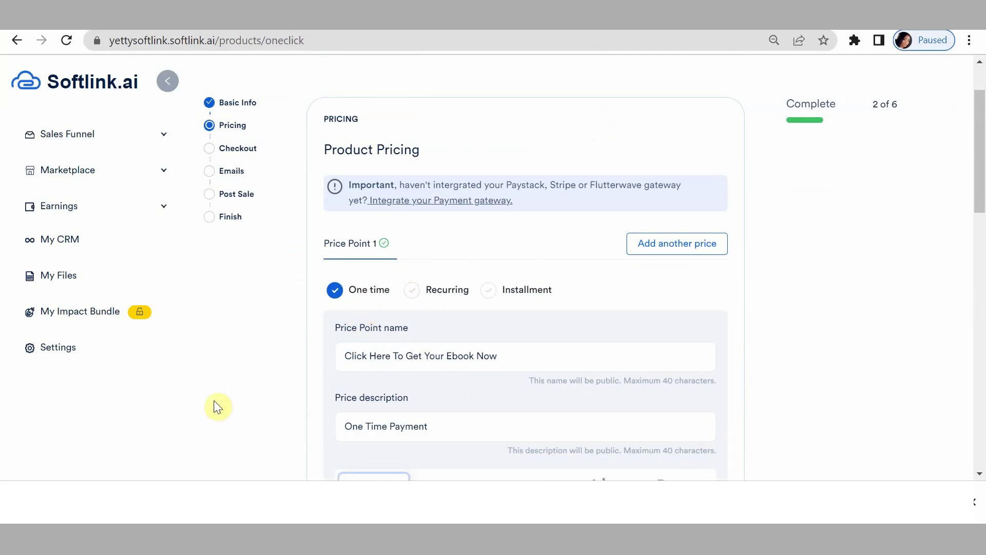
click(671, 250)
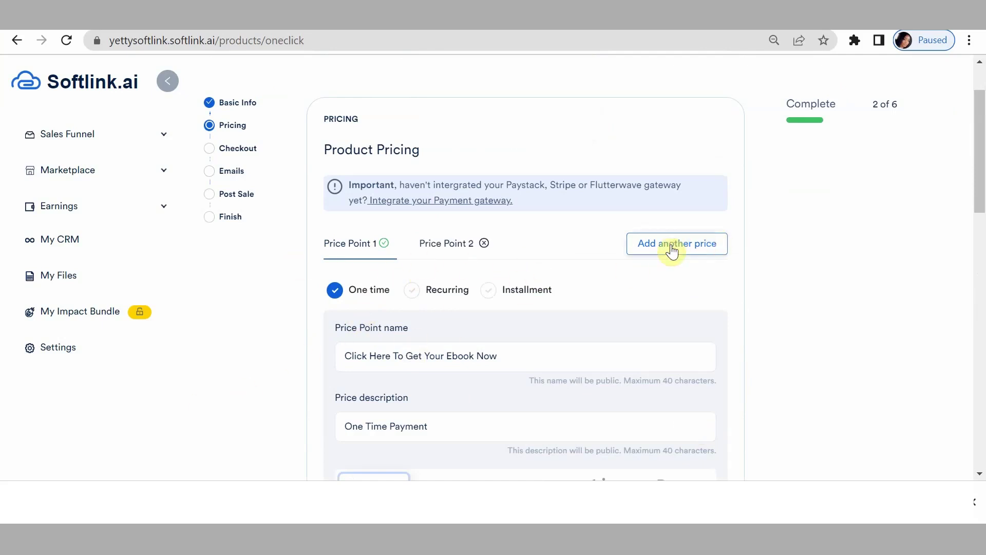
click(434, 245)
click(414, 294)
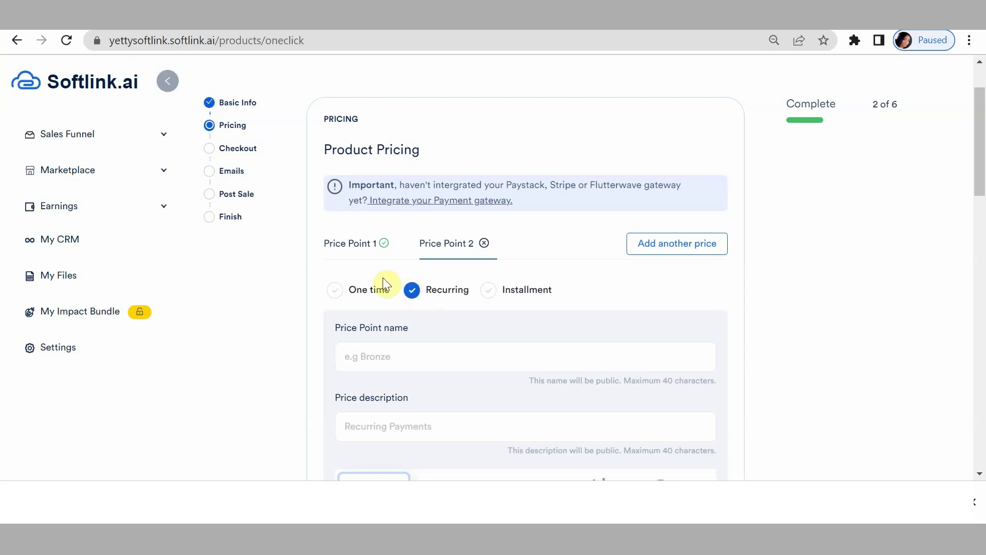
Reuse the name 'Click Here To Get Your Ebook Now' and description 'Recurring Payments'.
click(373, 358)
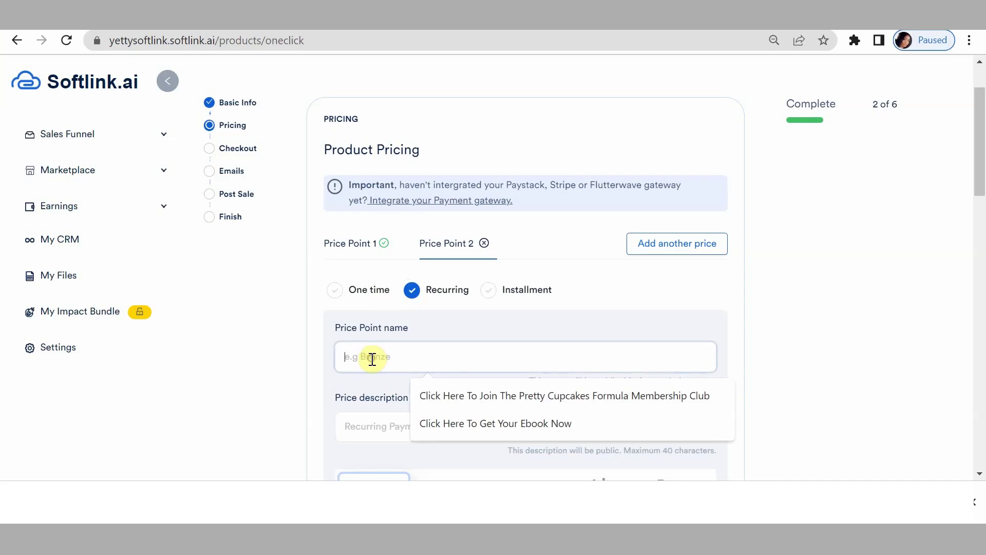
click(430, 422)
click(373, 428)
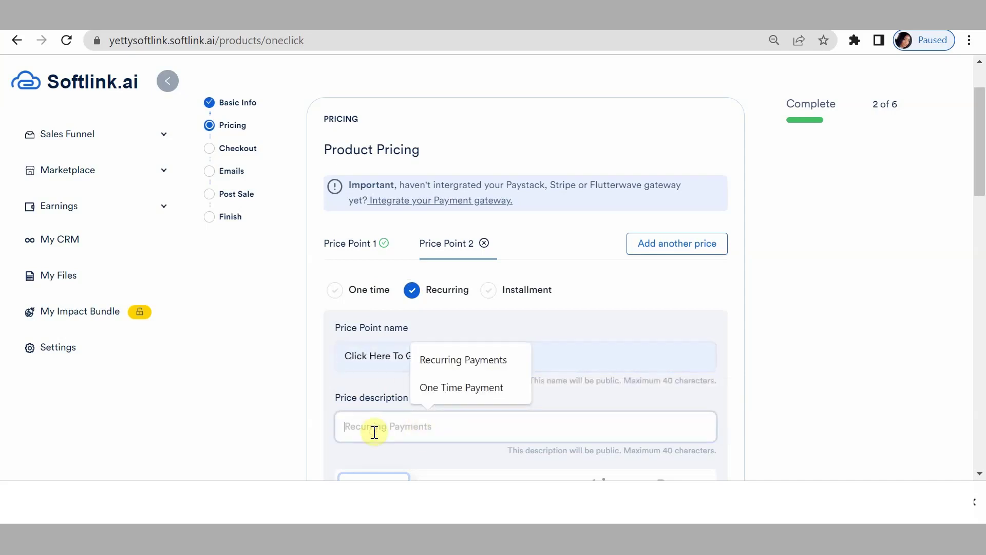
click(465, 359)
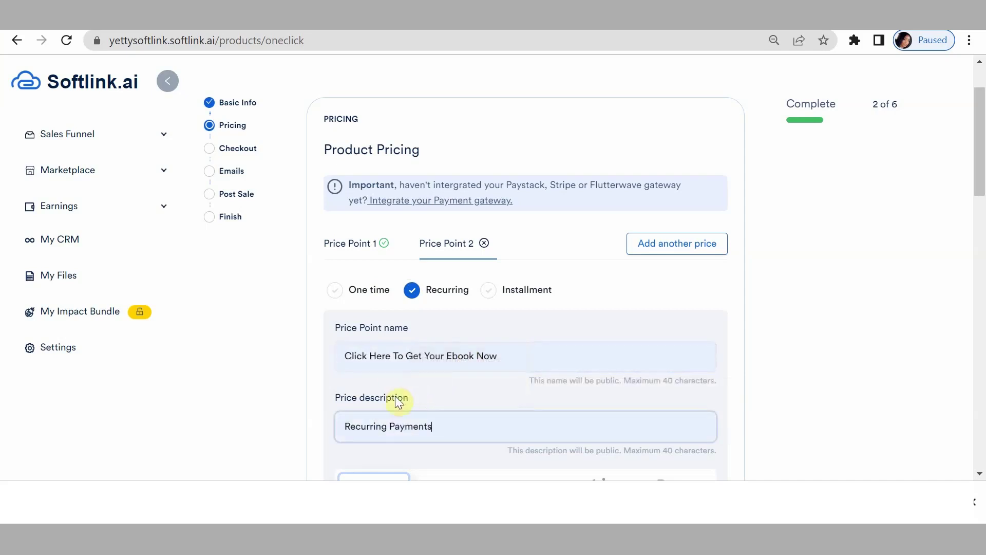
Enter recurring amounts of ₦5000, $50 and £20.
scroll(396, 410, down, 5)
click(396, 311)
click(391, 314)
text(500)
click(496, 310)
text(50)
key(BackSpace)
key(BackSpace)
key(BackSpace)
text(50)
click(651, 318)
key(BackSpace)
text(29)
key(BackSpace)
text(0)
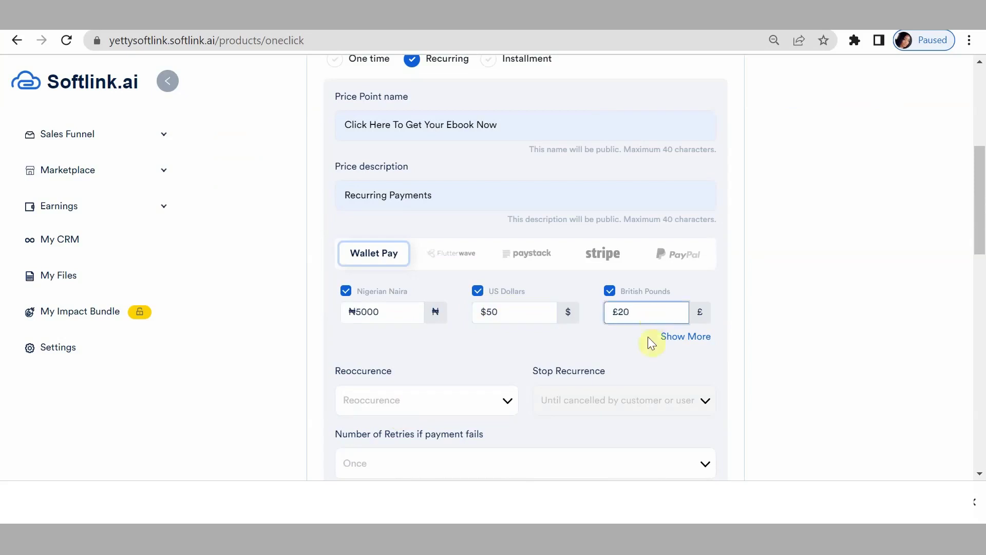
Set Monthly reoccurrence with Three Times retries and save Price Point 2.
scroll(413, 250, down, 3)
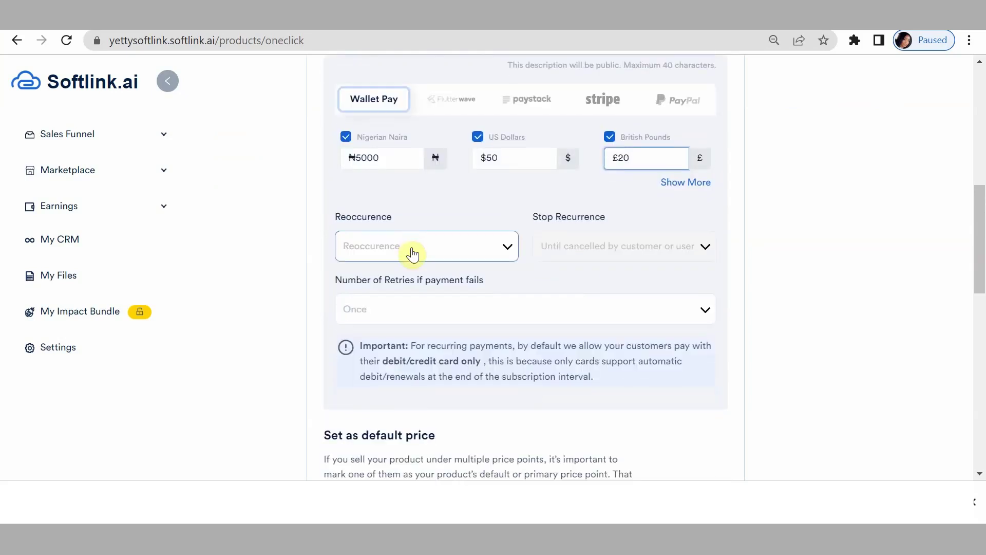
click(414, 250)
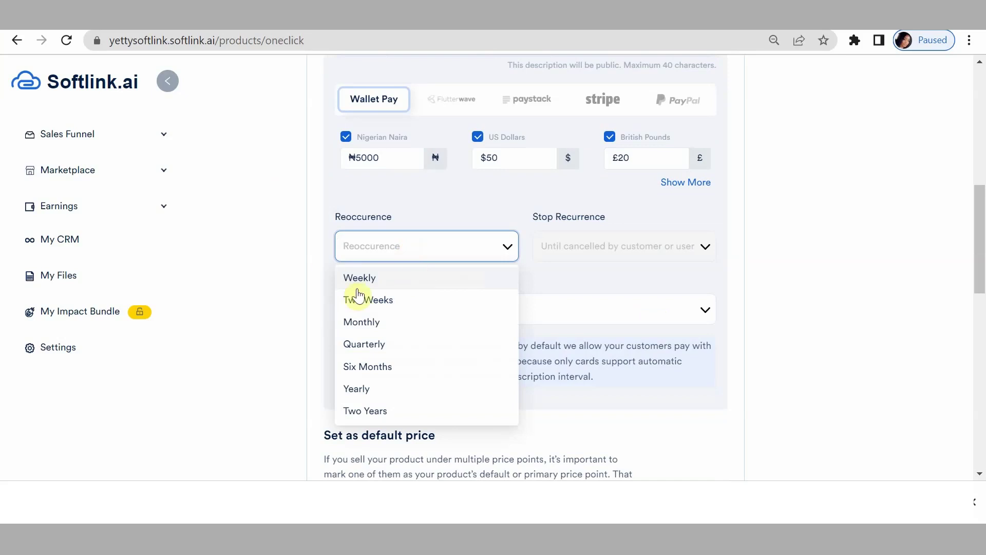
click(375, 321)
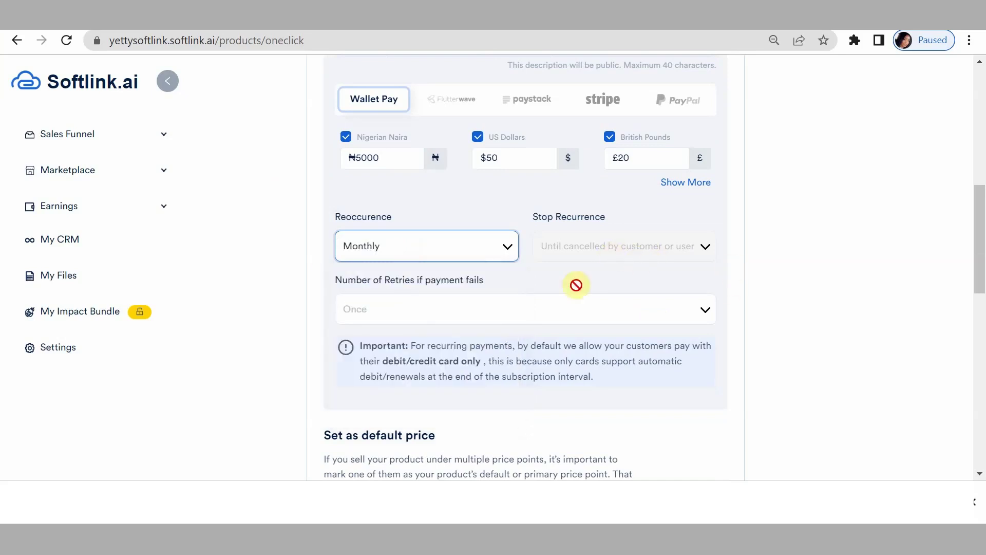
click(419, 310)
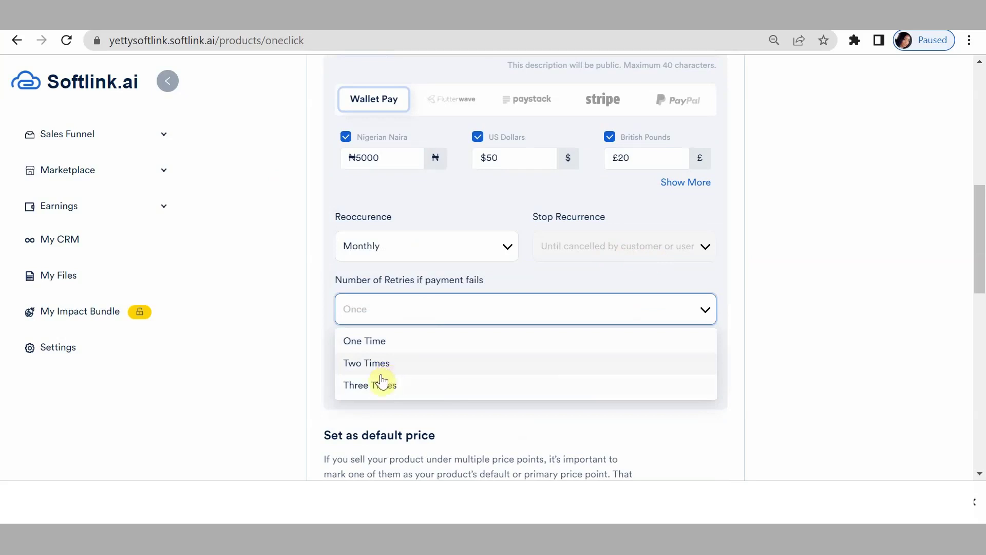
click(381, 386)
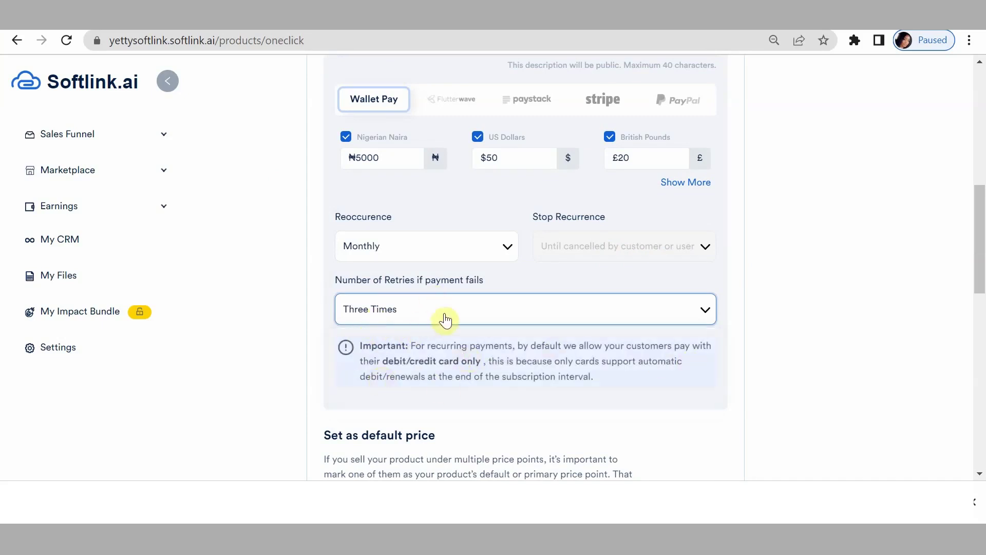
scroll(440, 335, down, 3)
scroll(513, 337, up, 5)
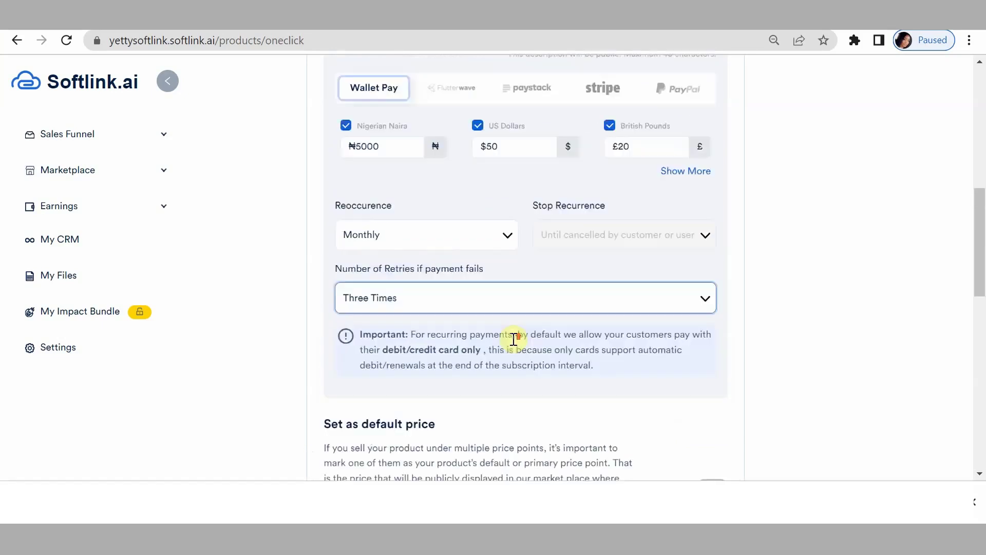
scroll(475, 359, up, 4)
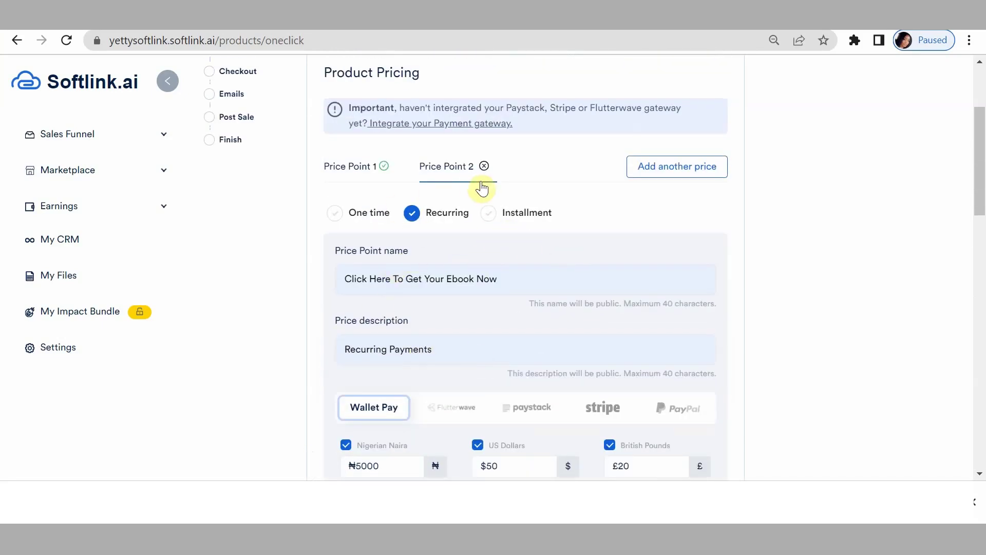
scroll(437, 218, down, 10)
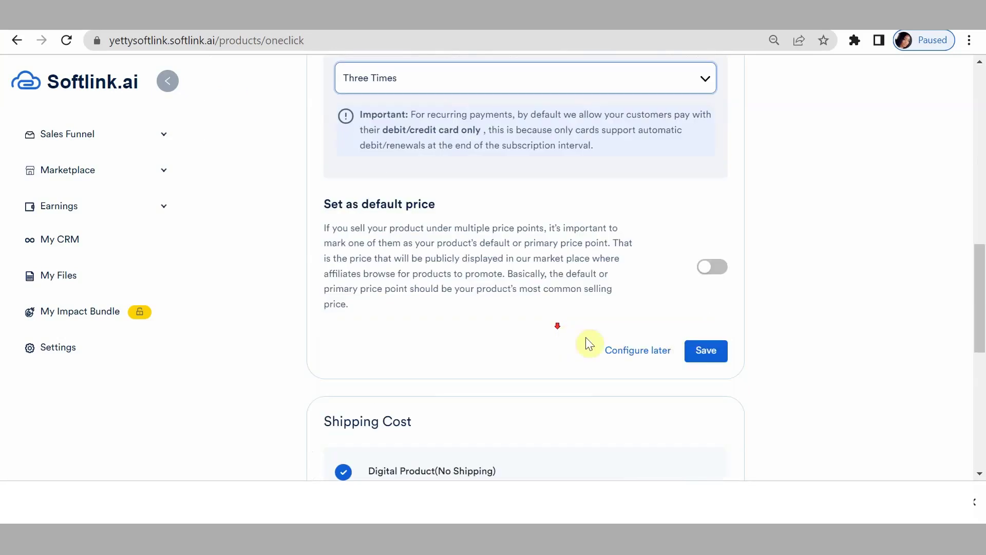
click(698, 351)
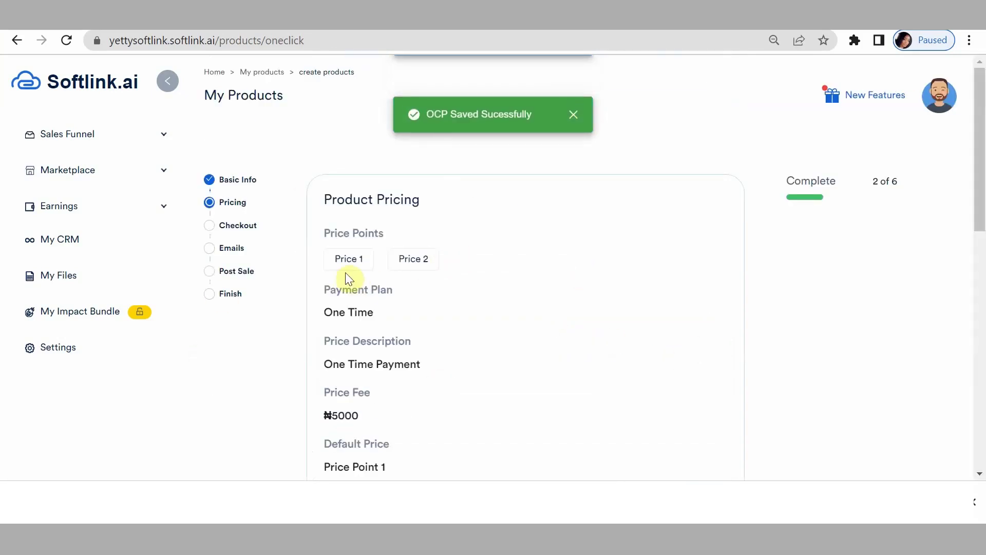
Review both prices, add a third price point and switch the form to Installment.
click(347, 262)
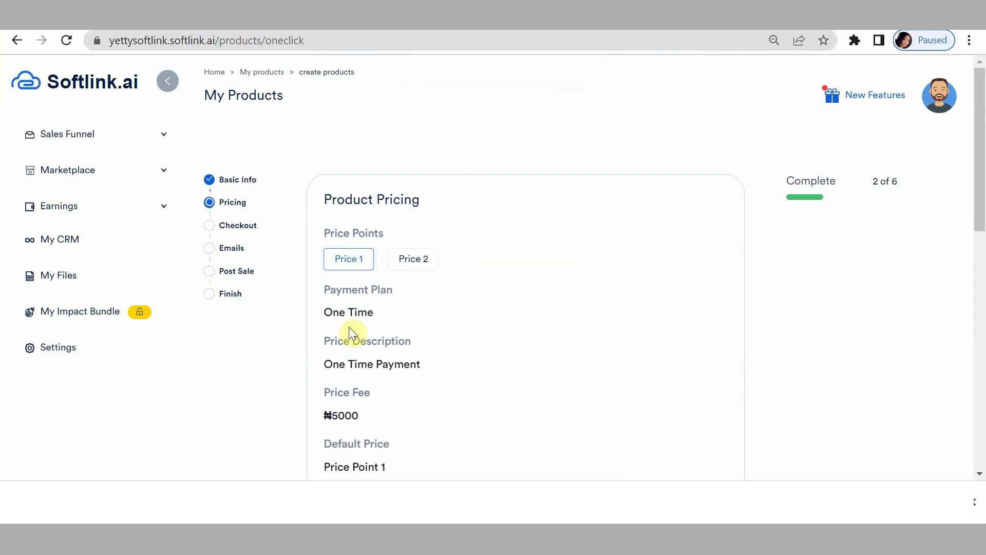
click(405, 264)
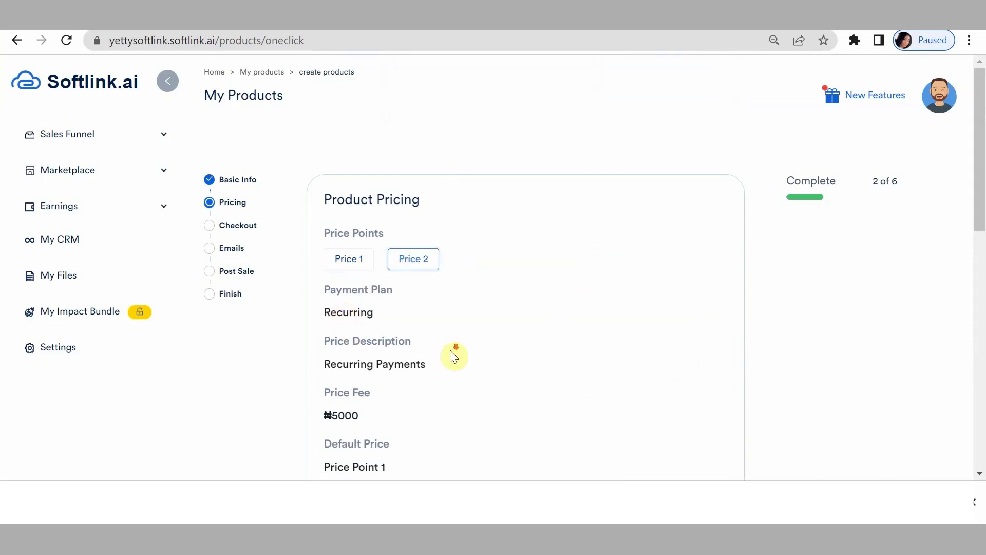
scroll(458, 351, down, 5)
click(706, 284)
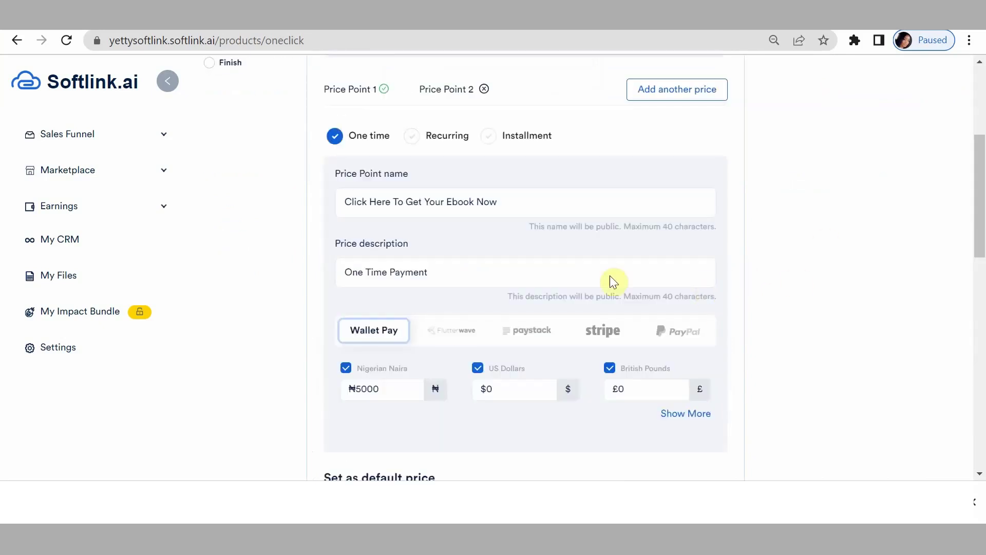
scroll(561, 269, up, 5)
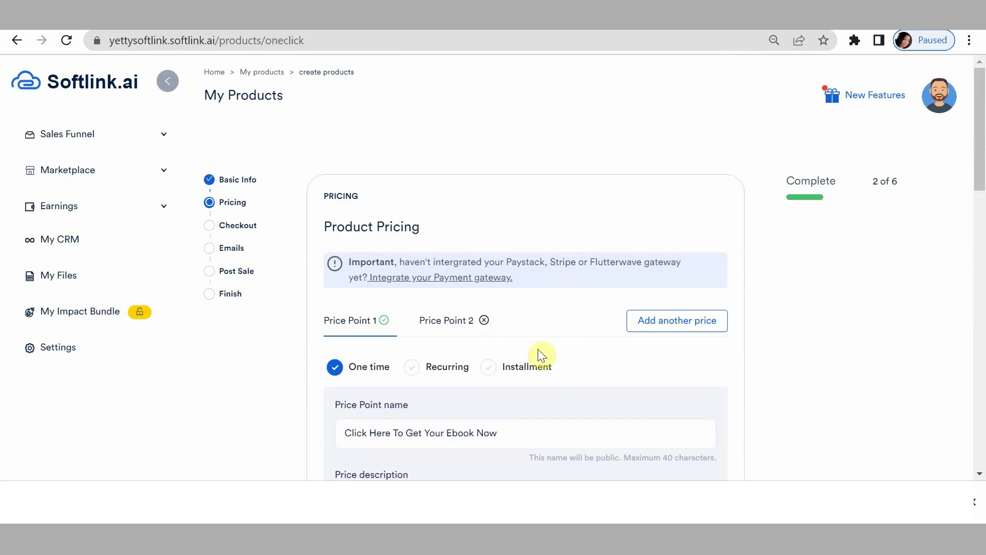
click(658, 327)
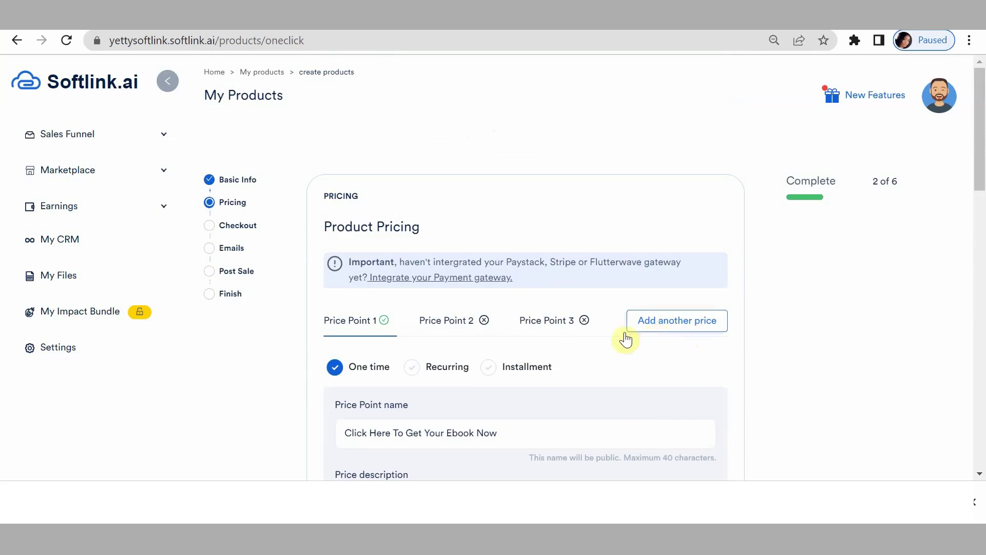
click(490, 367)
scroll(400, 384, down, 3)
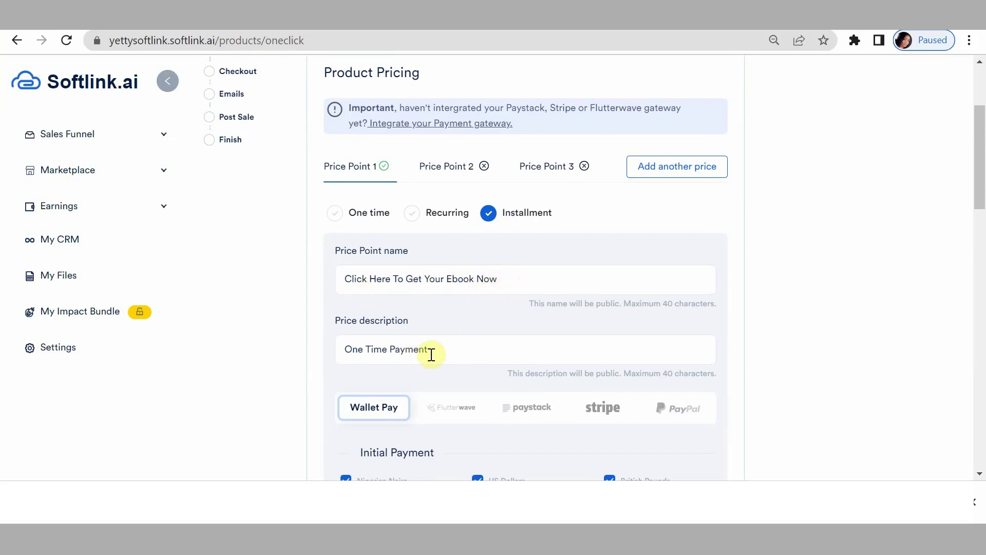
Clear the old description and set initial payments of ₦3000, $30 and £10.
click(447, 351)
drag(447, 351, 344, 349)
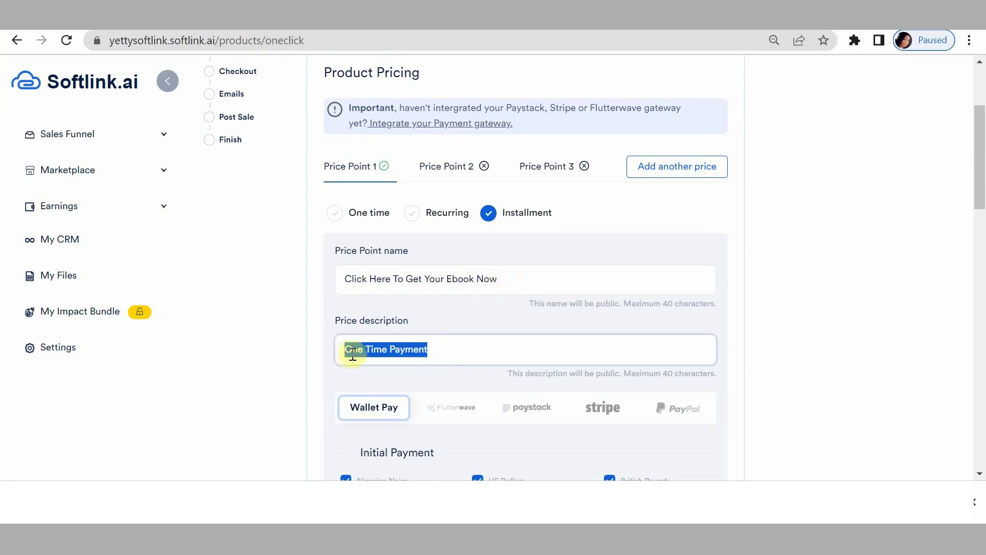
key(BackSpace)
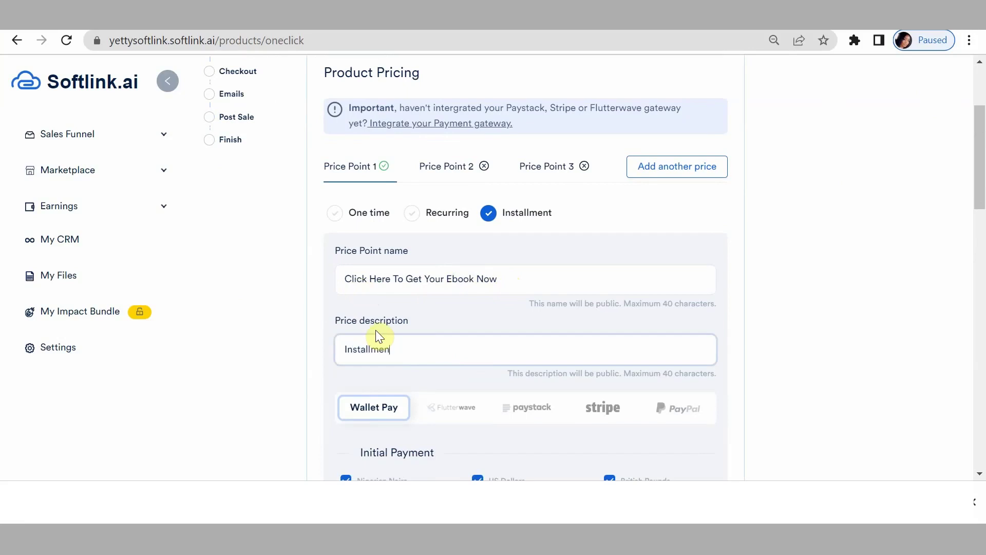
scroll(462, 349, down, 5)
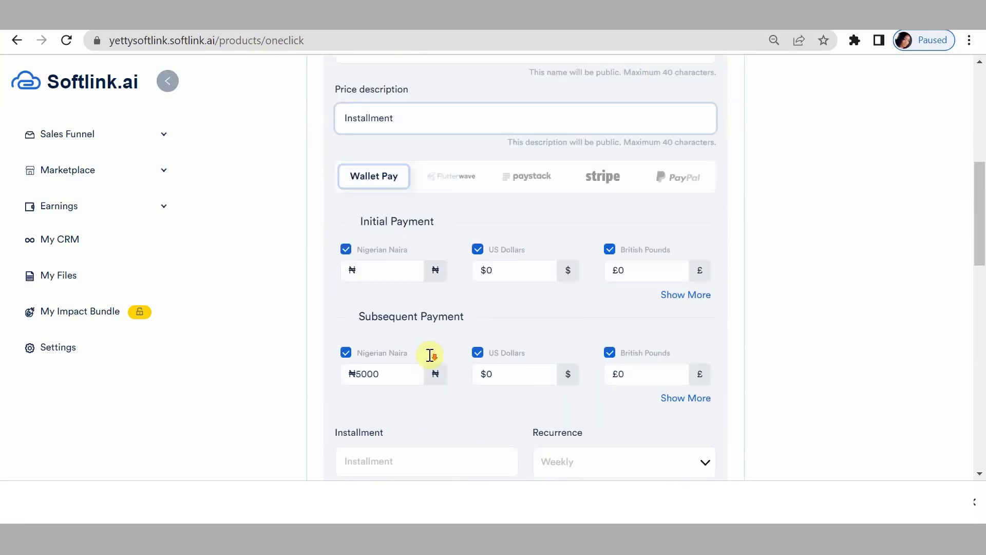
click(369, 266)
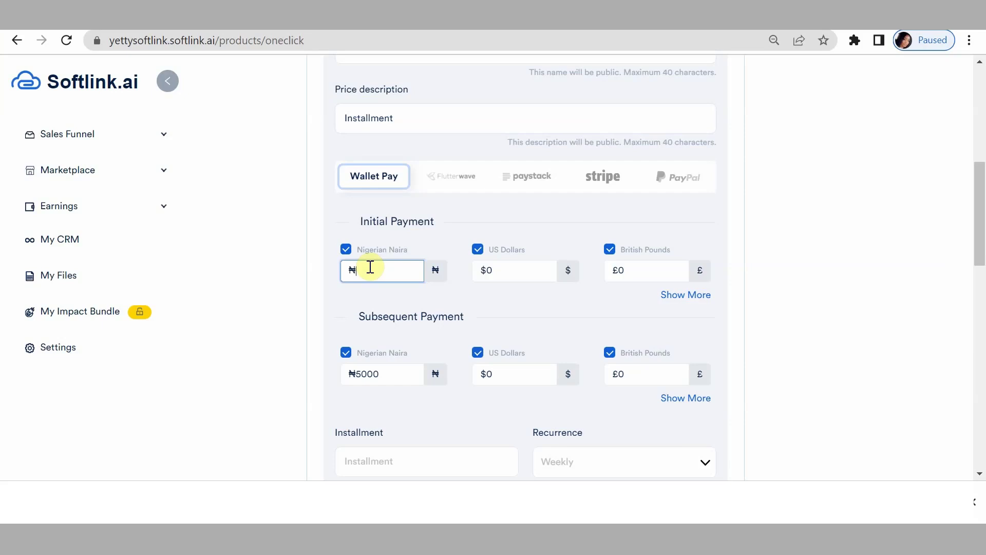
text(3000)
click(520, 273)
key(BackSpace)
text(30)
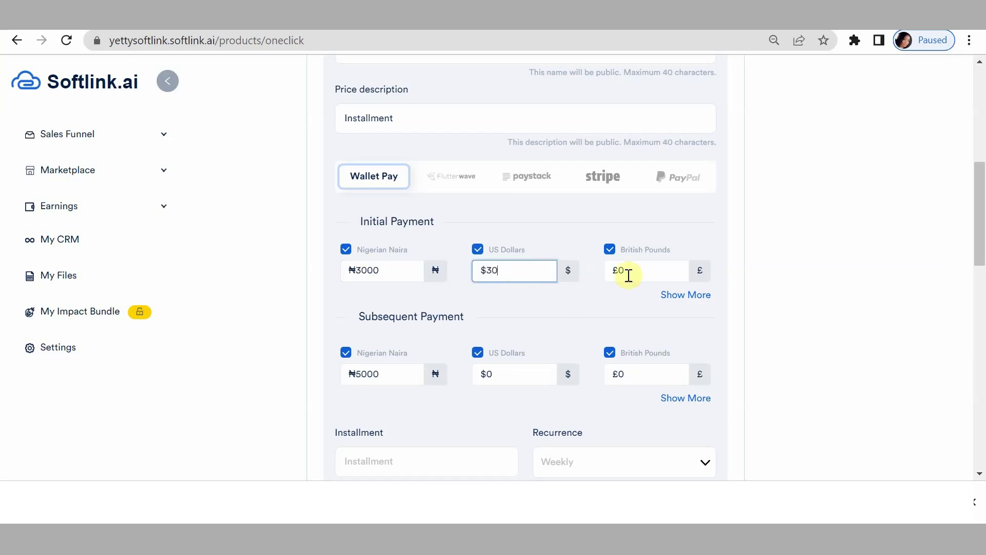
click(637, 273)
key(BackSpace)
text(10)
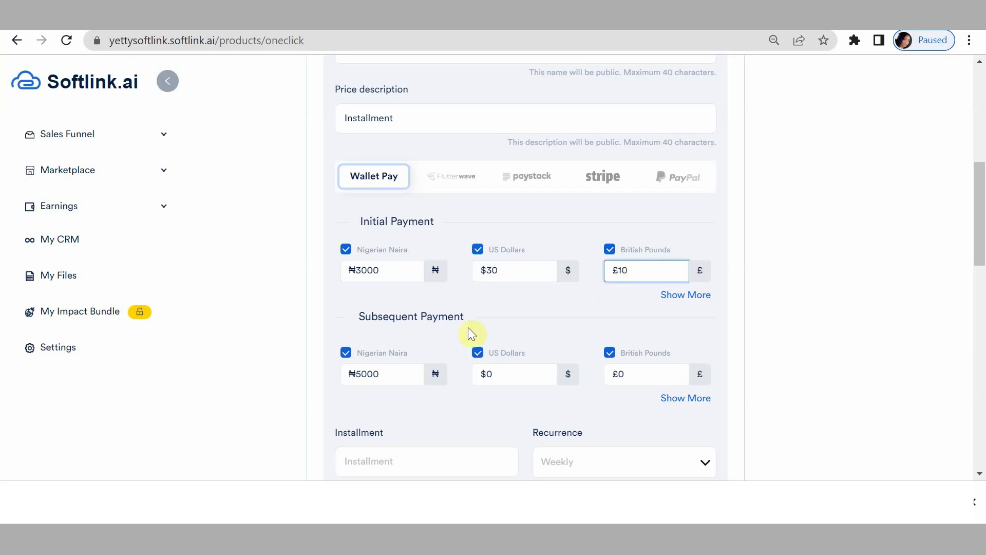
Set subsequent payments to ₦2000, $20 and £10.
click(387, 376)
key(BackSpace)
key(BackSpace)
key(BackSpace)
key(BackSpace)
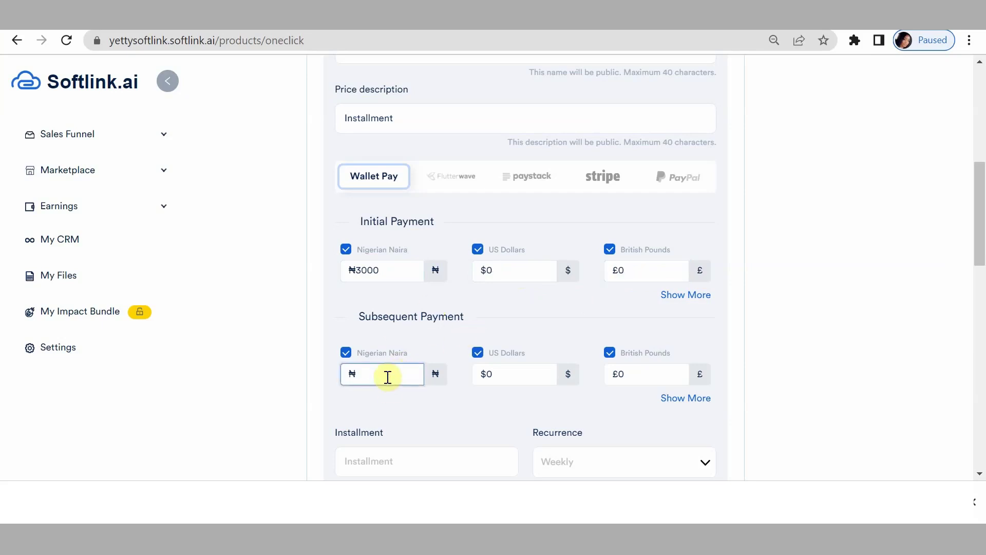
text(2000)
click(491, 380)
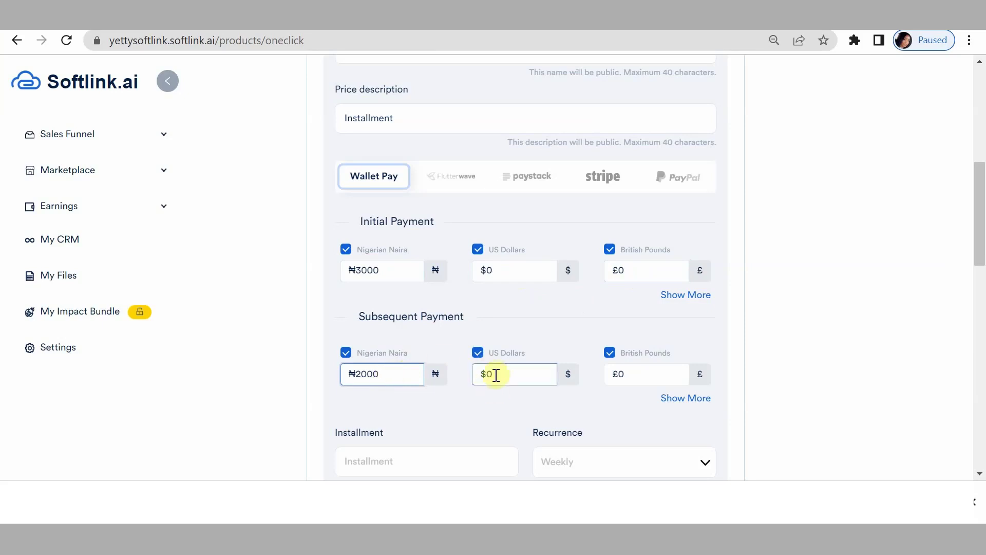
key(BackSpace)
text(00)
key(BackSpace)
text(20)
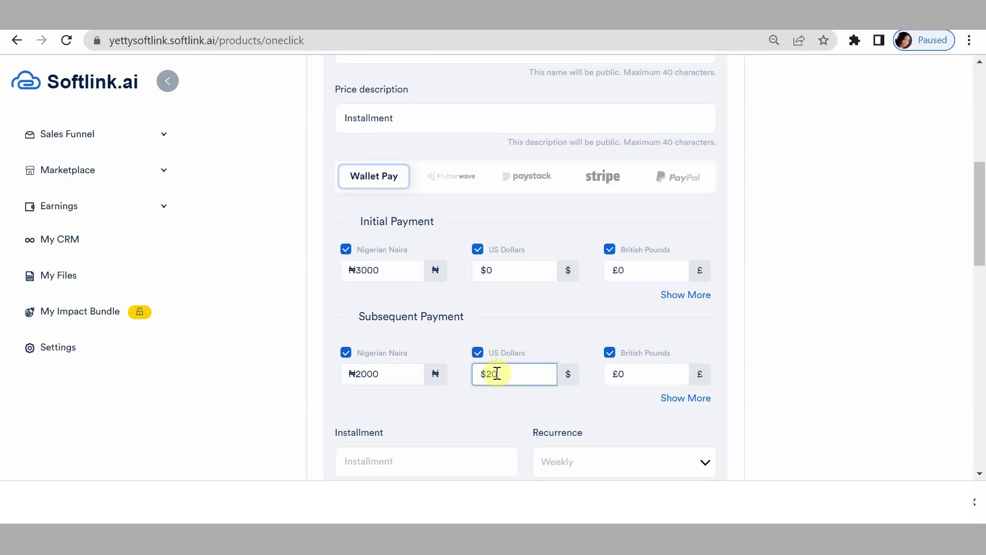
click(621, 373)
key(BackSpace)
text(10)
Re-enter the reset initial amounts of $30 and £10.
click(509, 269)
key(BackSpace)
text(30)
click(628, 267)
key(BackSpace)
text(10)
Set 1 instalment, Two Weeks recurrence and Three Times payment retries.
scroll(611, 312, down, 5)
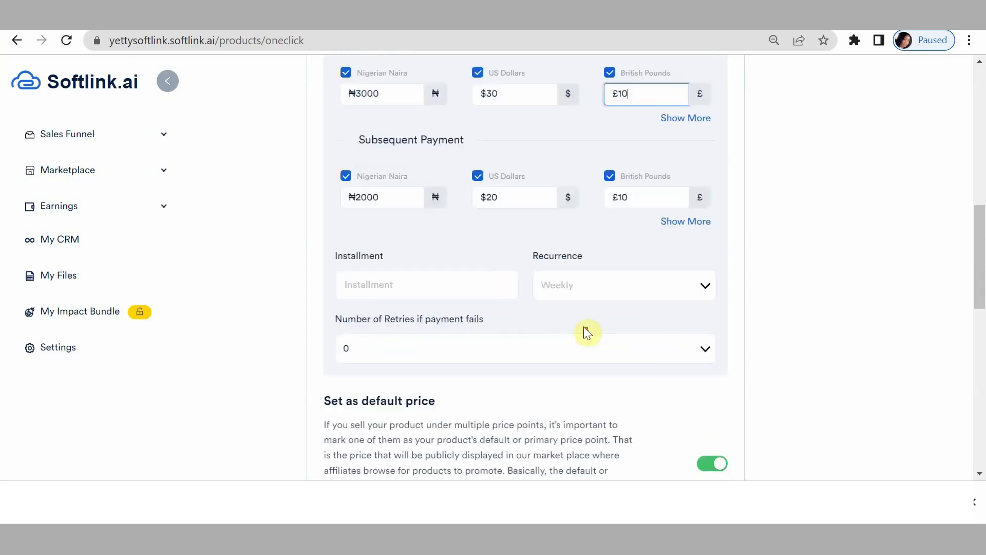
click(415, 244)
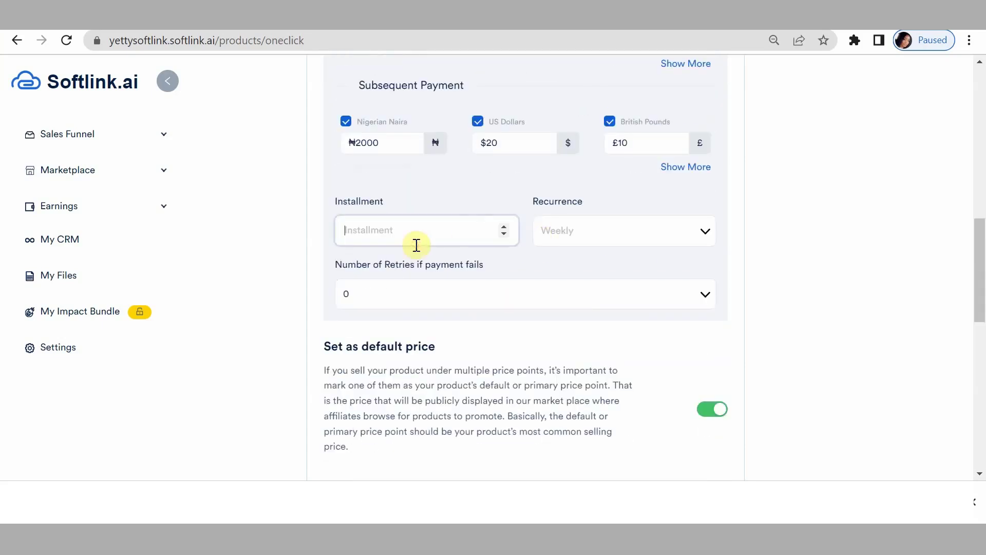
click(505, 226)
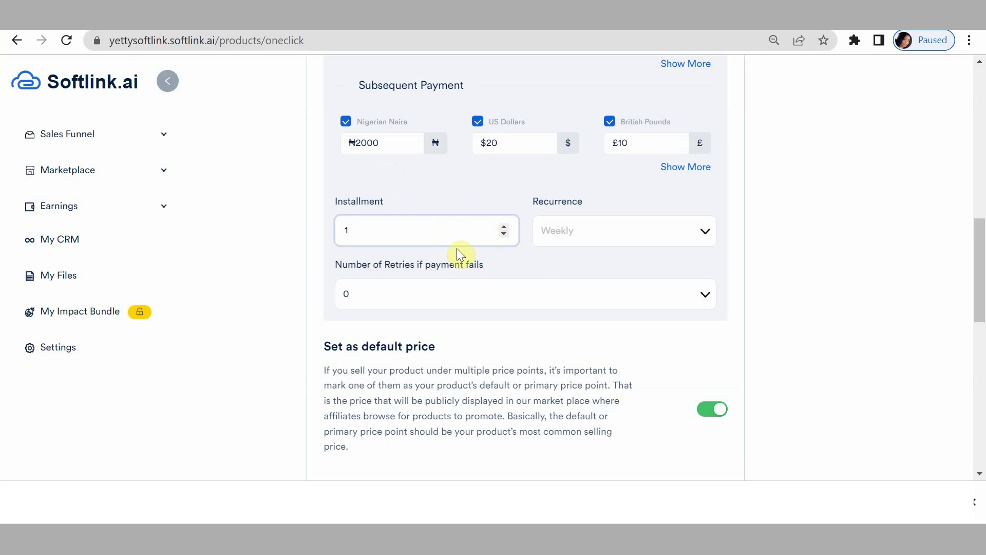
click(566, 237)
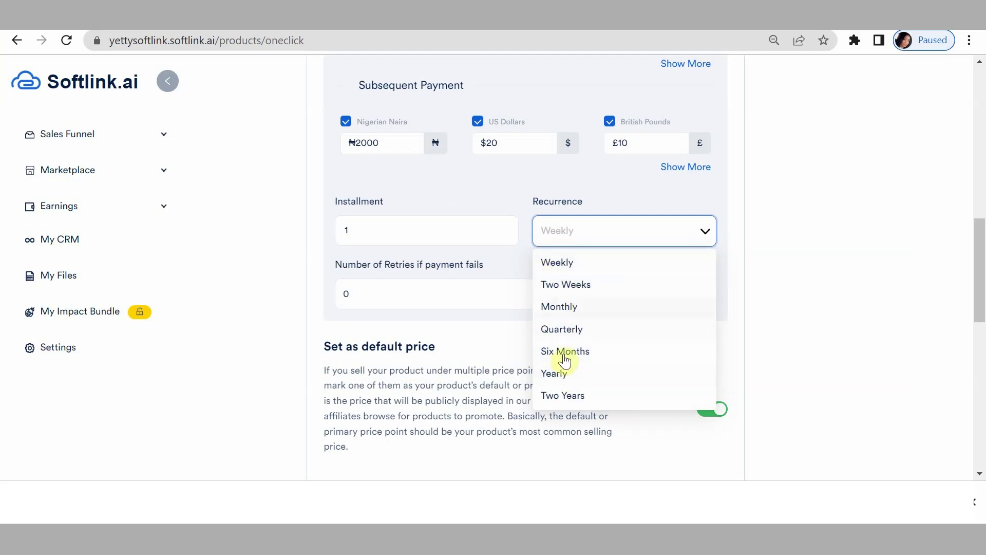
click(561, 287)
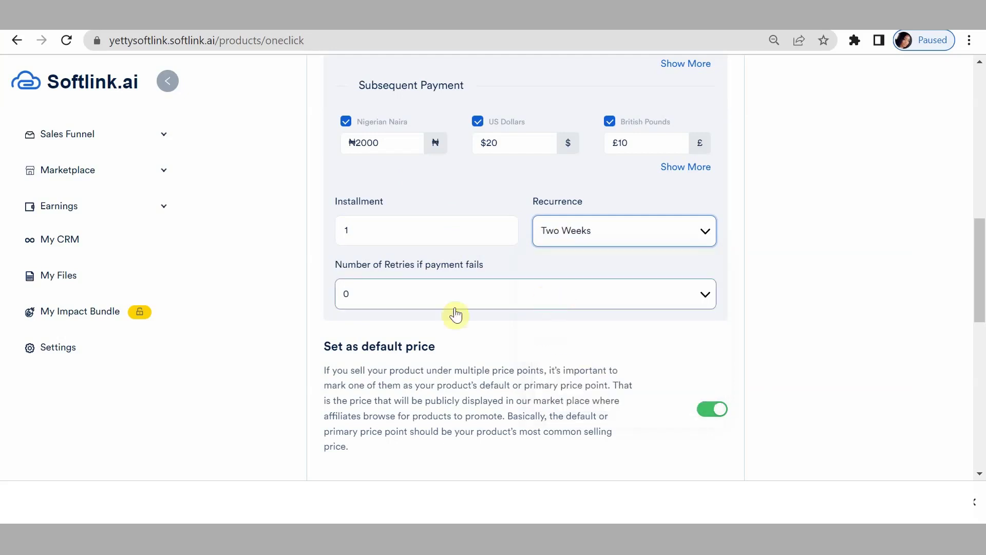
click(409, 293)
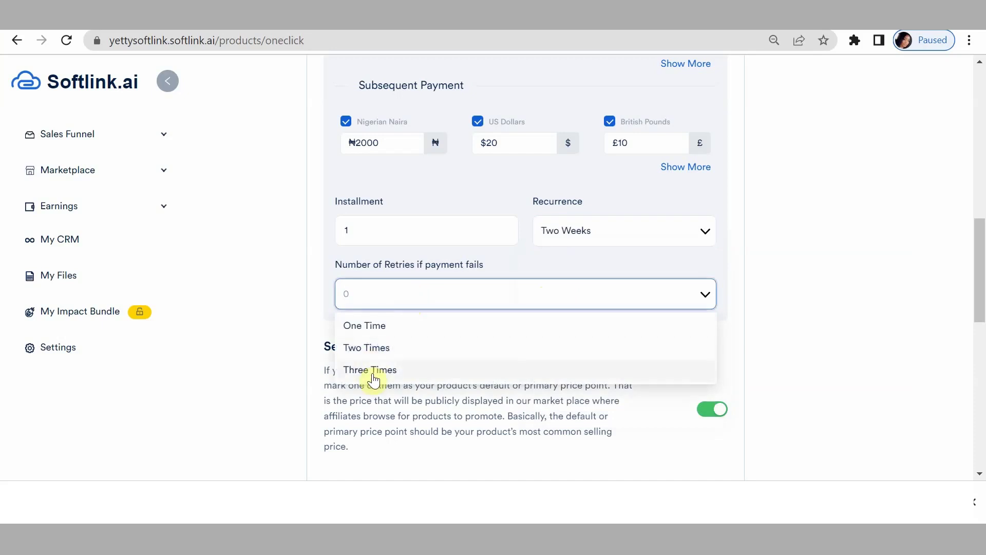
click(373, 371)
scroll(710, 386, down, 3)
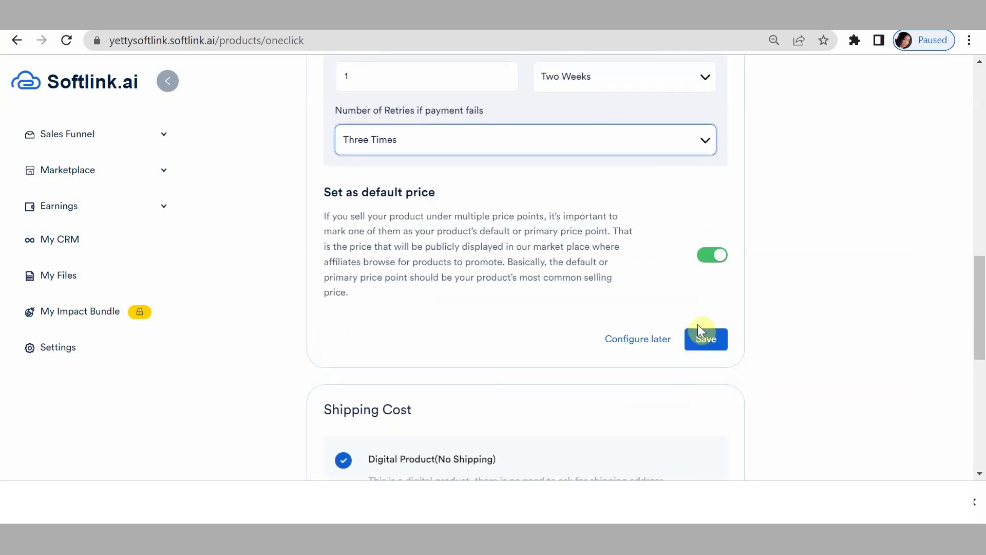
Save the instalment price point and review the saved Price 1, 2 and 3 details.
click(706, 340)
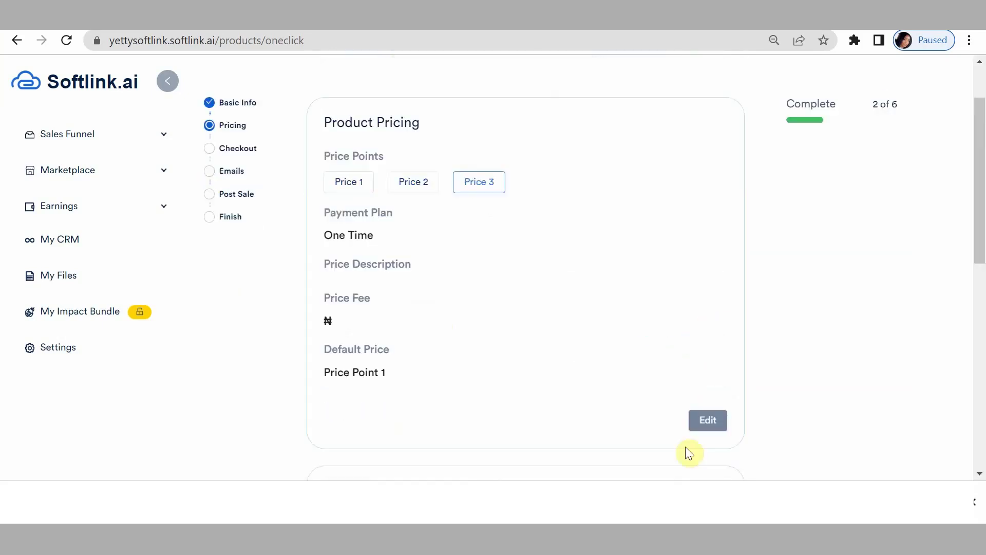
click(337, 187)
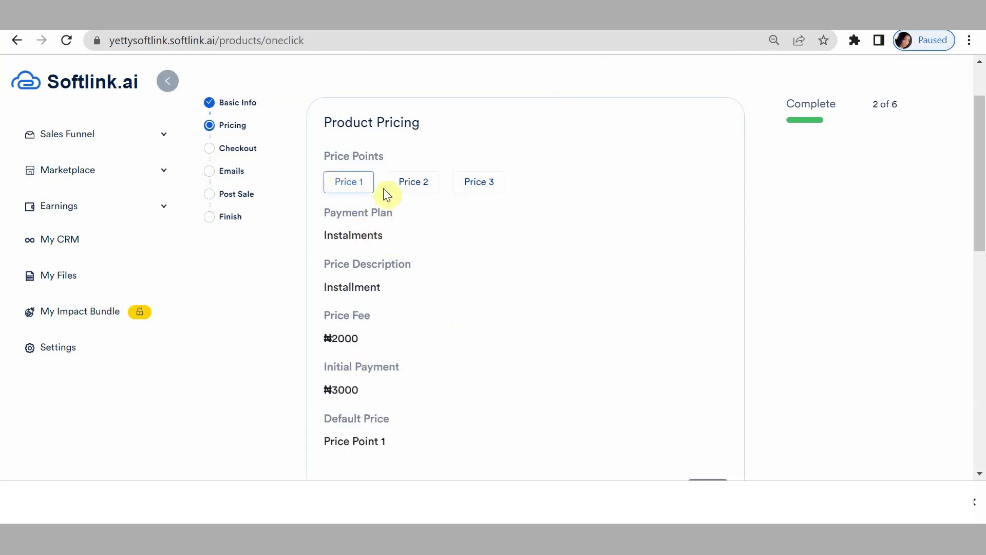
click(411, 184)
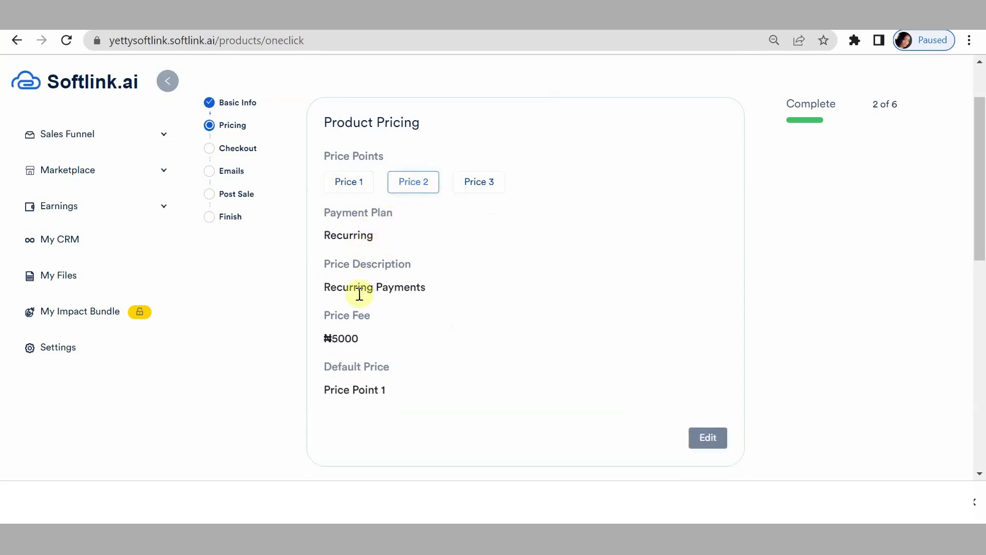
click(476, 190)
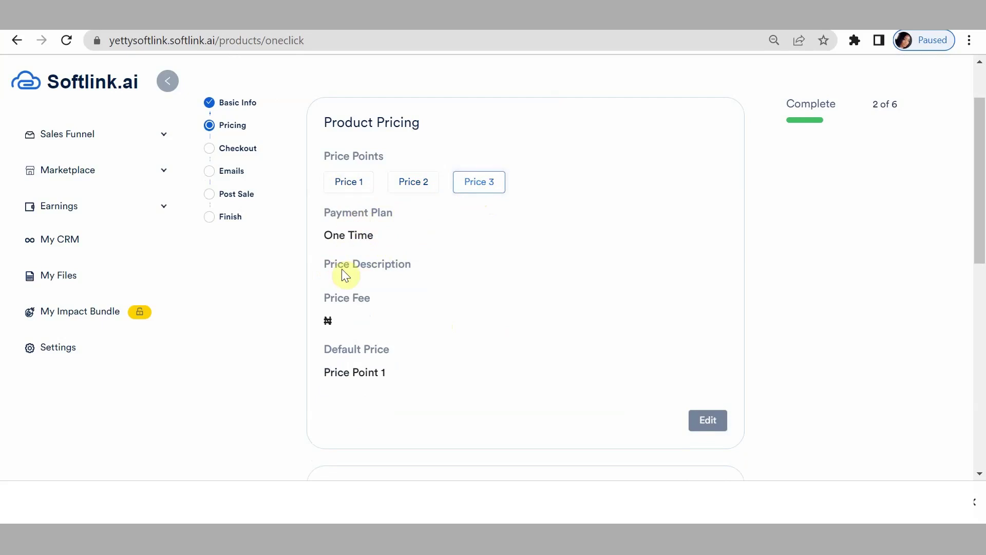
scroll(743, 356, down, 6)
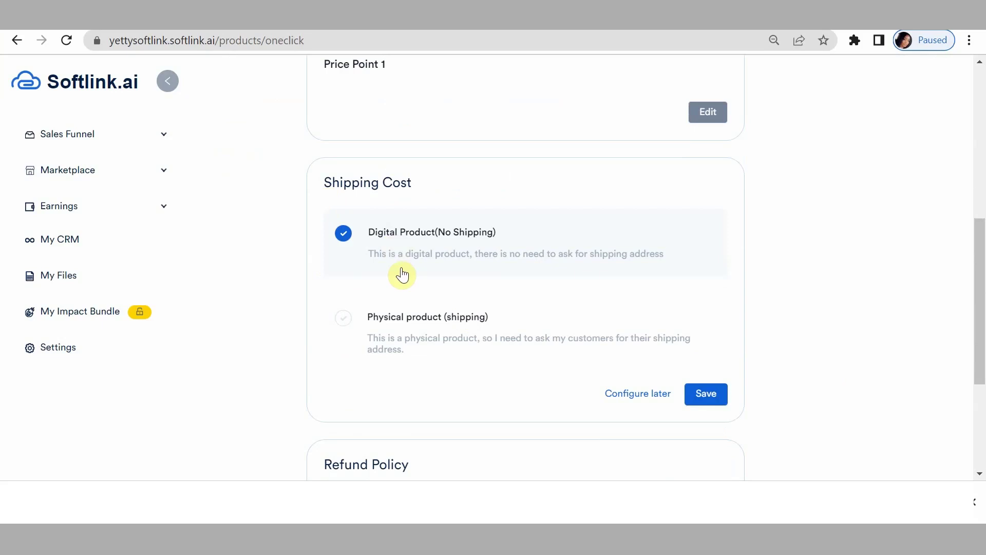
Save the Digital Product, no-shipping setting and set the refund policy to No refund.
click(713, 394)
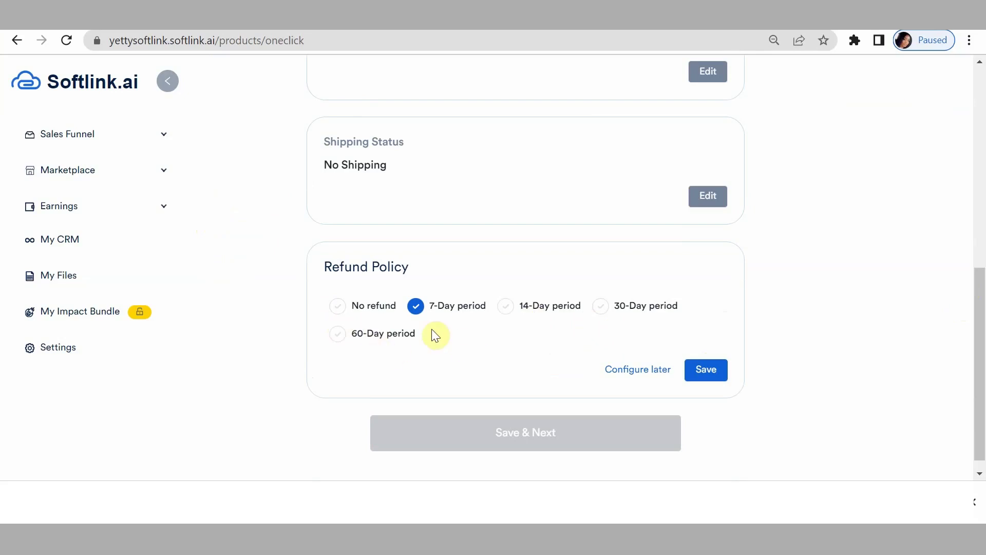
click(338, 311)
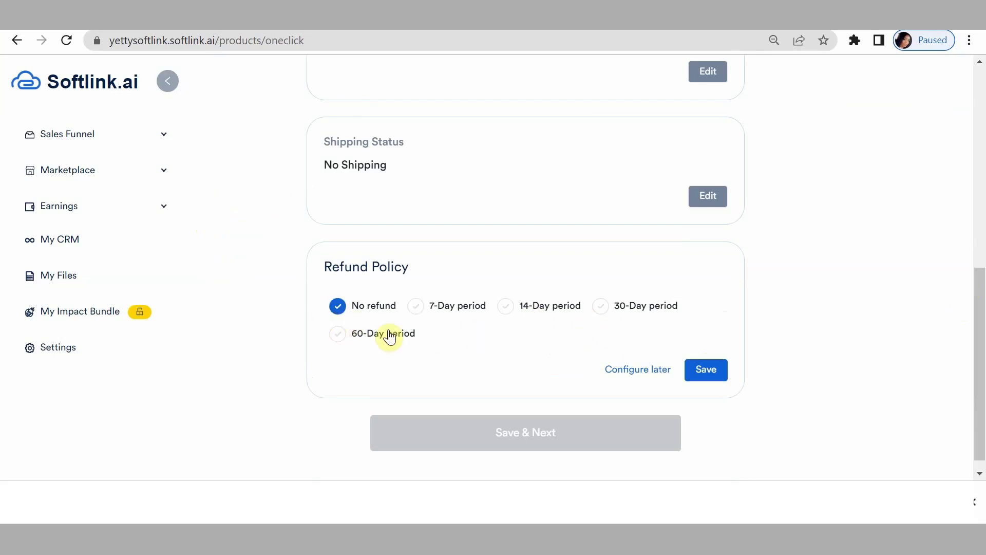
click(714, 371)
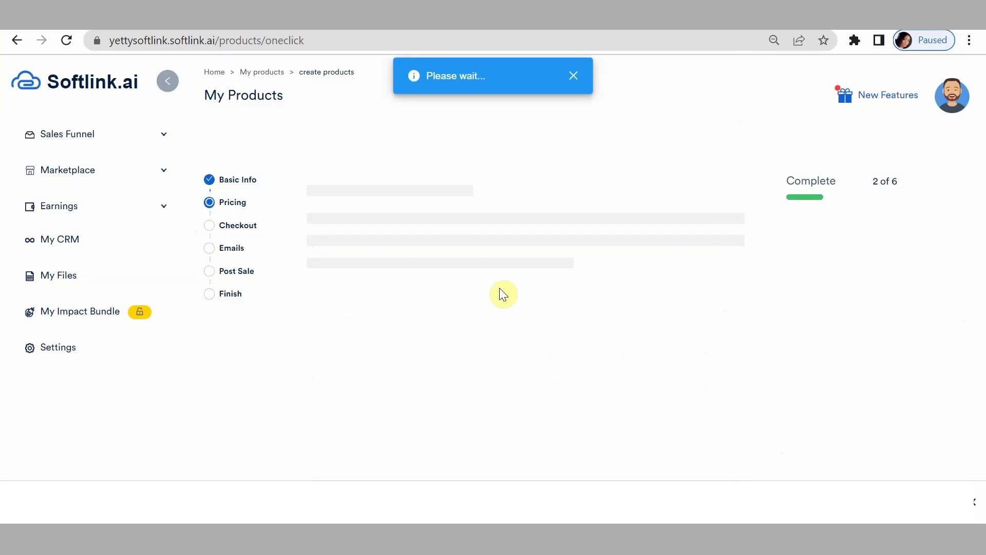
scroll(502, 290, down, 8)
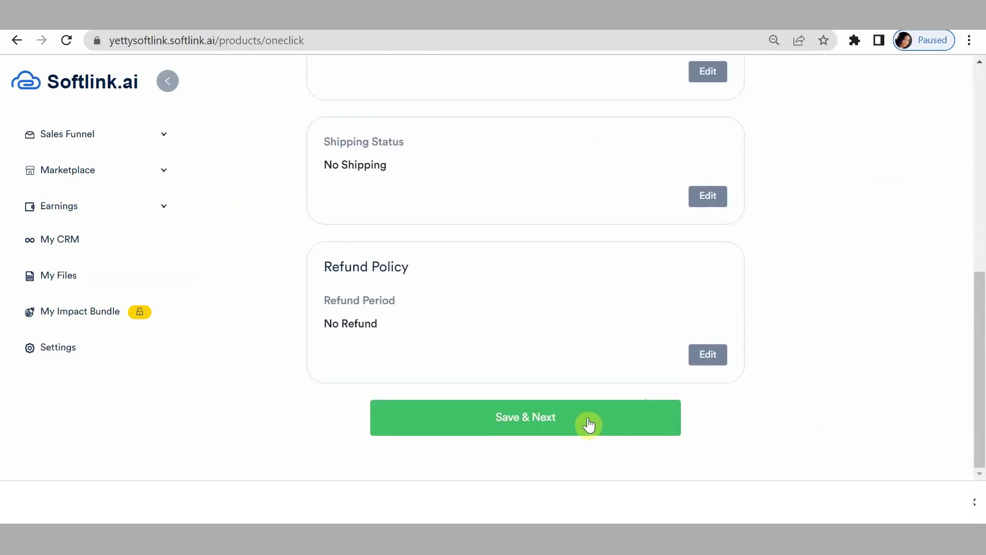
Save pricing, move to Checkout, and view the Destination Page options without choosing one.
click(588, 424)
scroll(637, 396, up, 8)
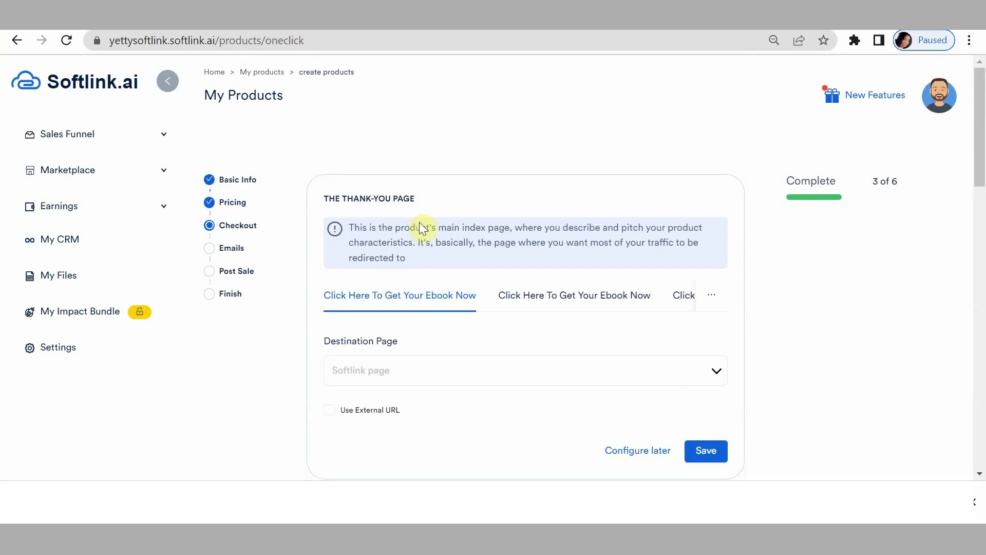
click(418, 375)
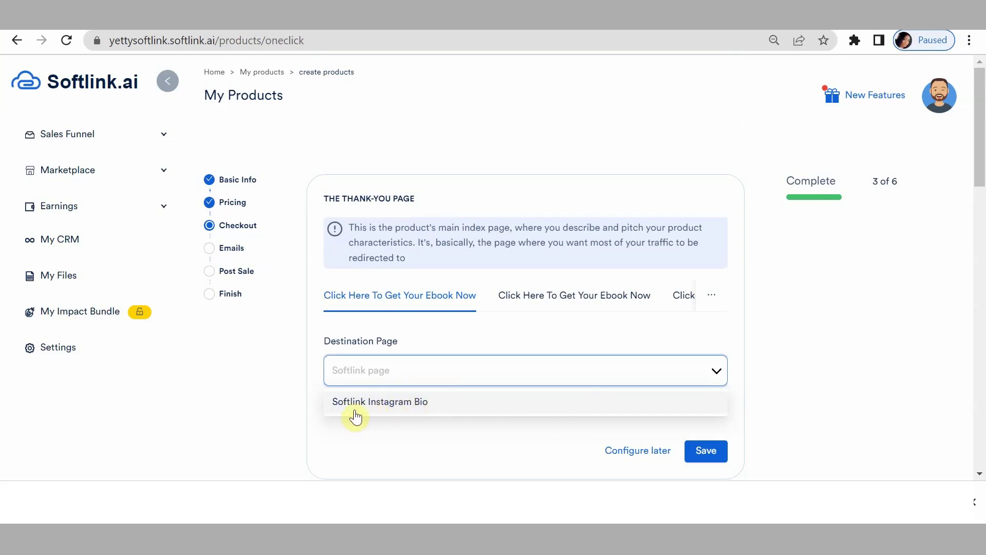
click(406, 378)
Toggle Use External URL on and off, then save the Thank-you Page with Softlink Page destination.
click(329, 411)
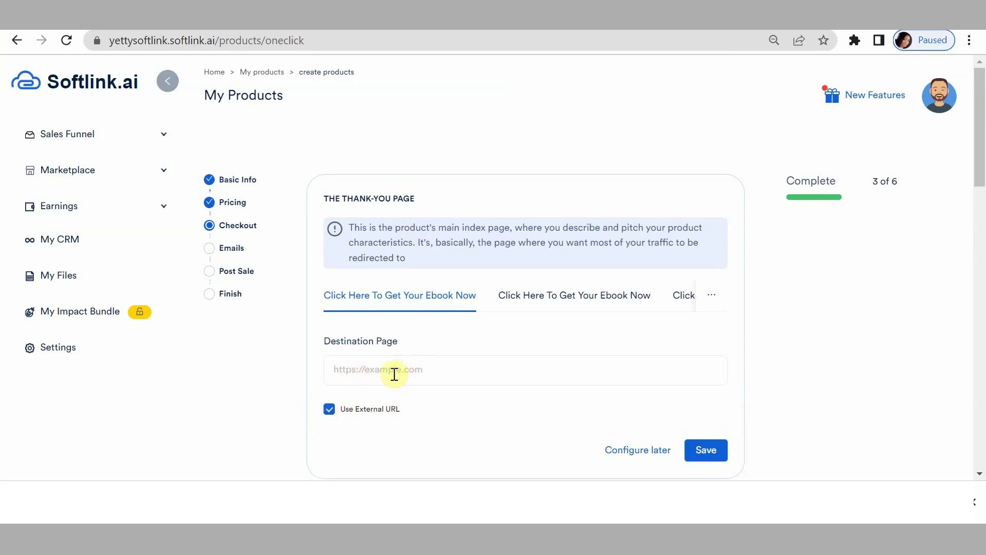
click(378, 371)
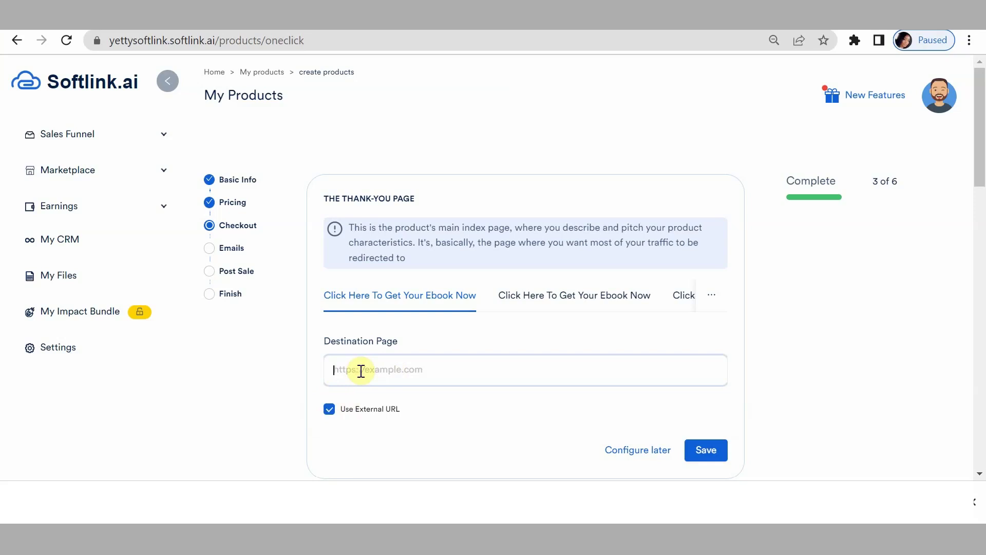
click(329, 409)
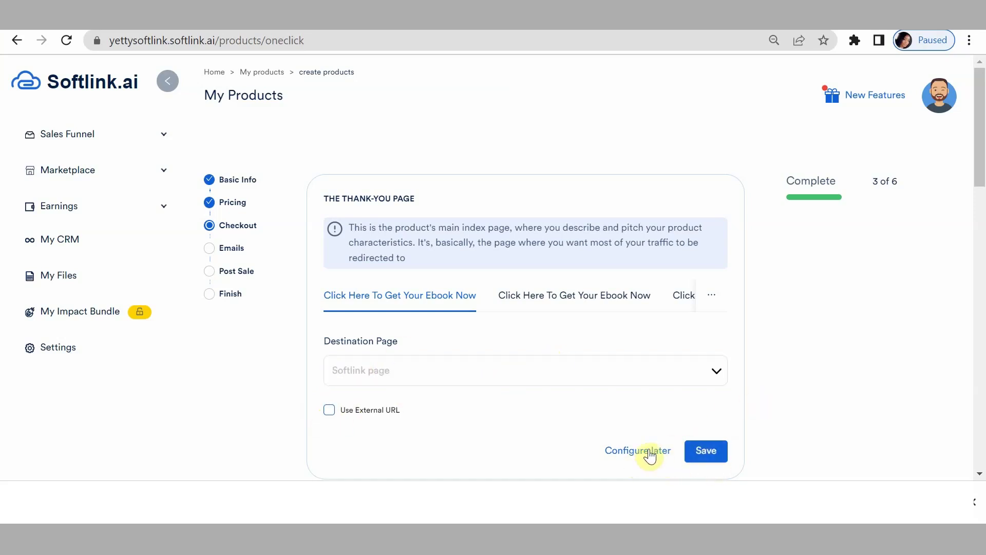
click(699, 457)
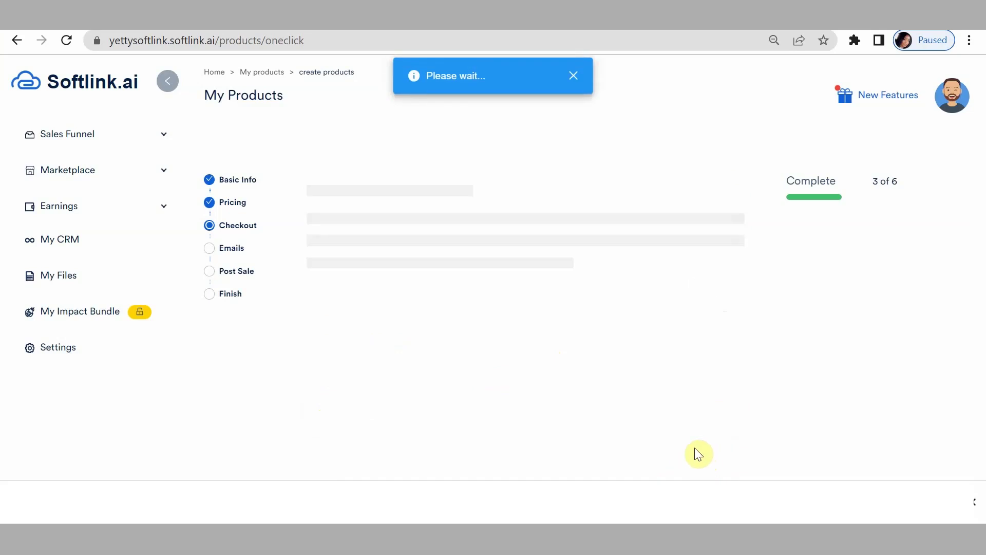
scroll(614, 384, down, 2)
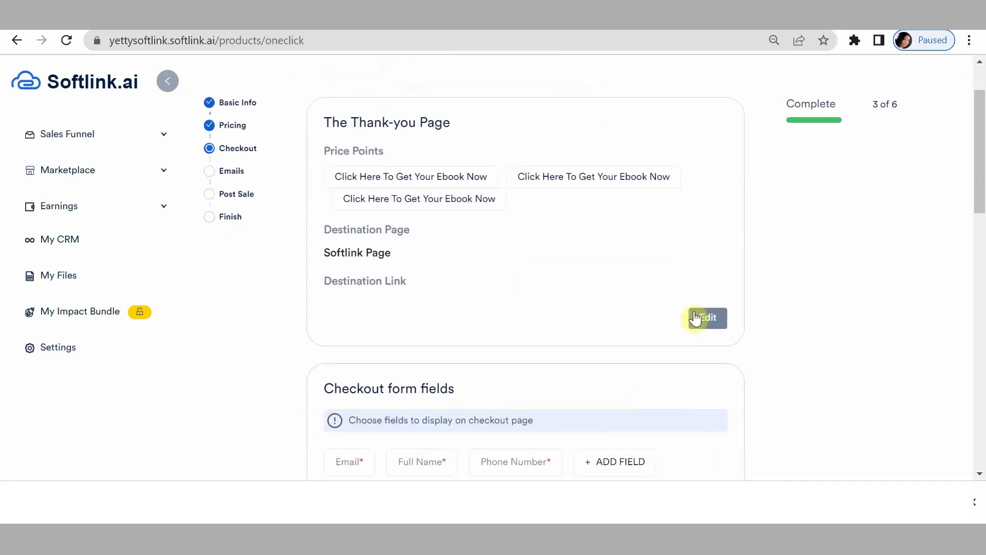
Reopen the Thank-you Page, check all three price points' destinations, and save it again.
click(713, 314)
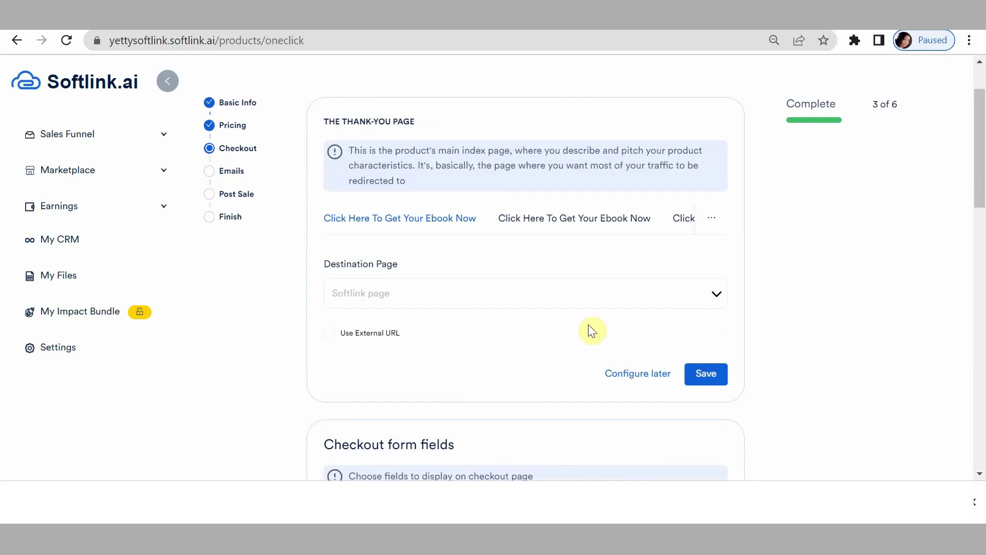
click(351, 225)
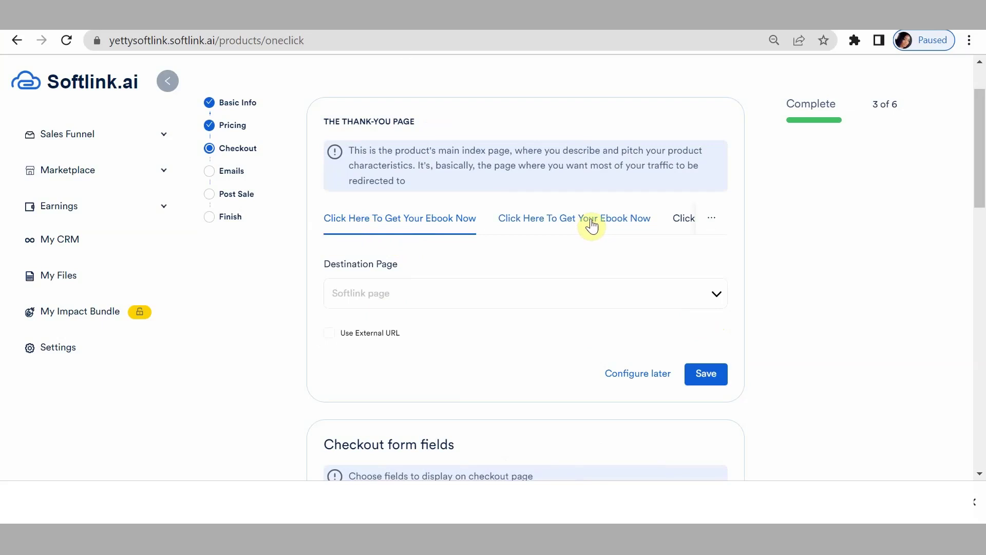
click(592, 225)
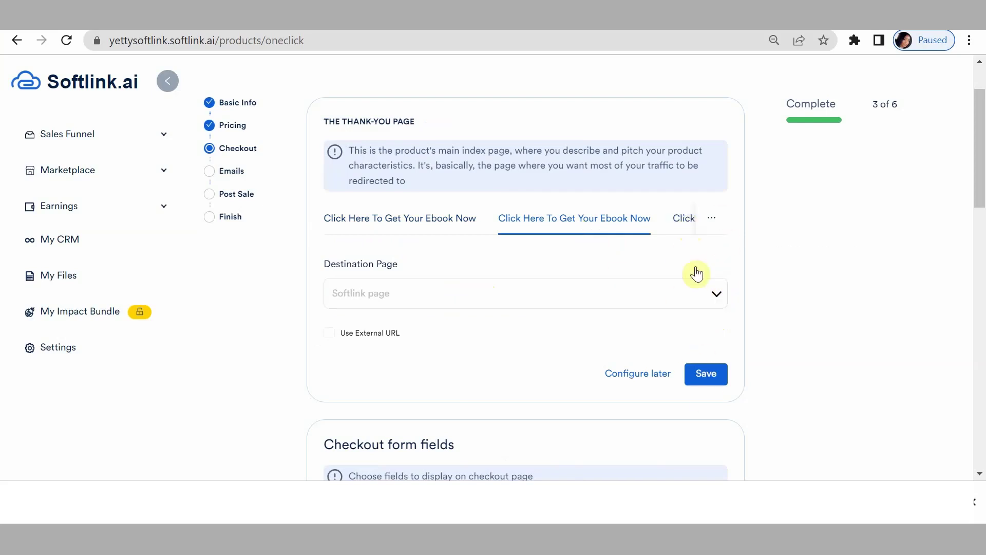
click(683, 224)
click(595, 221)
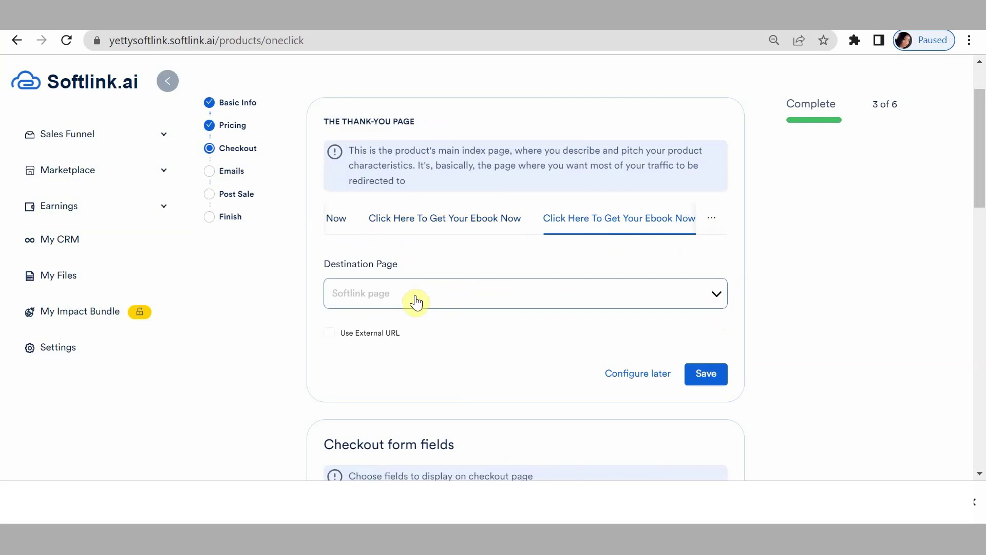
click(707, 377)
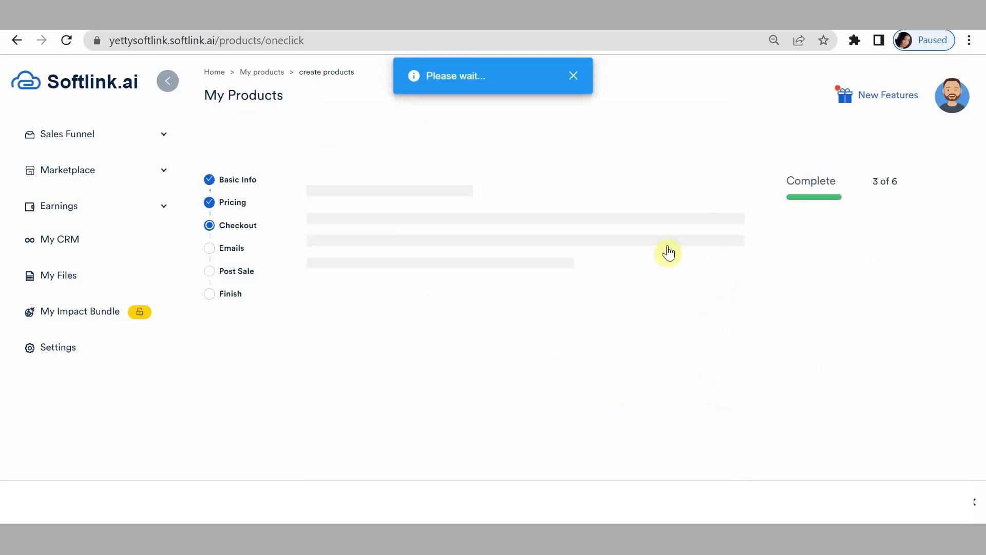
scroll(503, 402, down, 5)
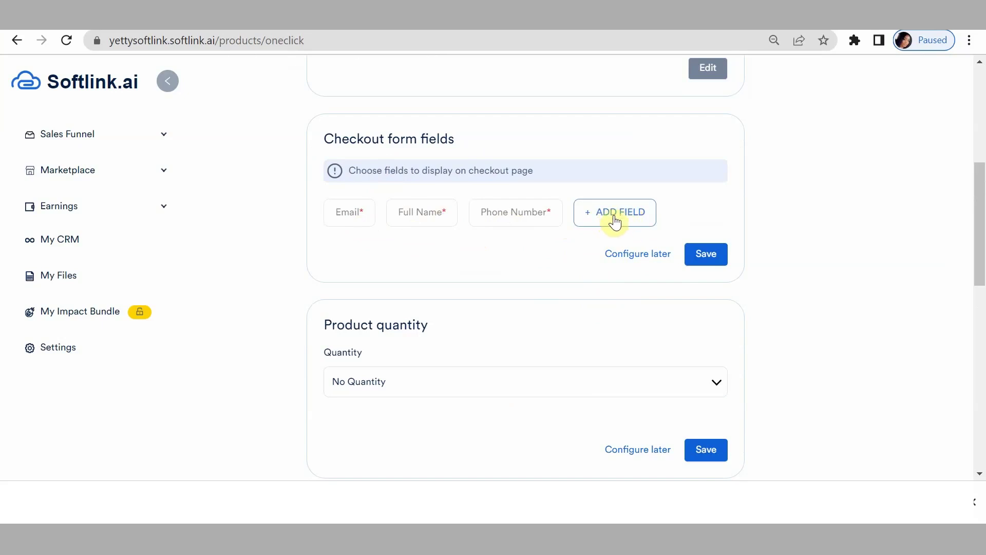
Save the checkout form fields, then set and save product quantity as No Quantity.
click(703, 259)
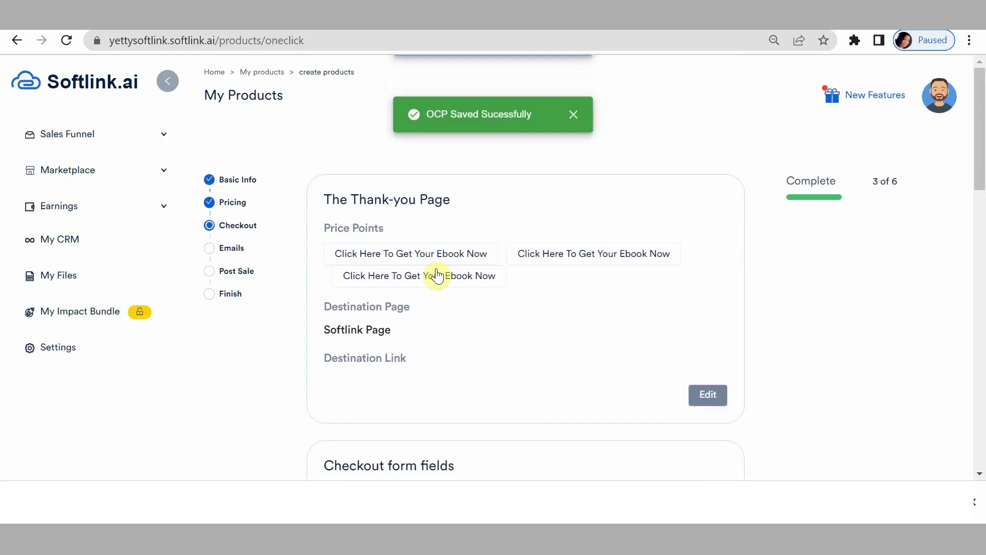
scroll(462, 272, down, 9)
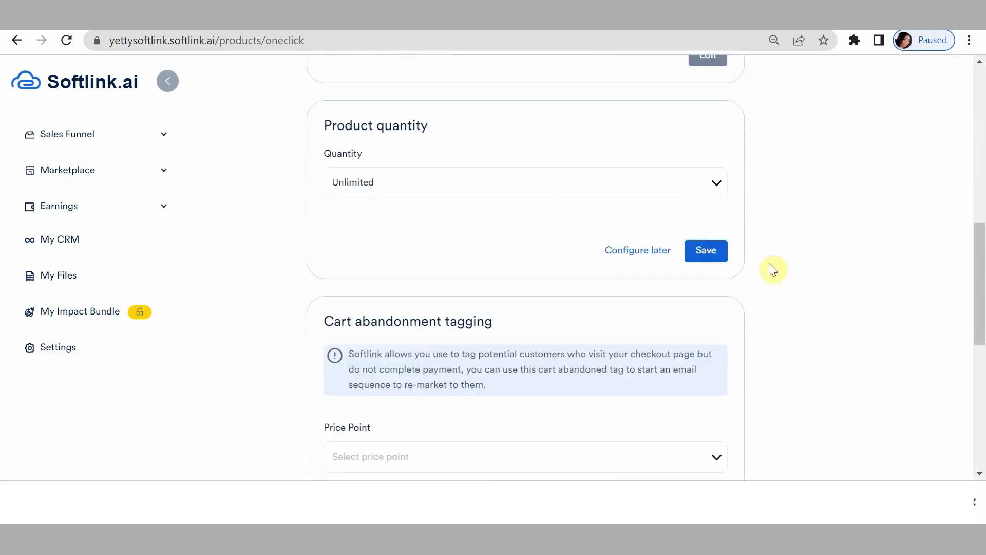
click(696, 185)
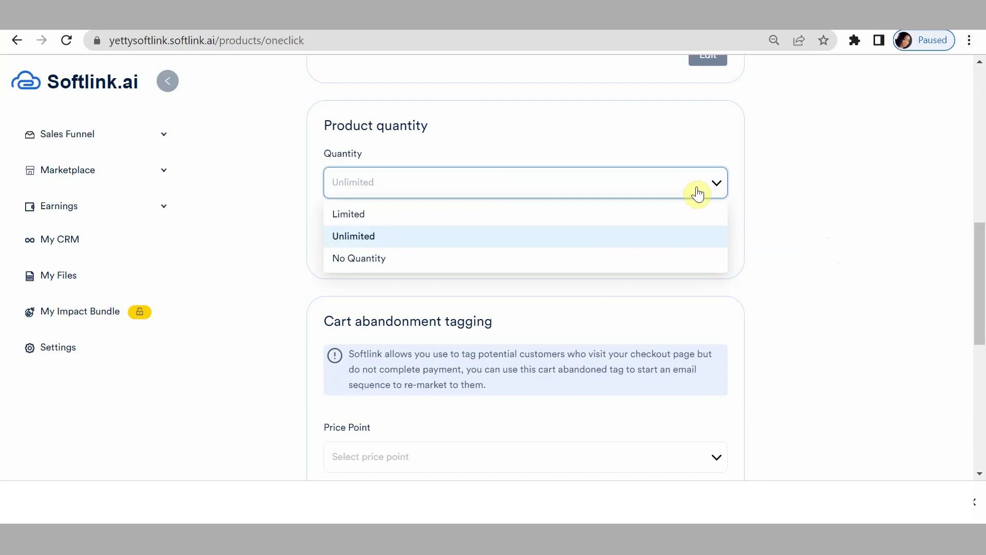
click(532, 268)
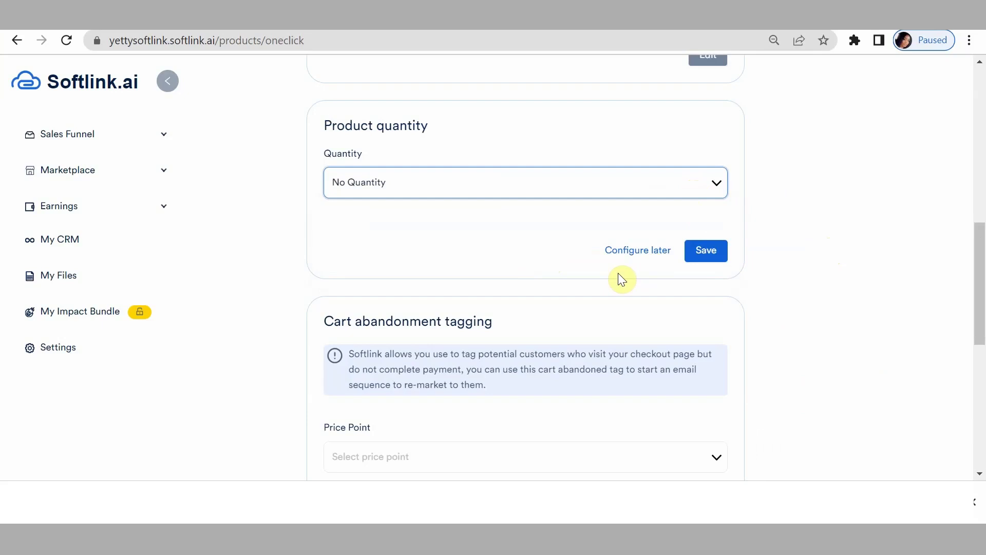
click(708, 255)
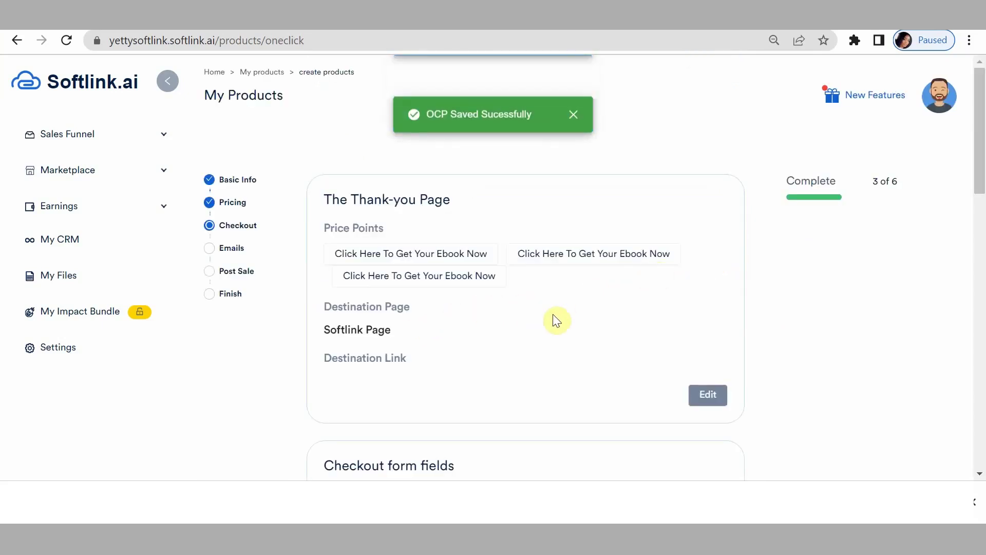
scroll(554, 319, down, 5)
scroll(550, 316, down, 7)
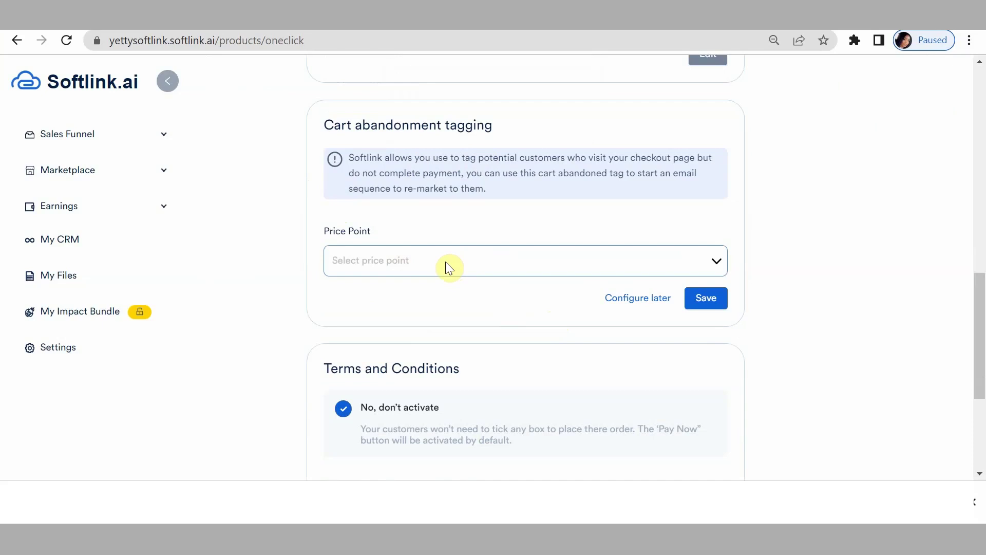
Choose the first price point for cart abandonment tagging and browse the tag categories.
click(446, 263)
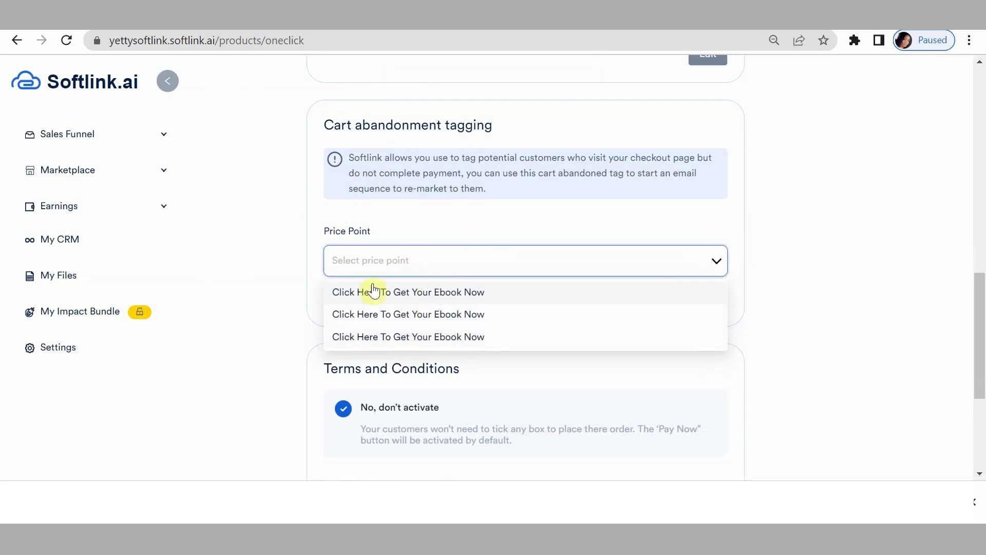
click(377, 301)
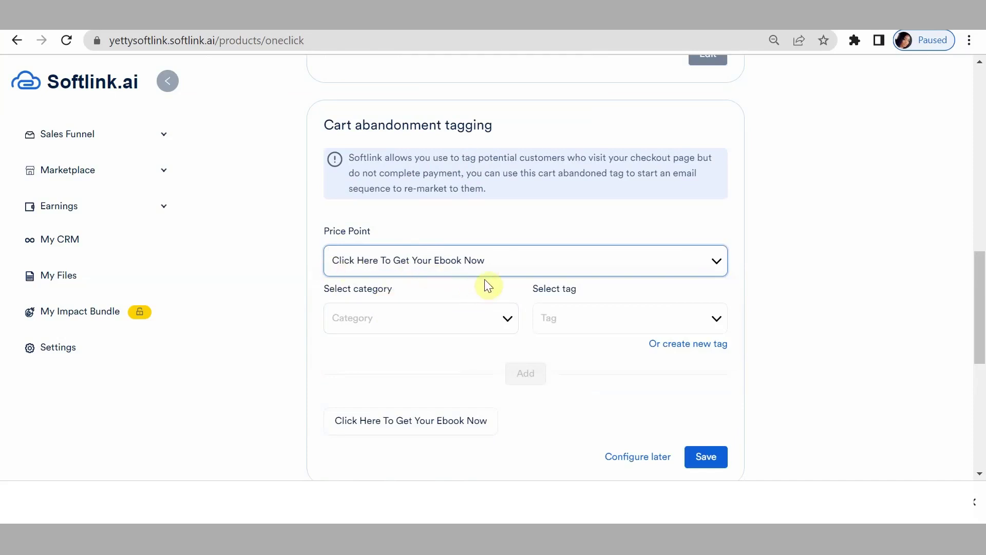
click(386, 324)
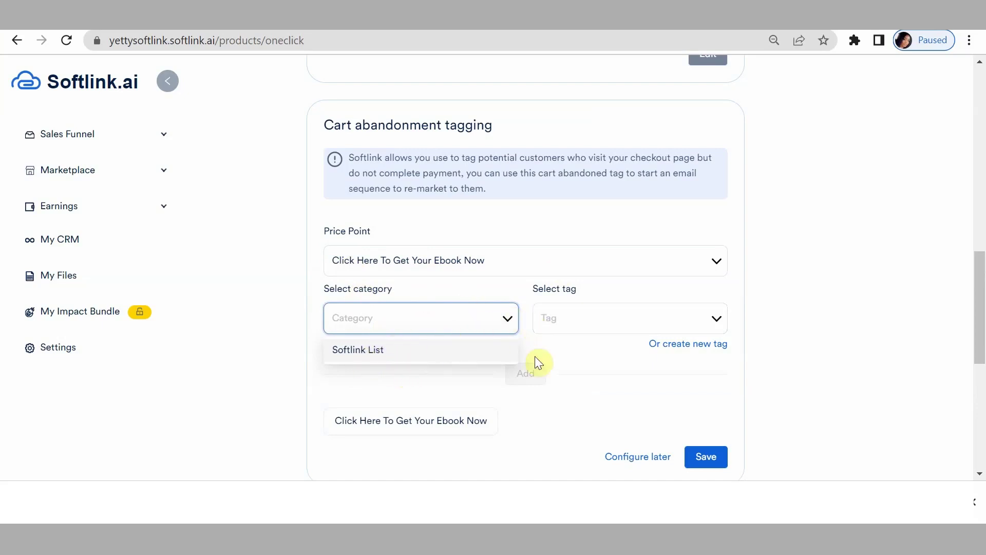
click(568, 363)
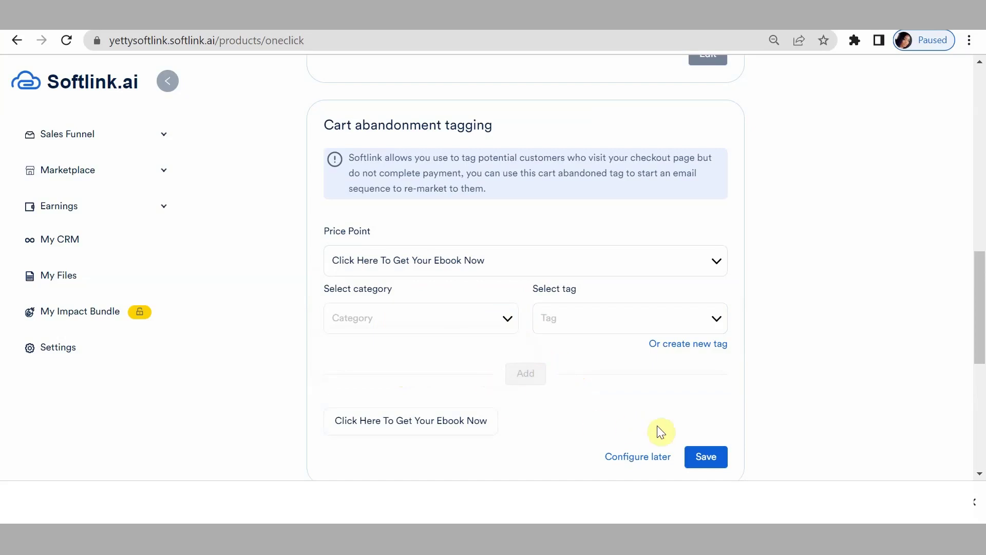
Start a new tag and create the tag category 'Email Marketing Tag'.
click(687, 349)
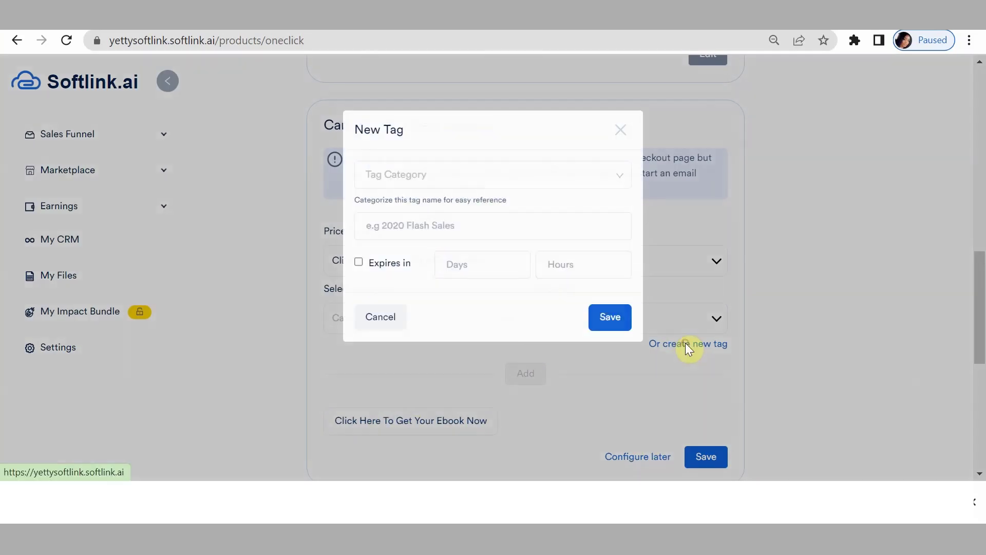
click(399, 173)
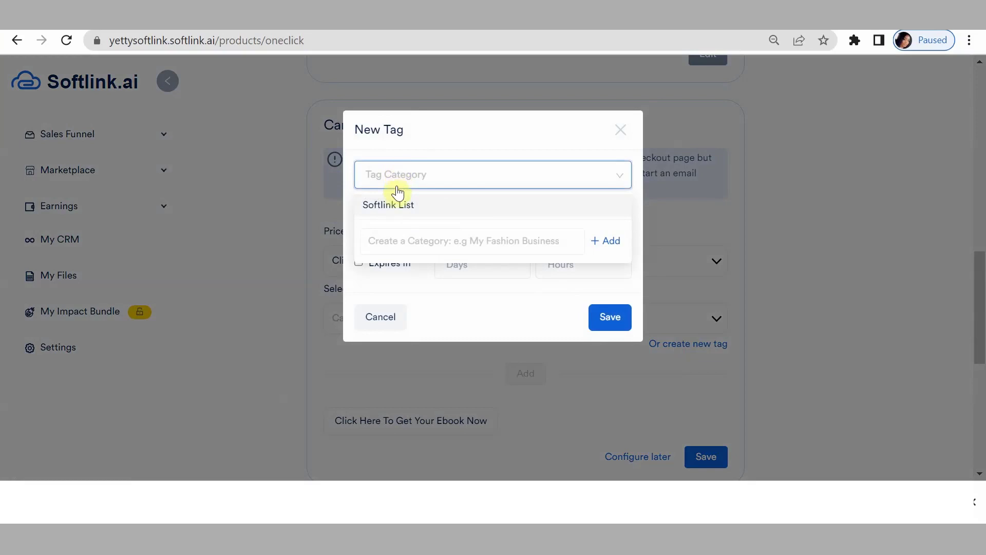
click(461, 288)
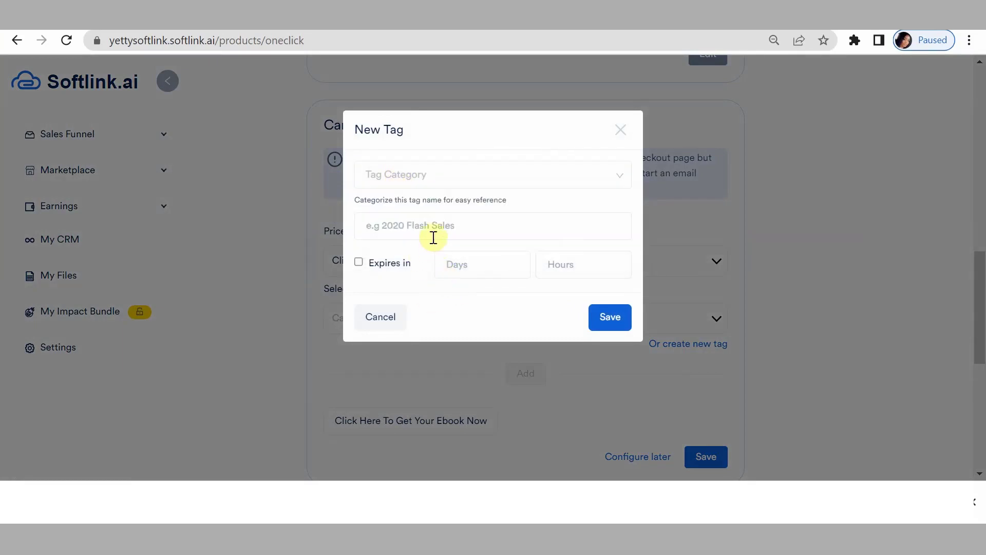
click(420, 185)
click(424, 239)
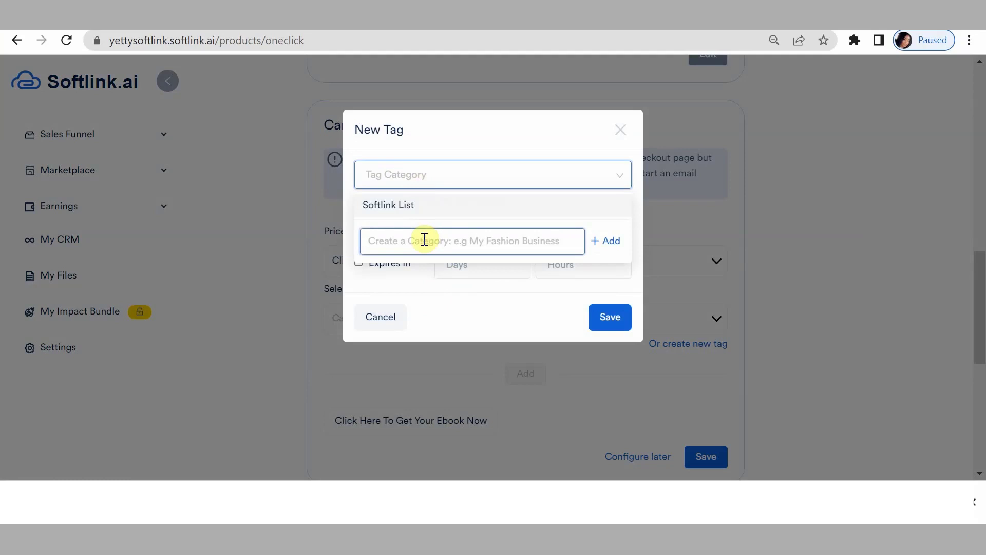
text(E)
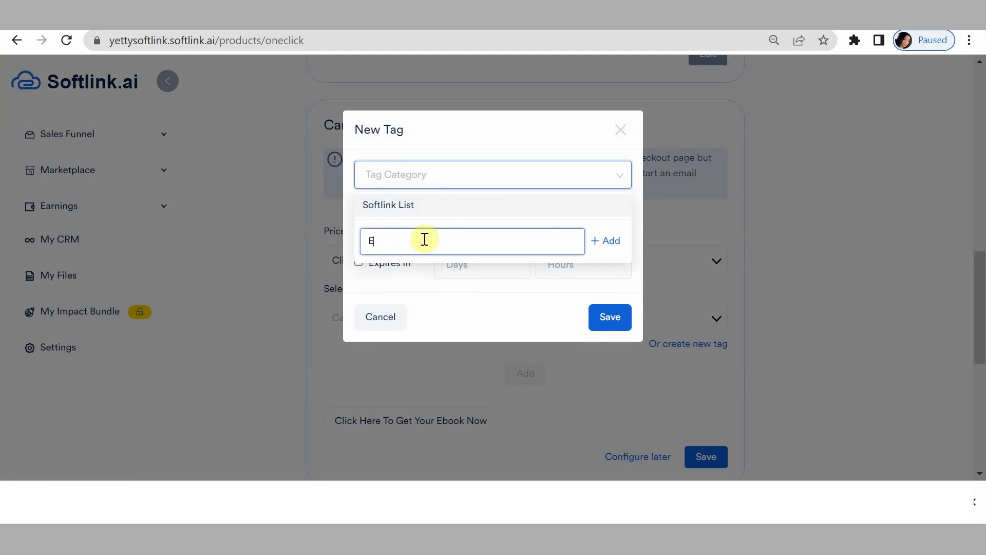
text(mail Marketing Tag)
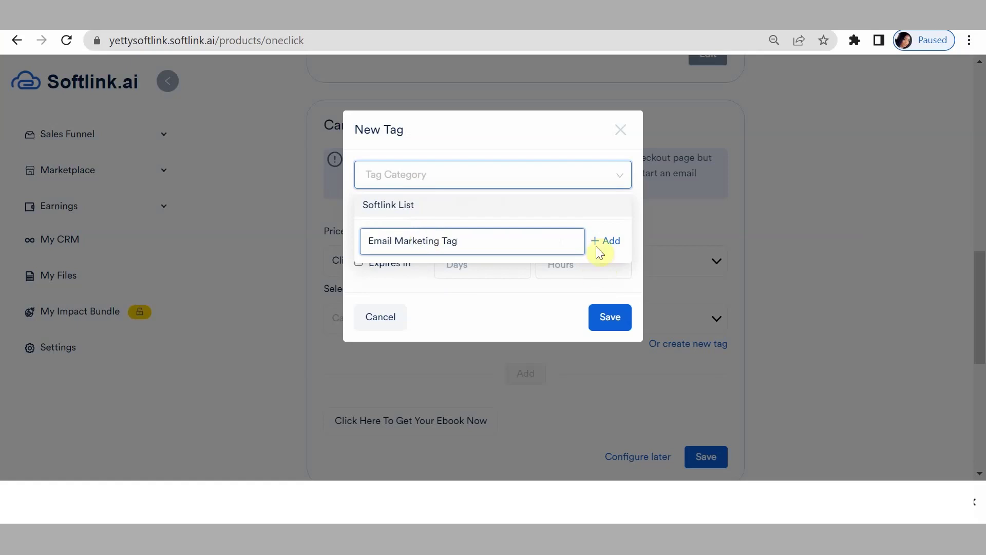
click(601, 241)
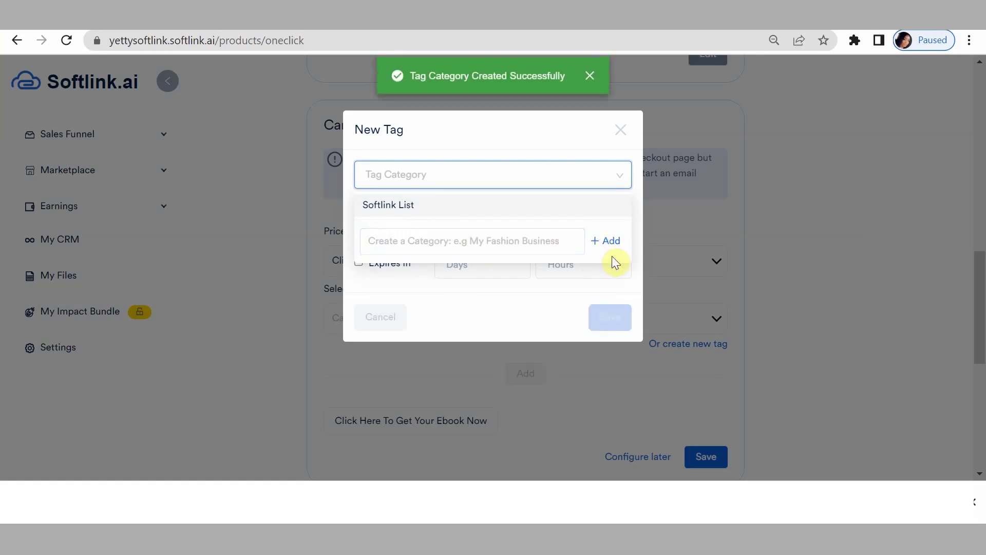
Name the new tag 'Email Marketing Tag' under that category, leaving 'Expires in' unchecked.
click(484, 178)
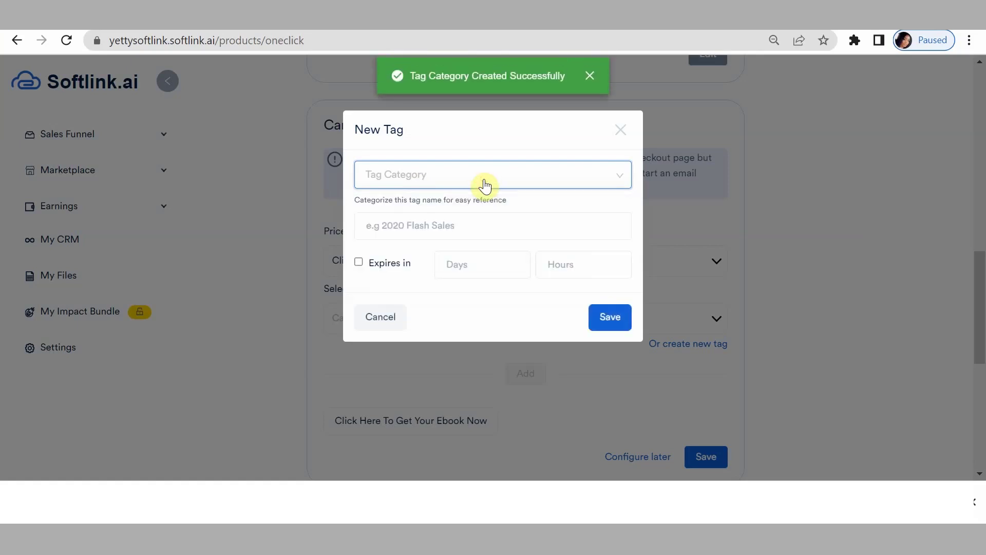
click(472, 178)
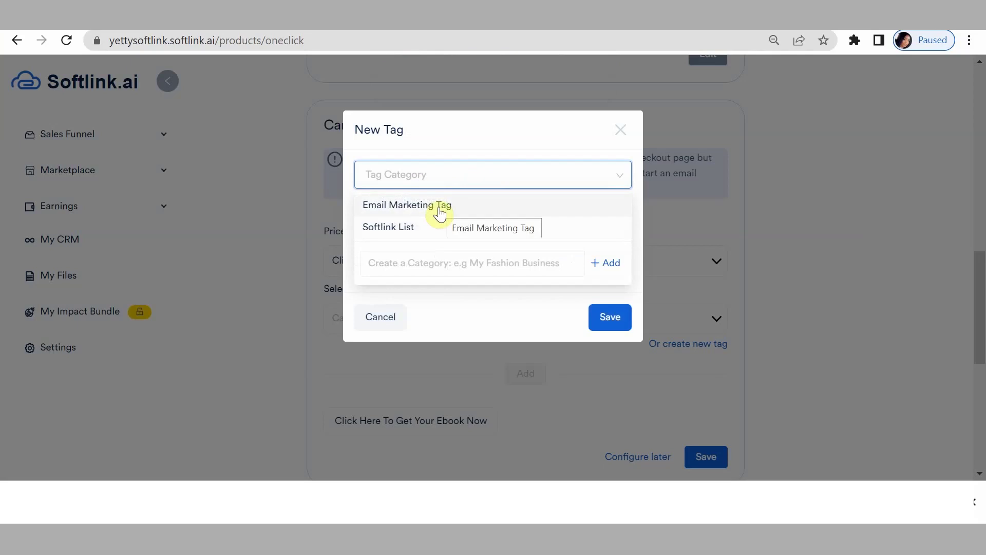
click(455, 208)
click(407, 226)
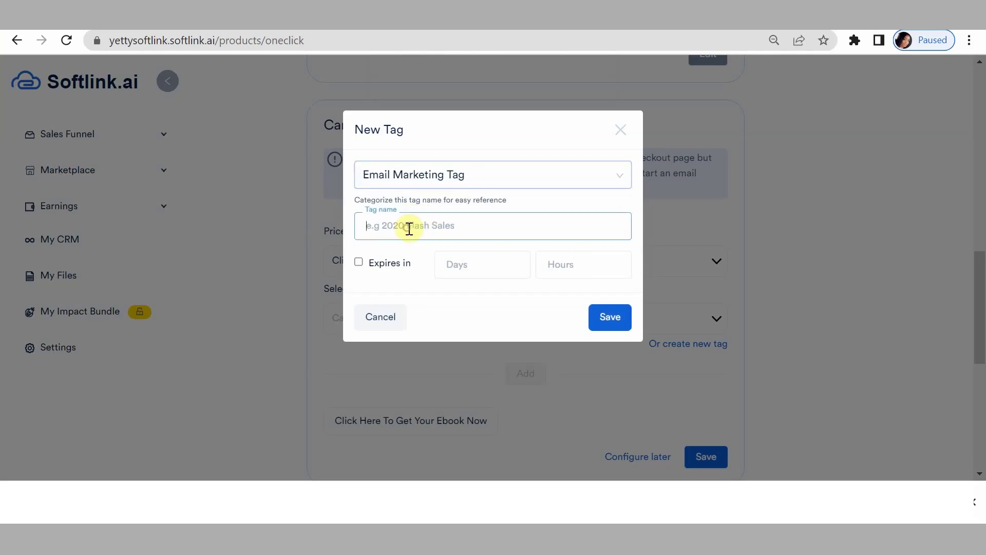
text(Email Market)
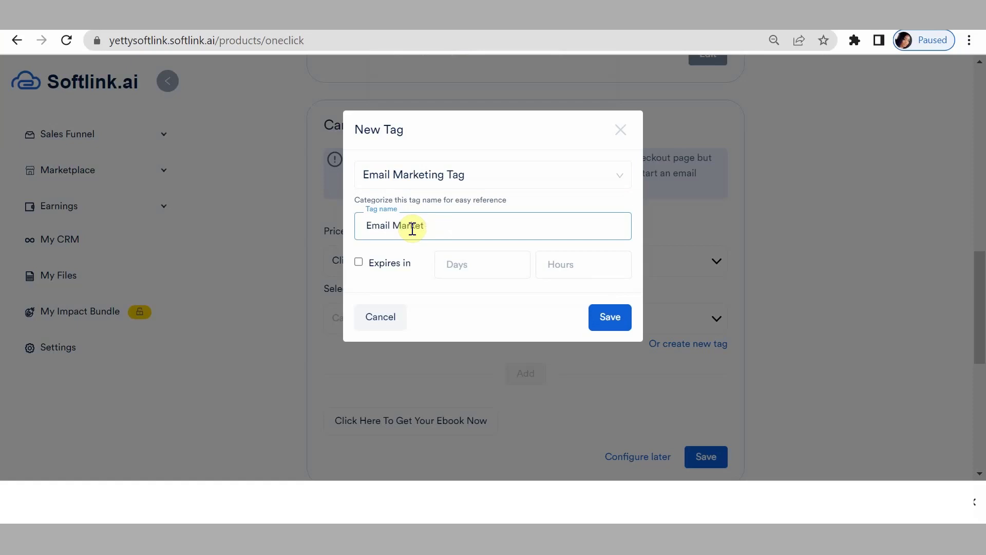
text(uing TAG)
key(BackSpace)
key(BackSpace)
text(ag)
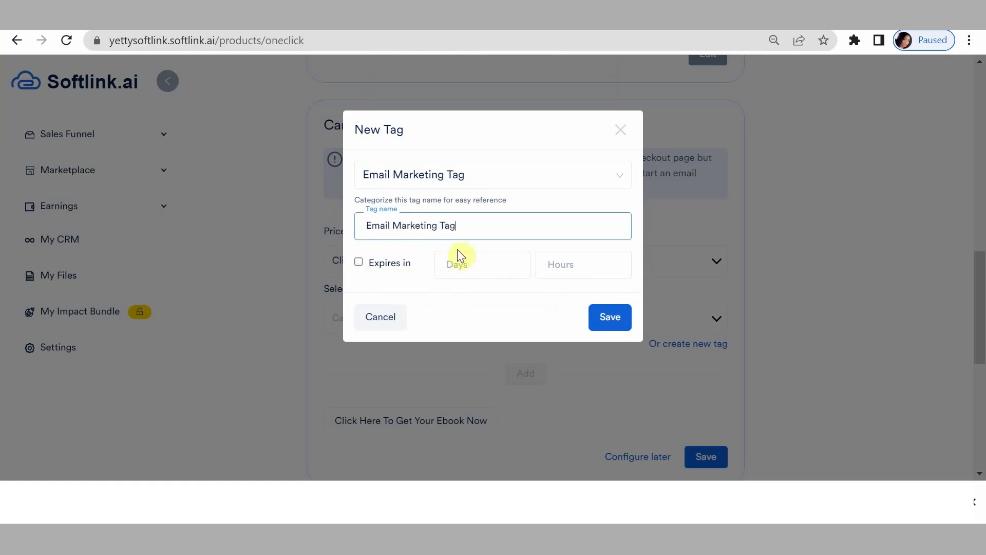
click(358, 263)
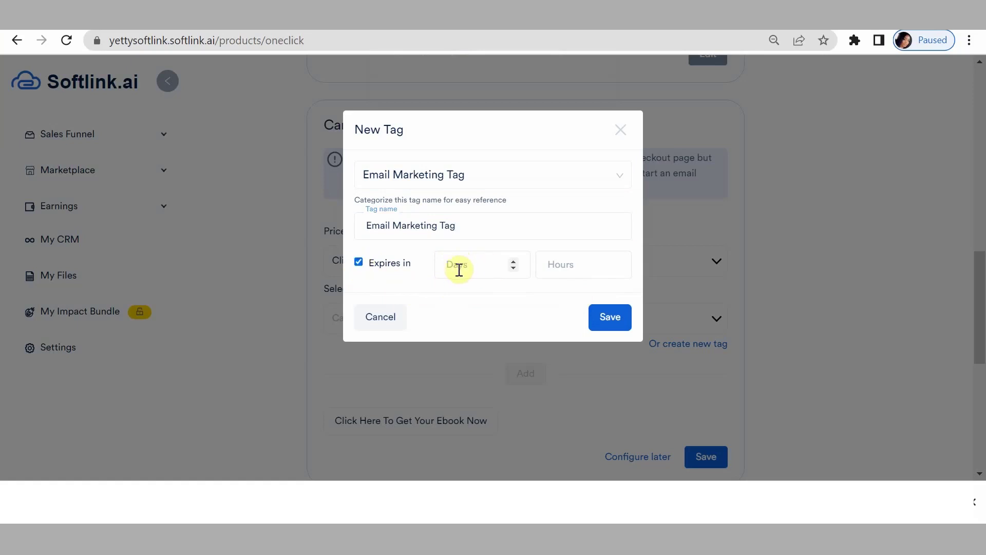
click(358, 263)
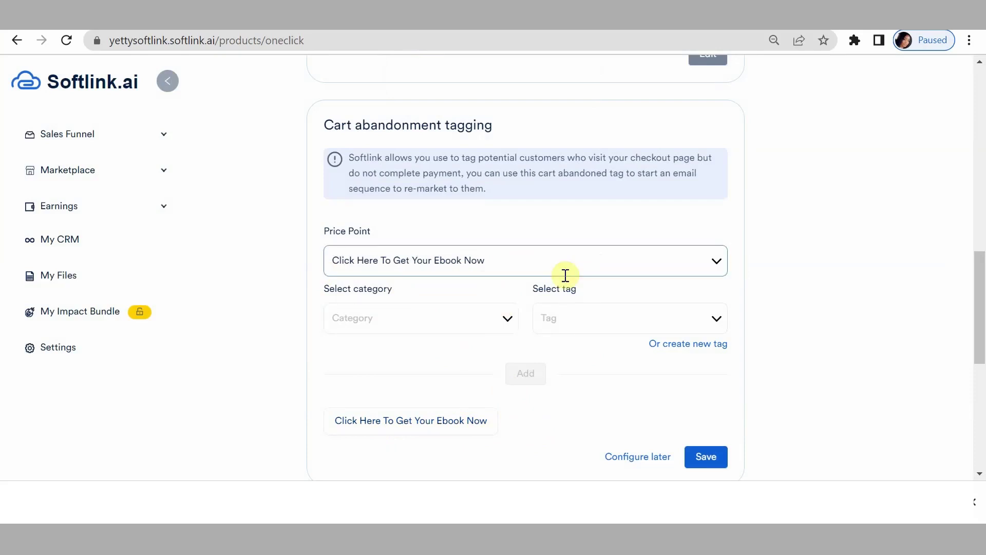
Add Email Marketing Tag as category and tag for the second ebook price point.
click(546, 270)
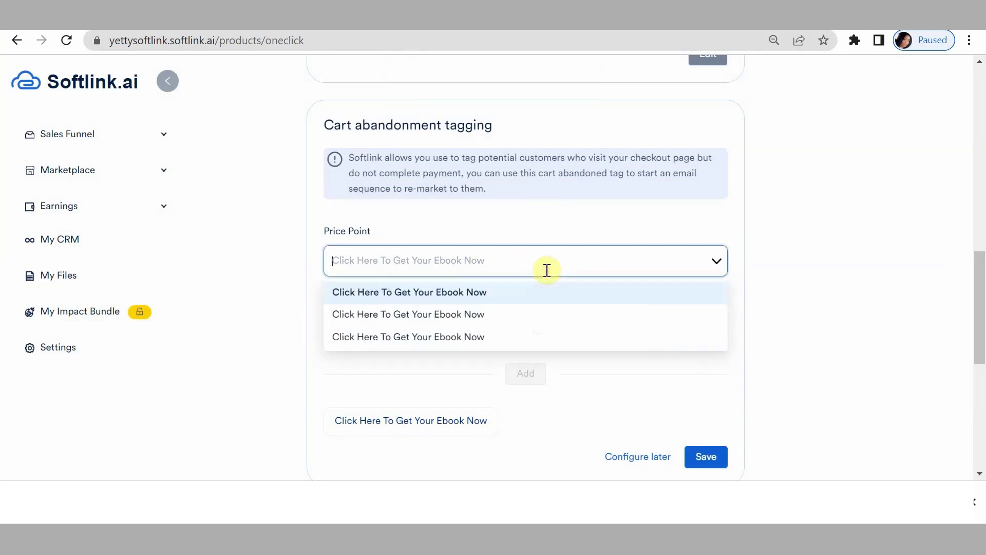
click(442, 316)
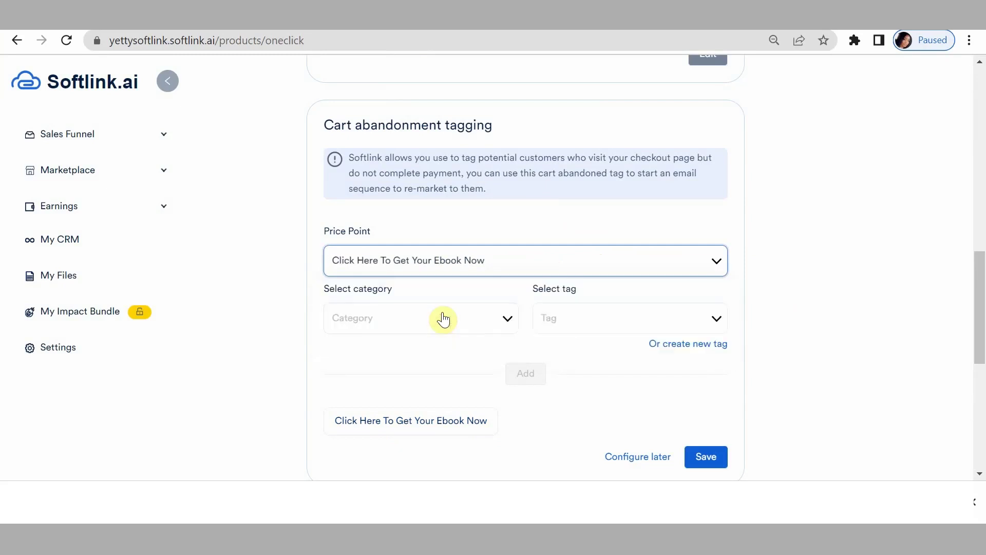
click(424, 320)
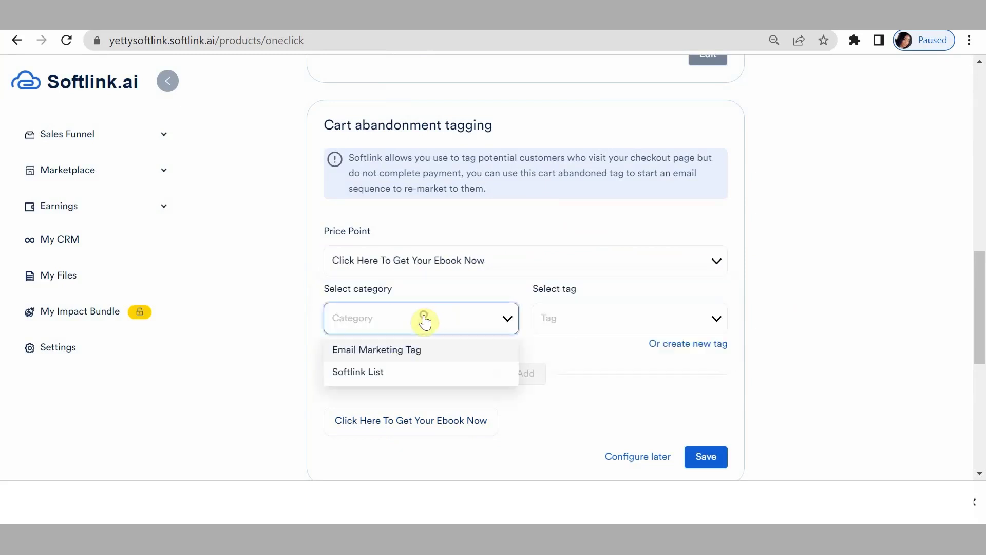
click(400, 351)
click(587, 329)
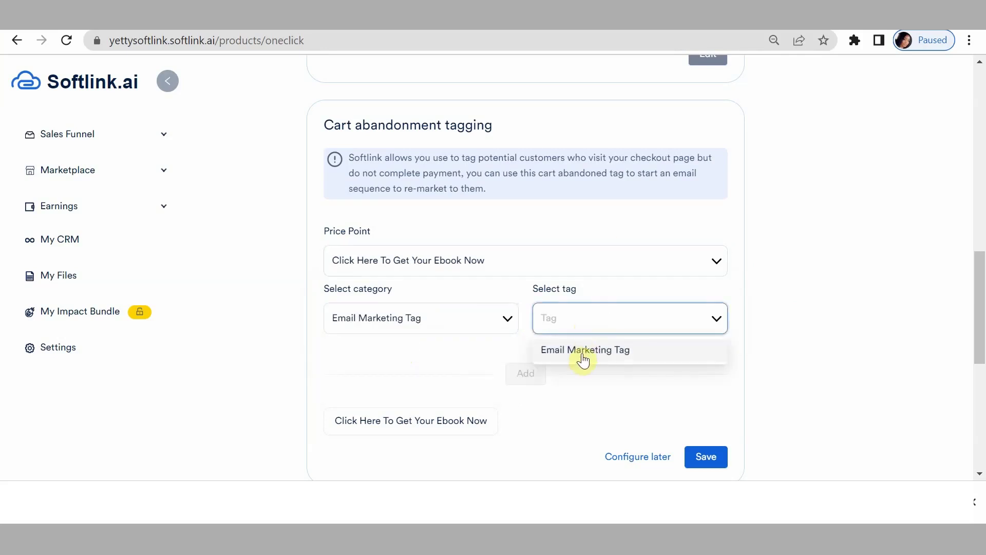
click(582, 351)
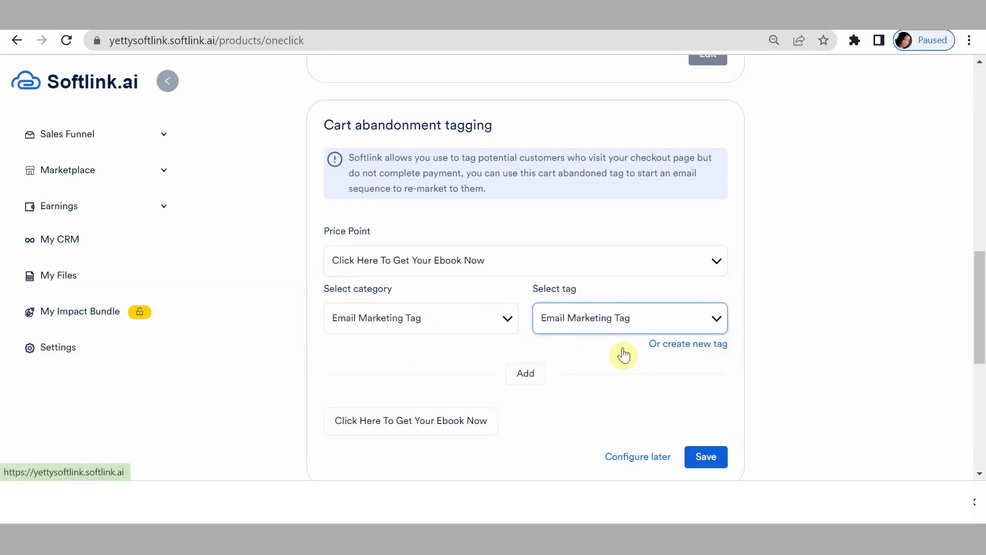
click(514, 376)
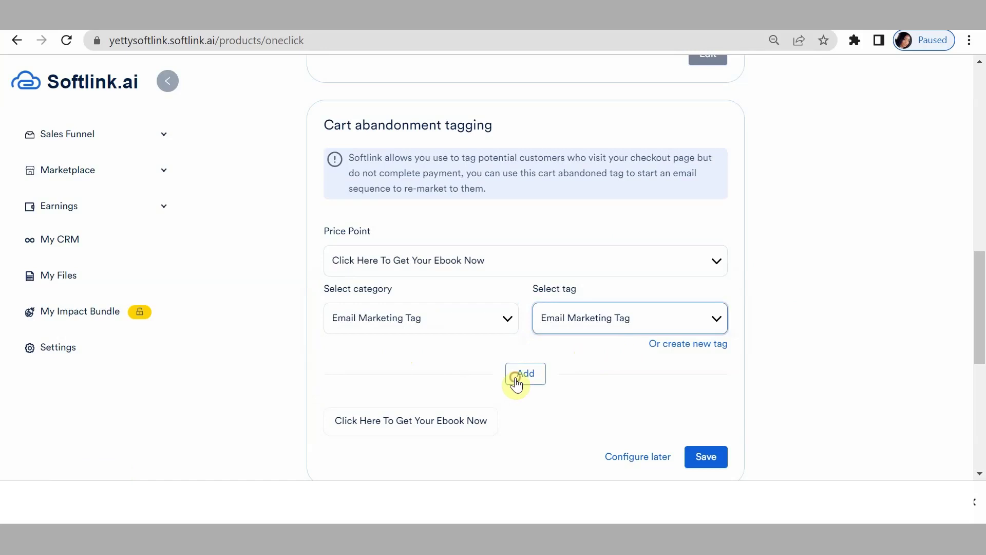
Add the Email Marketing Tag to the third and remaining ebook price points.
click(473, 260)
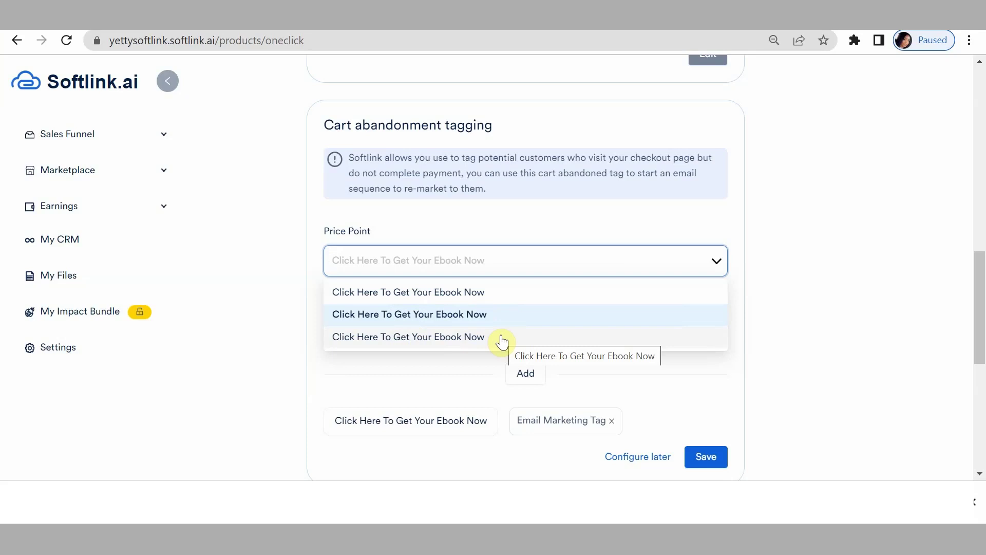
click(501, 337)
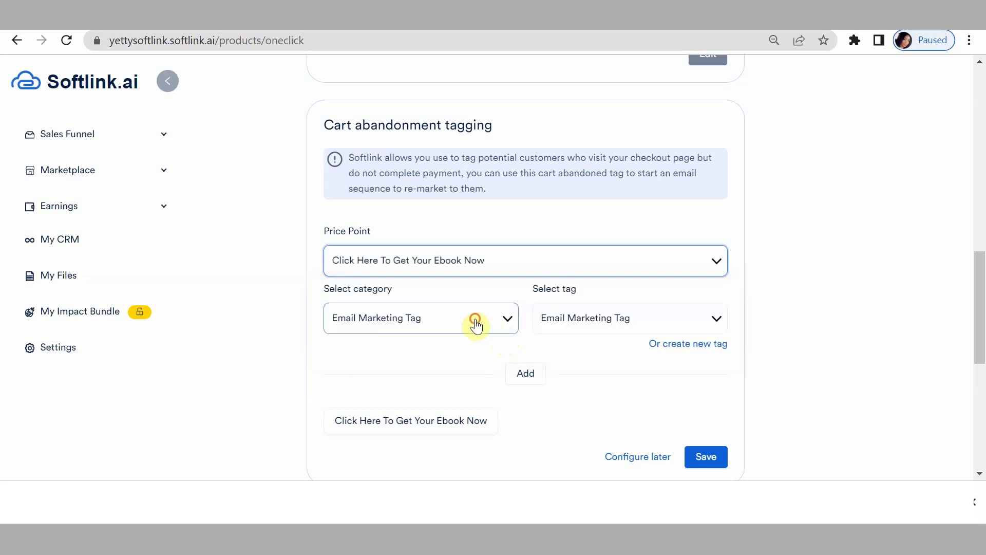
click(476, 326)
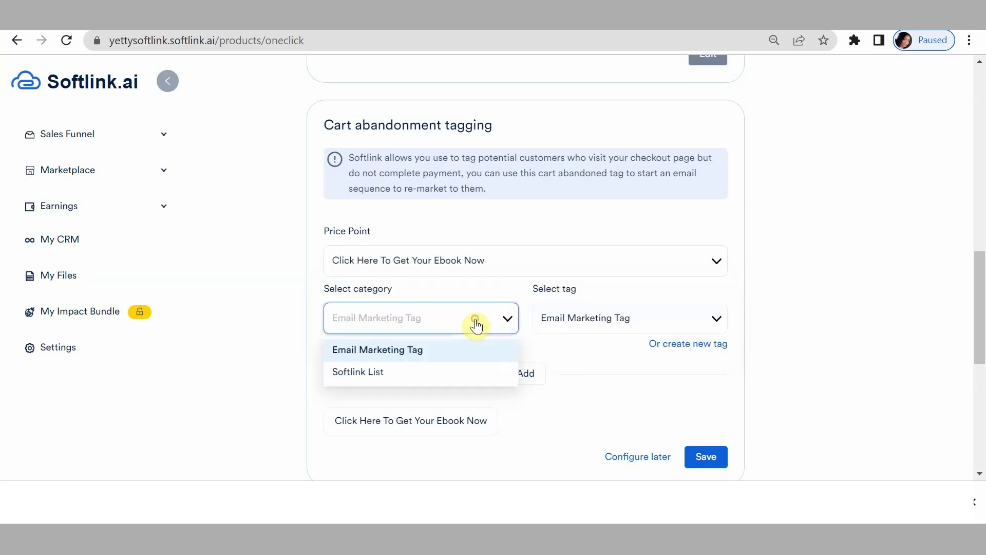
click(453, 361)
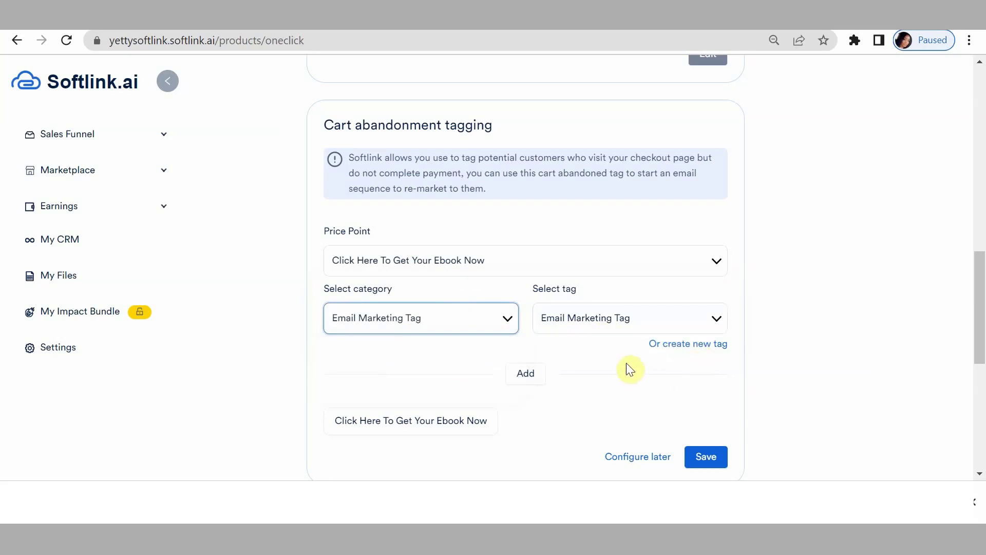
click(524, 375)
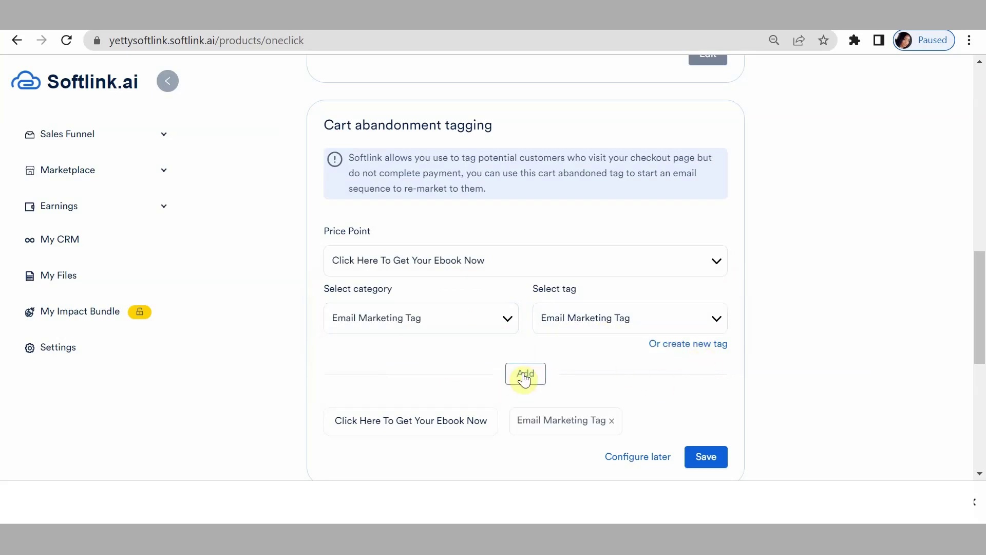
click(502, 271)
click(483, 304)
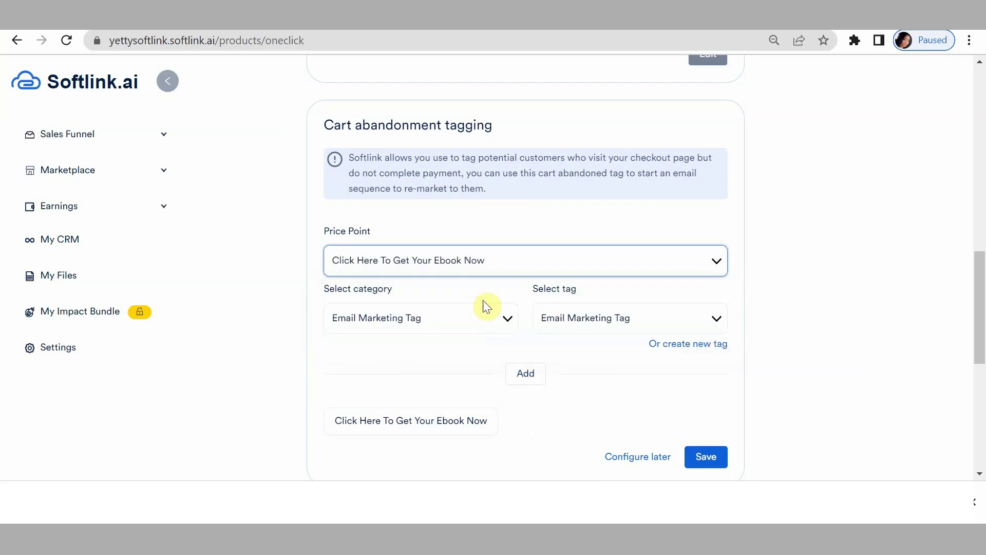
click(529, 374)
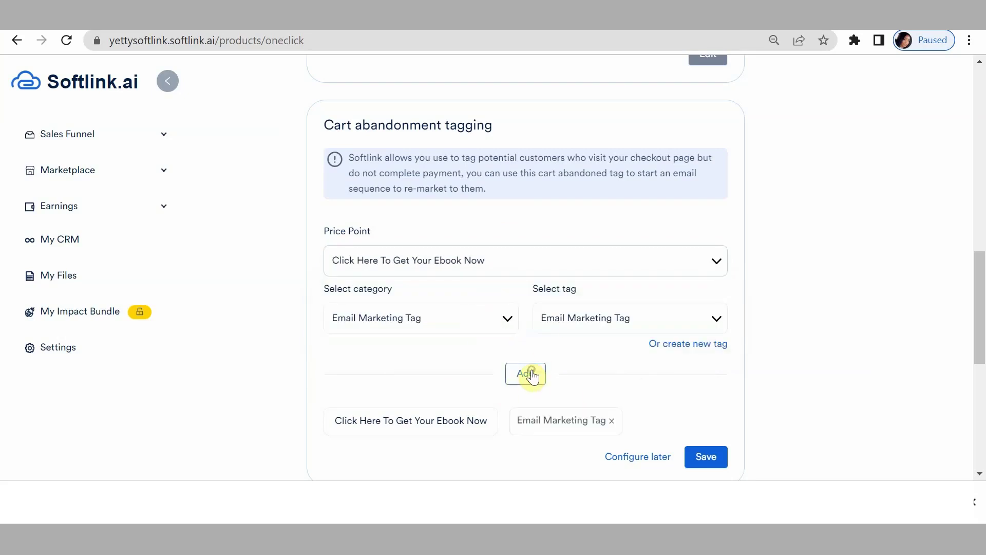
Save the cart abandonment tags and save Terms and Conditions as 'No, don't activate'.
click(705, 462)
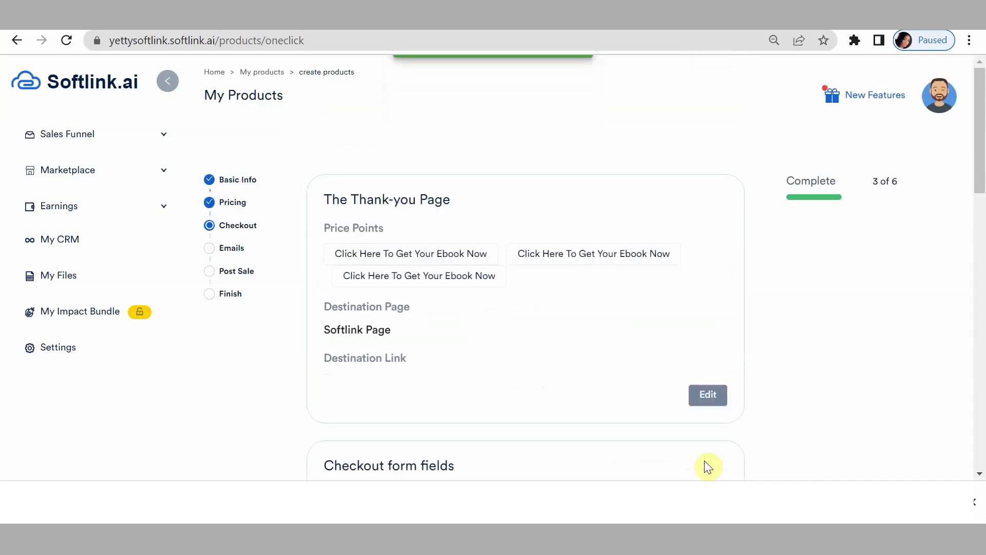
scroll(474, 332, down, 1)
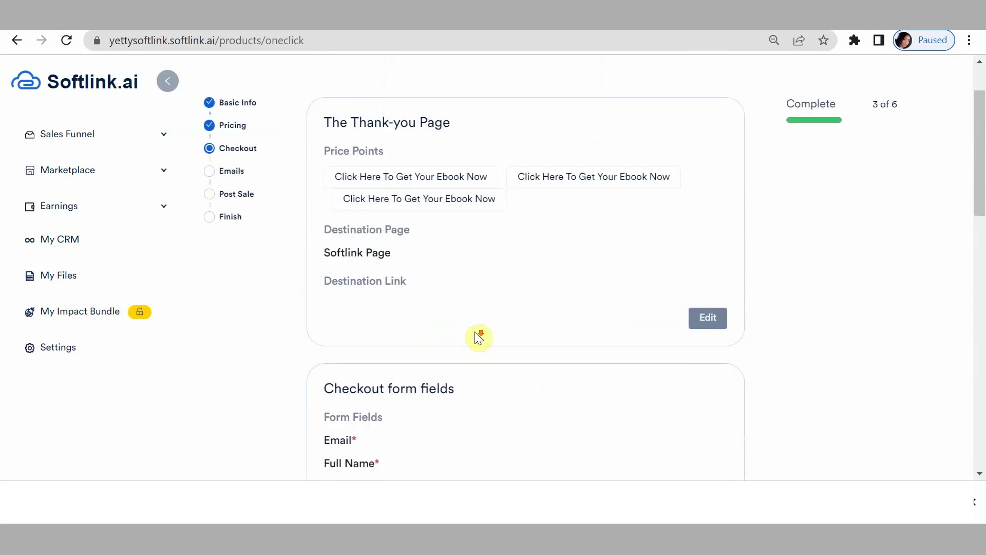
scroll(616, 319, down, 5)
scroll(723, 307, down, 10)
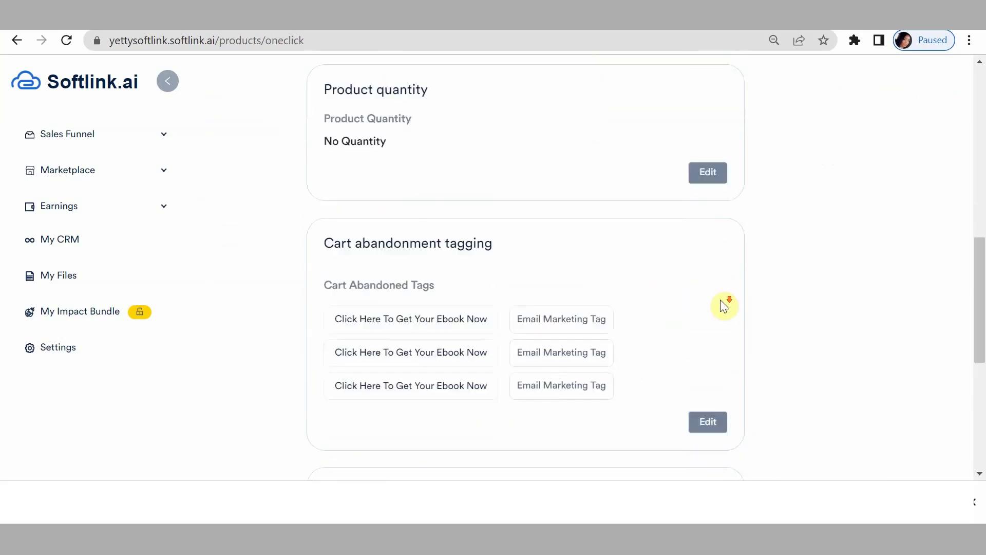
scroll(709, 304, up, 6)
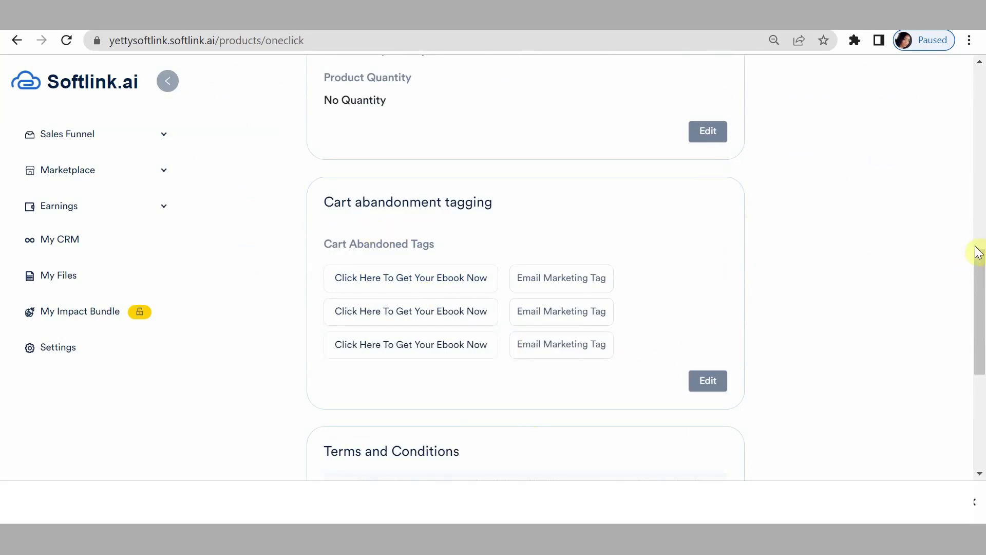
drag(979, 280, 982, 407)
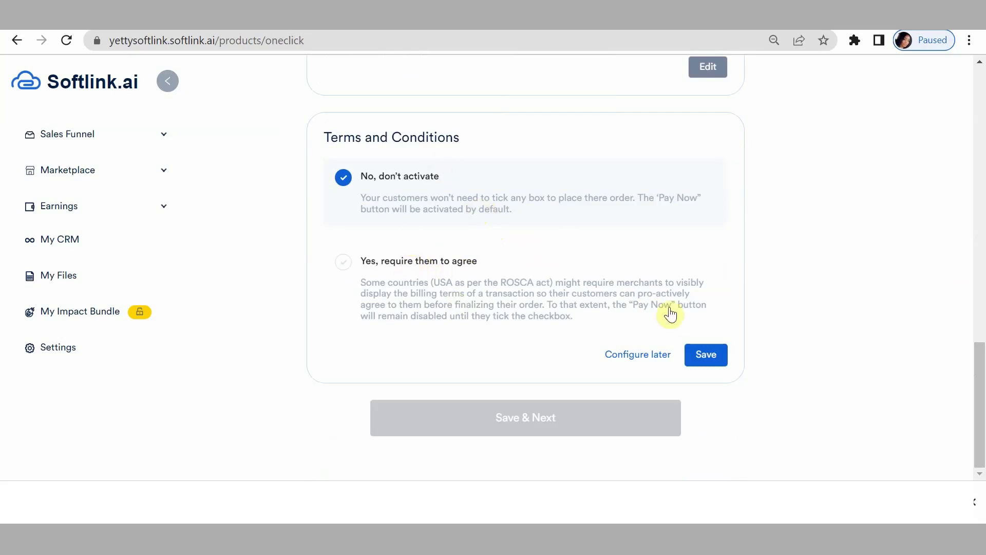
click(708, 362)
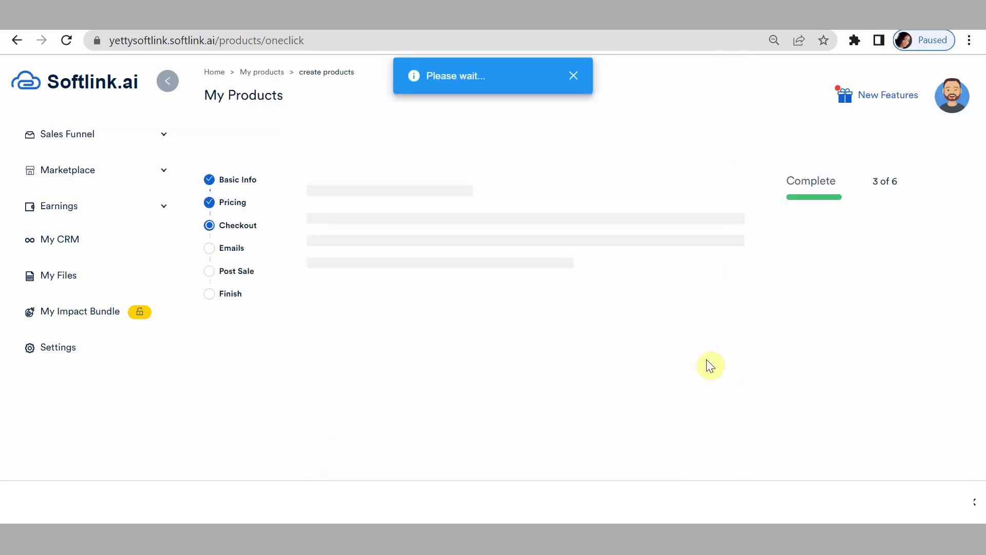
scroll(473, 329, down, 15)
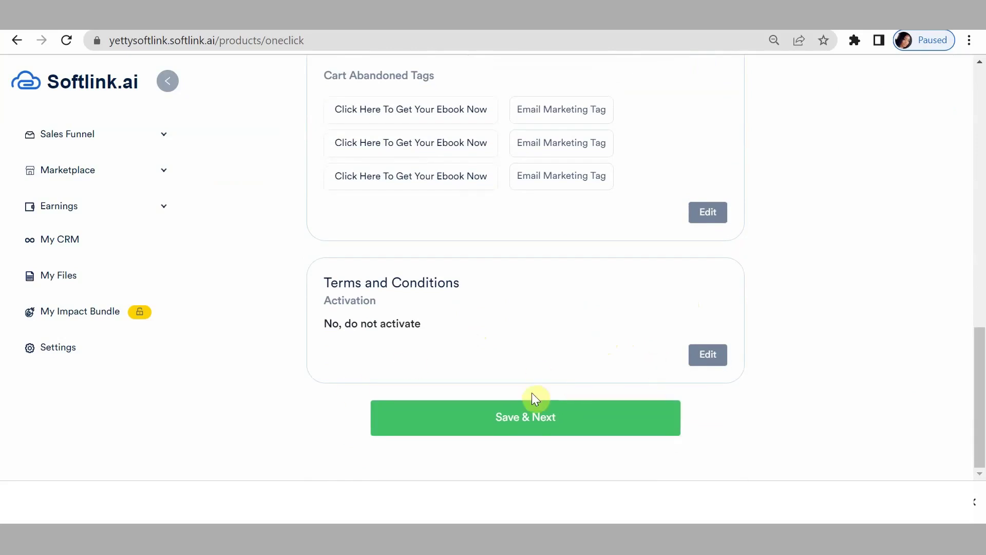
Save checkout, go to Emails, and choose 'Click Here To Get Your Ebook Now' as price point.
click(534, 416)
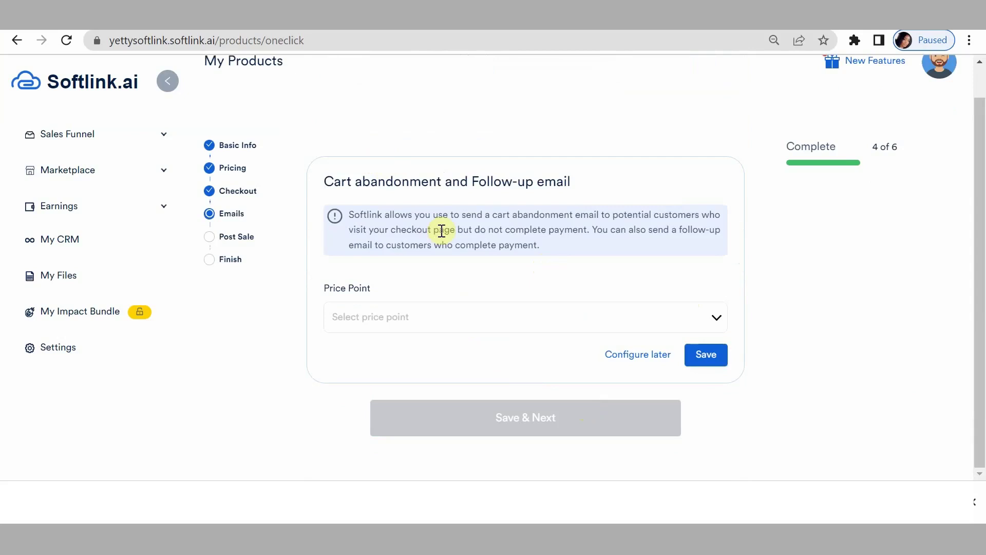
click(458, 314)
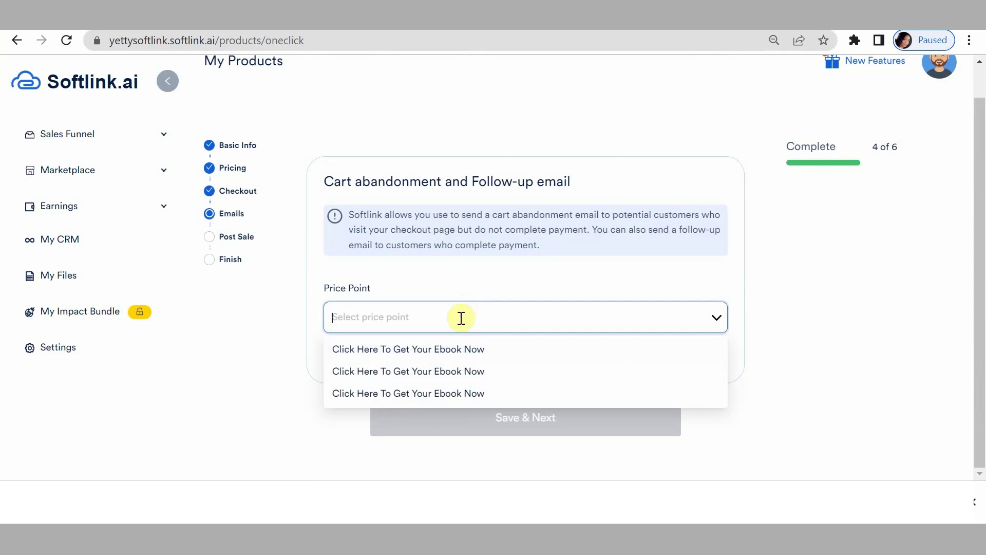
click(440, 359)
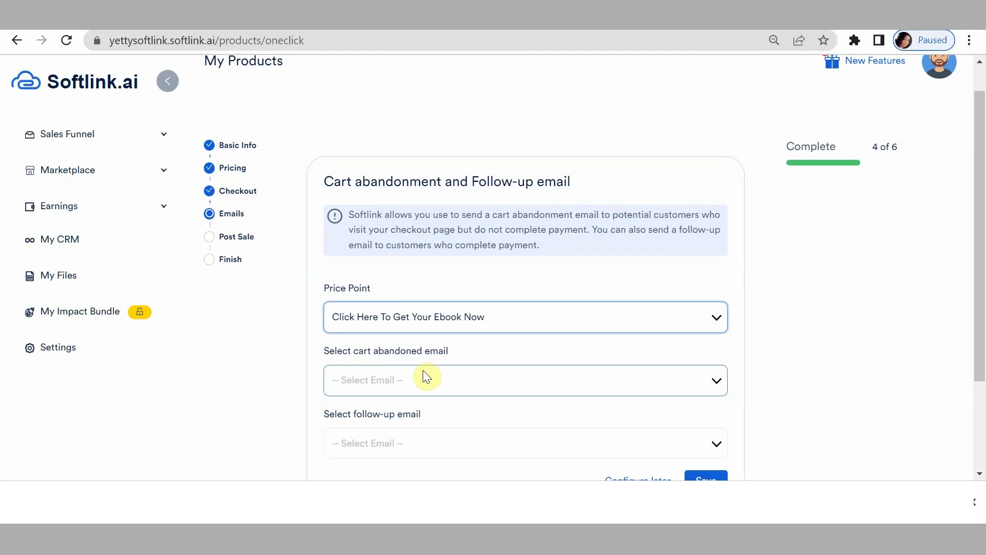
click(440, 380)
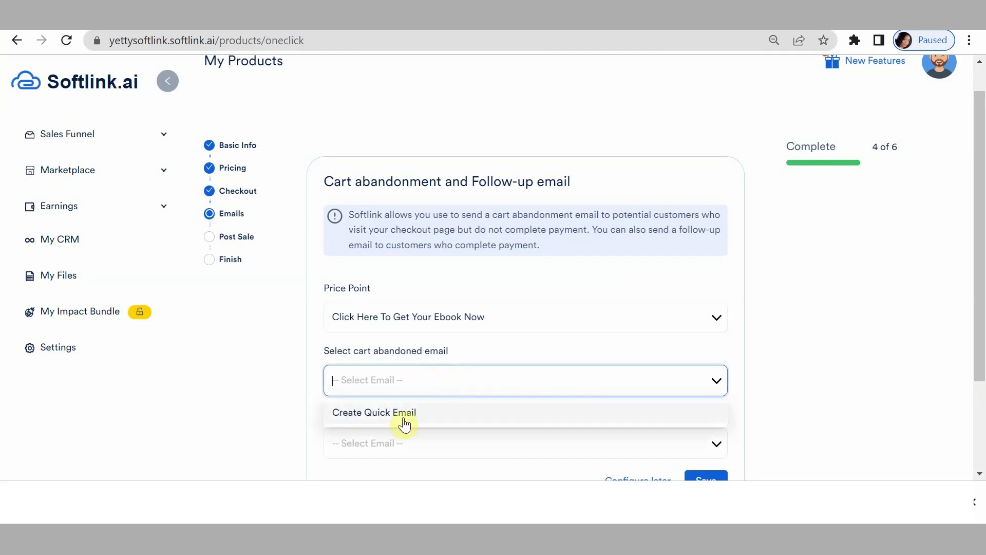
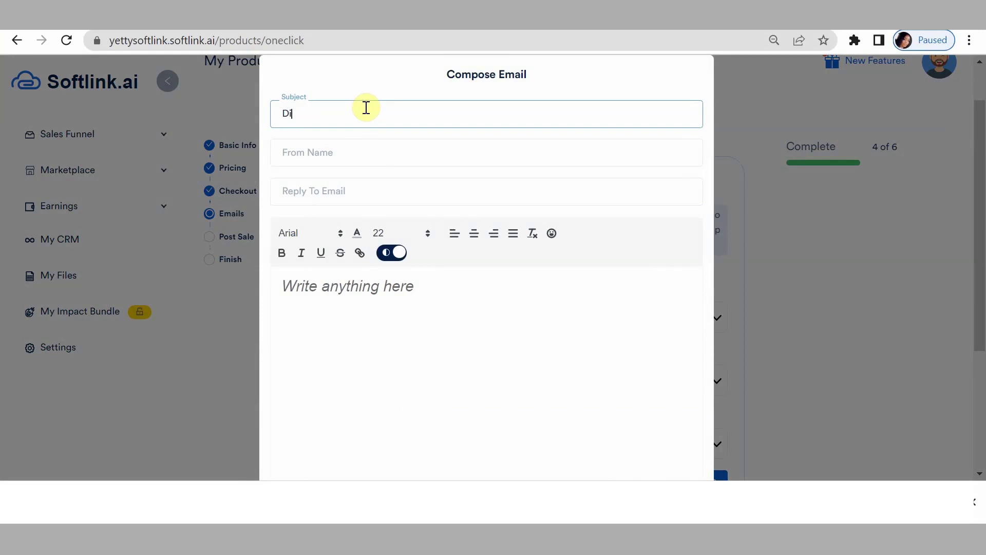
Complete the subject 'Did You Logout By Mistake' and fill in the sender name and reply-to e-mail.
text(d You Logout By Mistake)
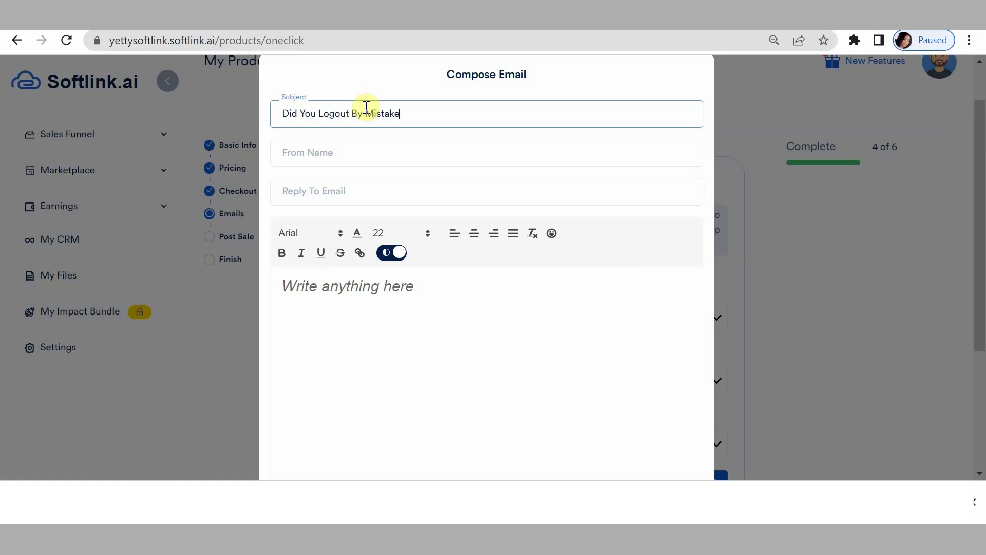
click(347, 151)
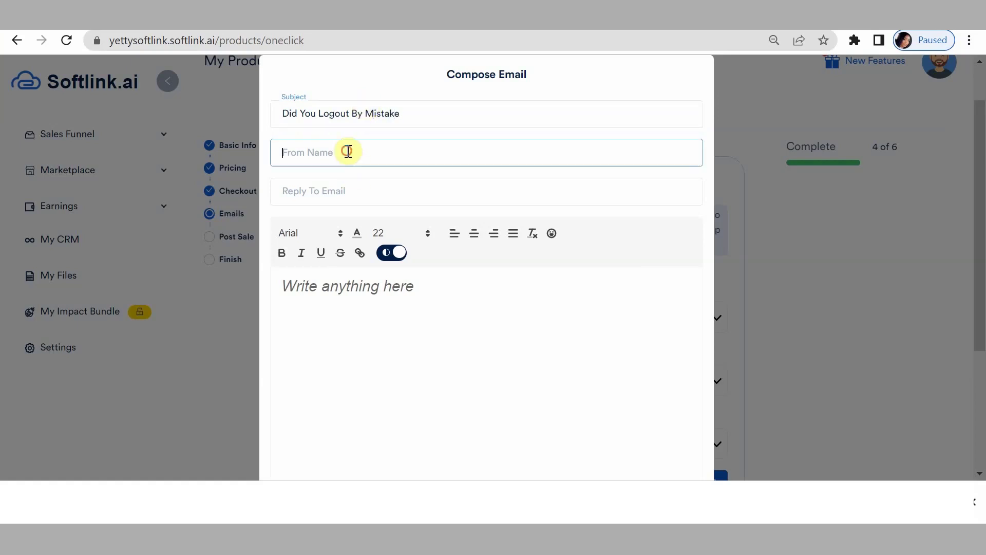
text(Yetty)
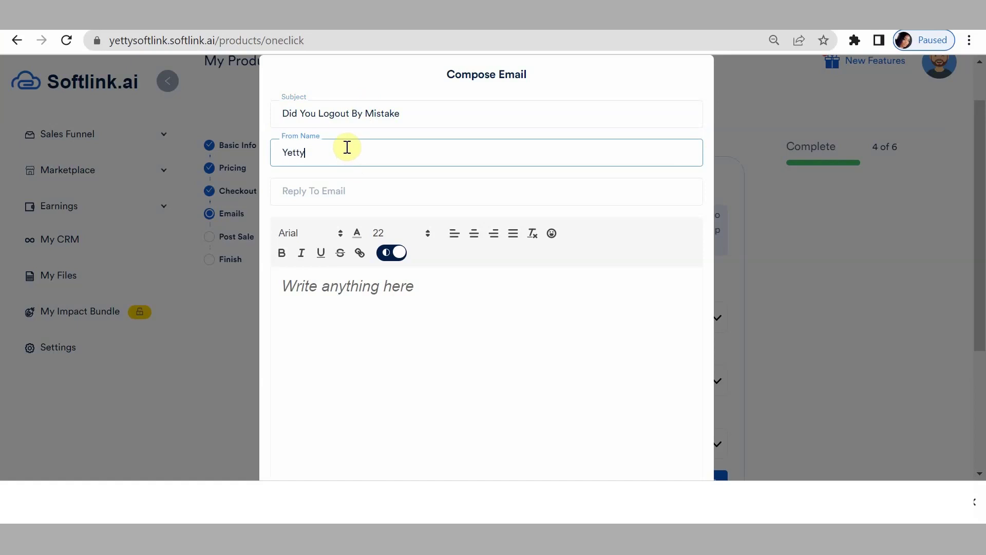
click(337, 197)
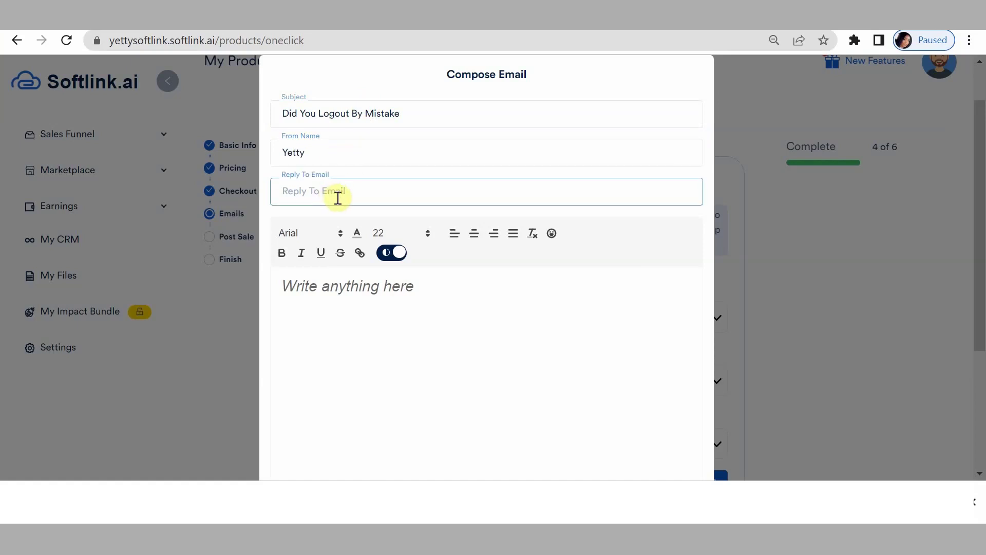
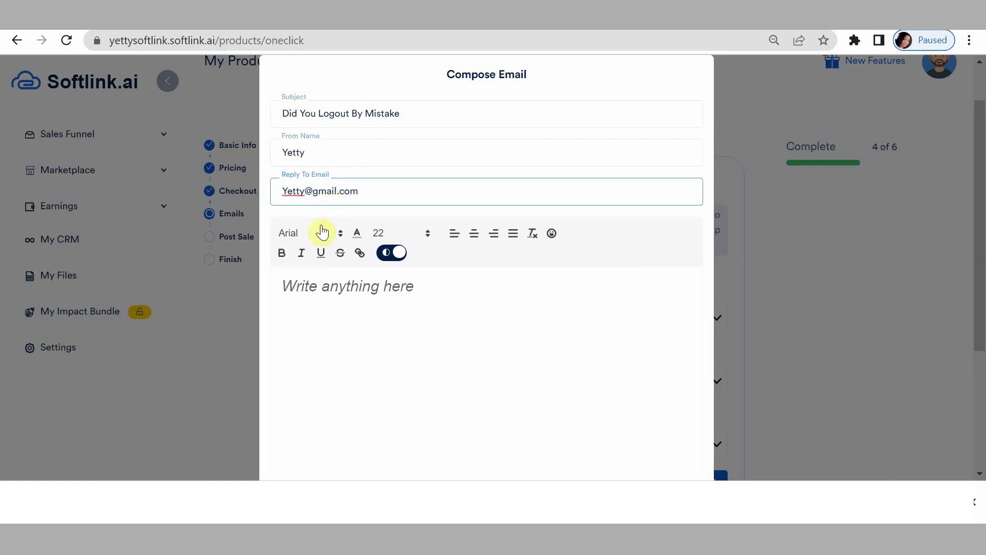
Write the body asking whether the reader logged out by mistake, accepting Grammarly's fixes.
click(308, 303)
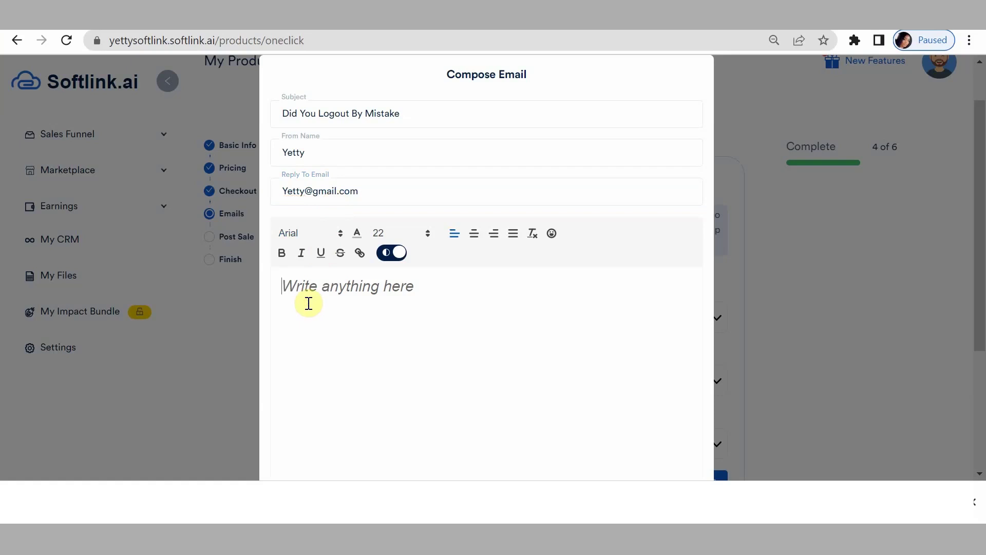
text(Hi)
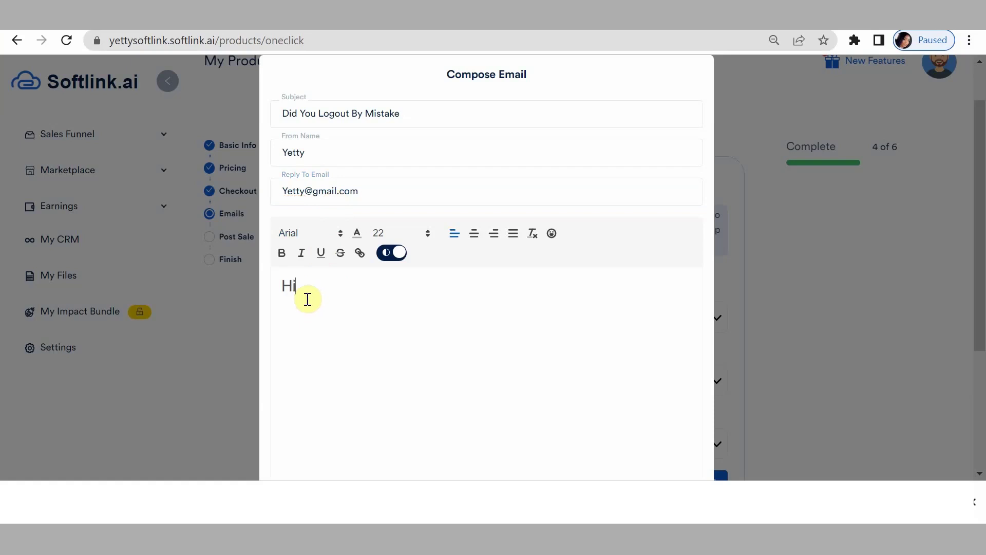
text( there, )
text(Did you pri)
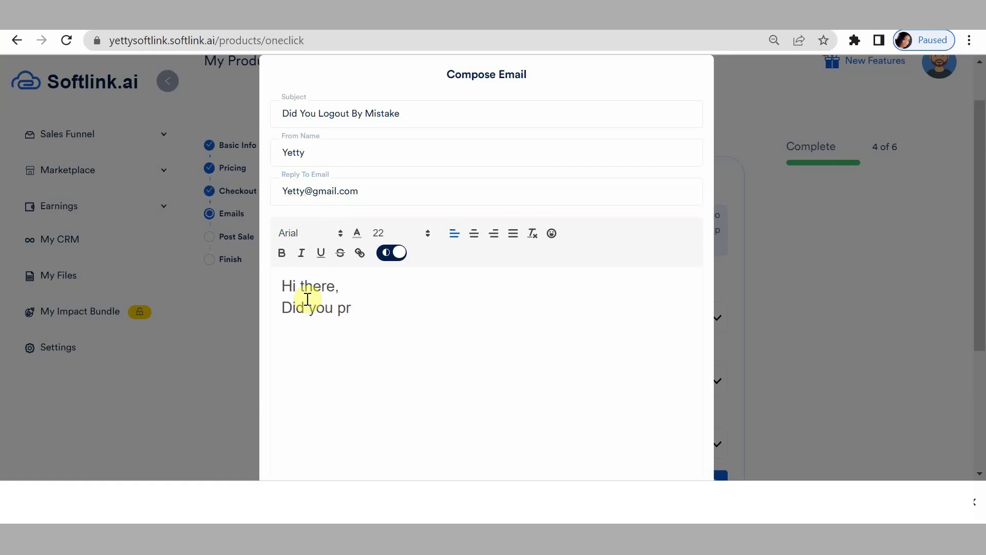
key(BackSpace)
key(BackSpace)
text(by mistake logout from the )
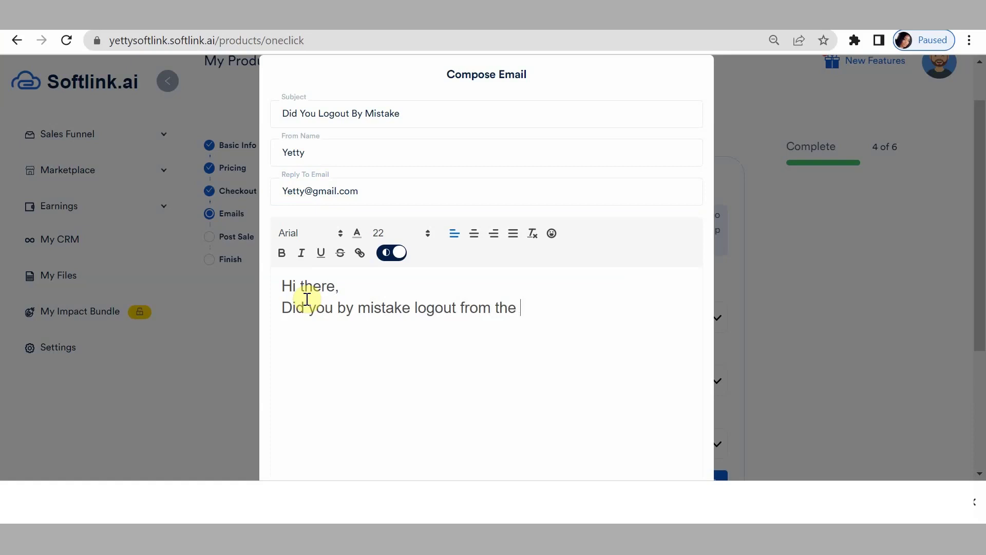
text(link. If yes, here's the link to acc)
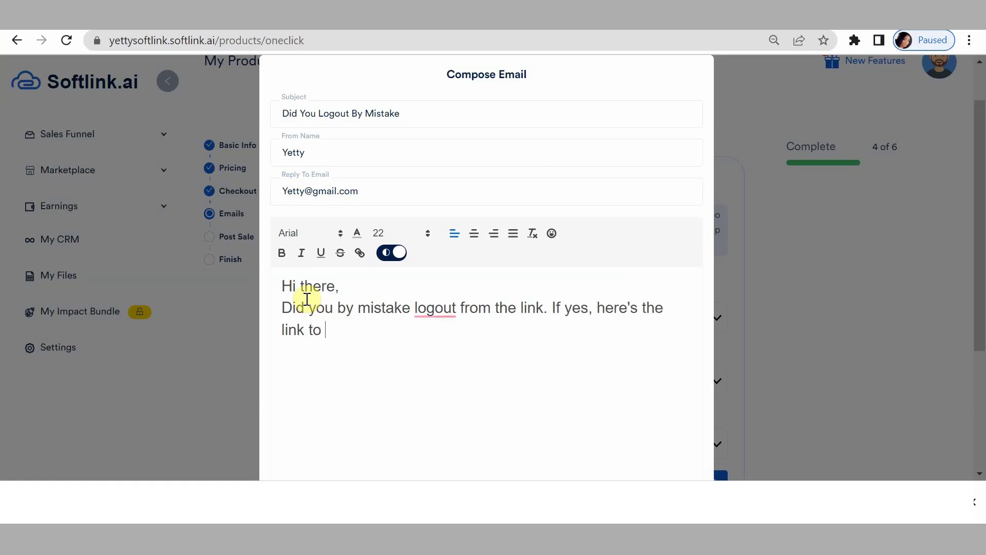
key(BackSpace)
key(BackSpace)
key(BackSpace)
text(the sak)
key(BackSpace)
text(les funnel)
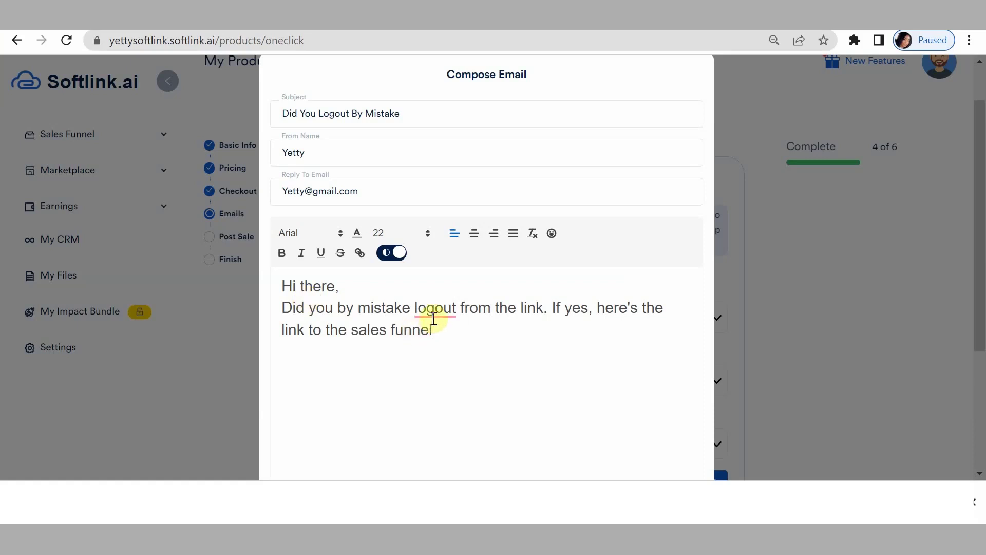
mouse_move(436, 309)
click(434, 345)
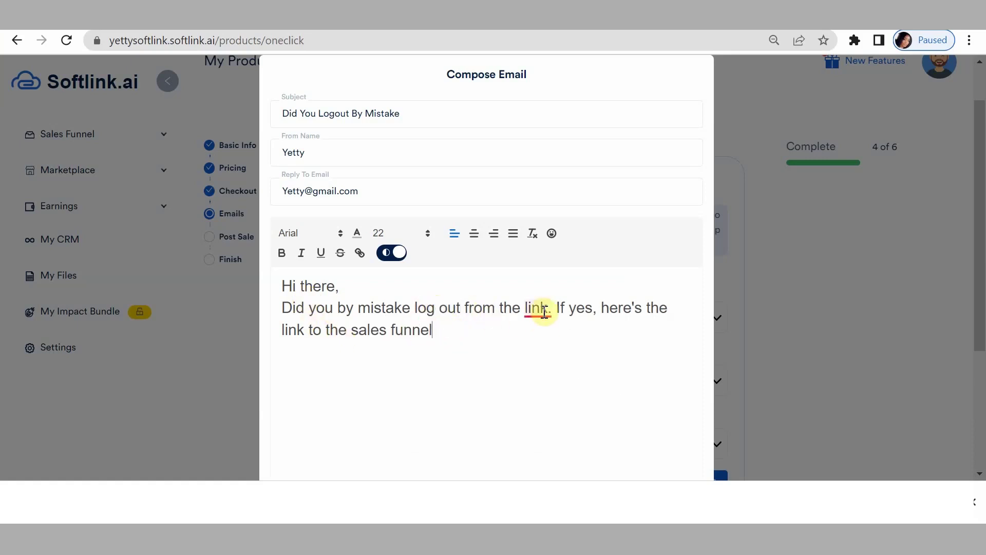
mouse_move(539, 311)
click(542, 343)
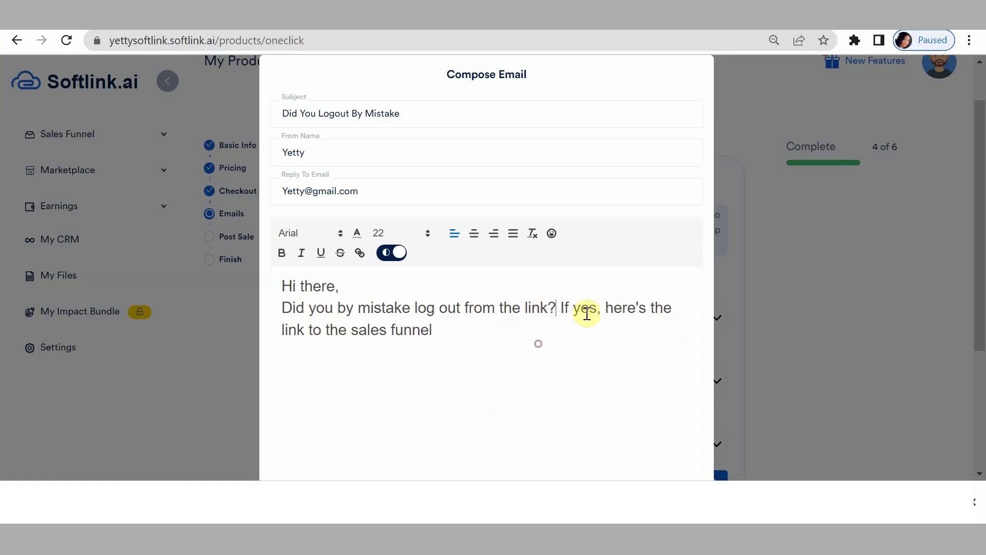
Append the softlink.cc/emailmarketing sales-funnel link to the body and save the email.
click(457, 335)
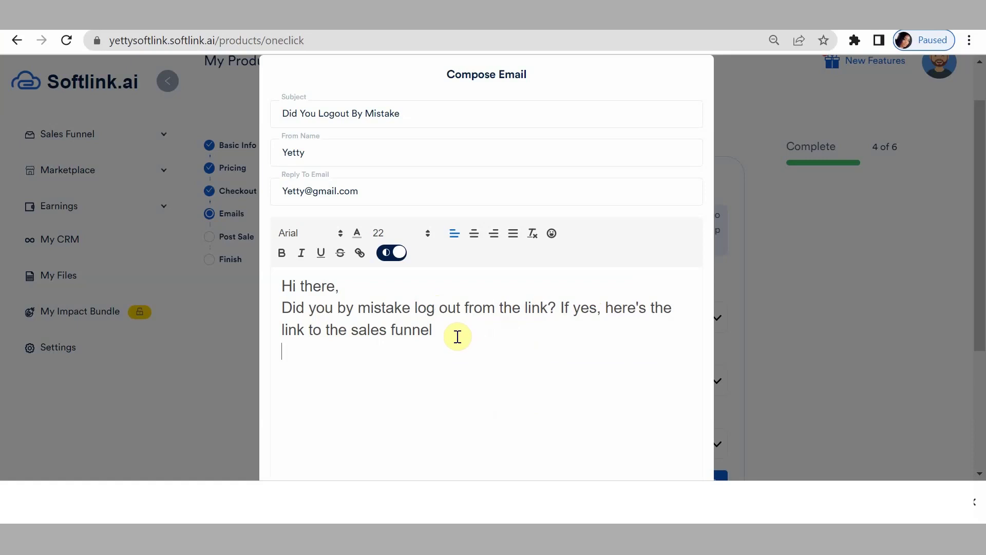
text(yetty)
text(.softlink.)
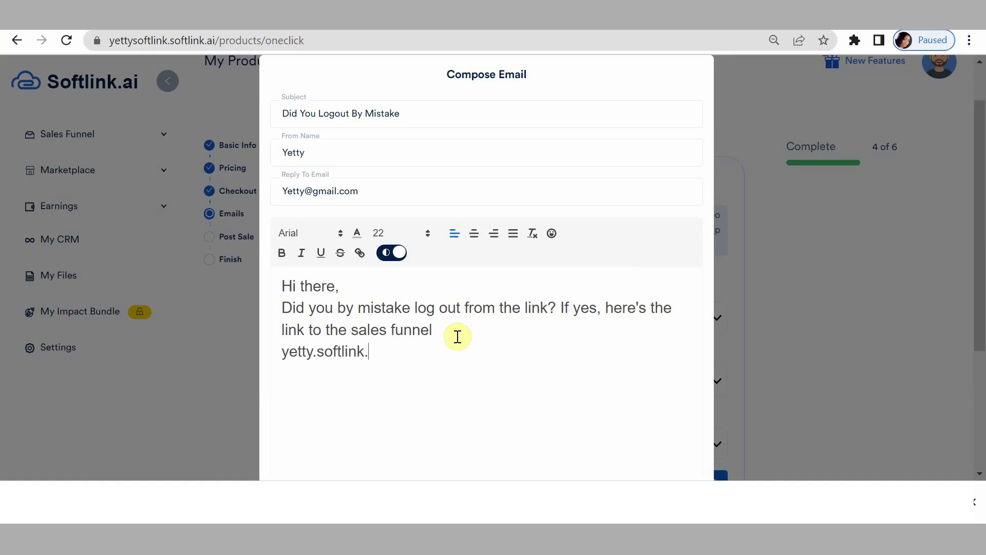
text(cc/ema)
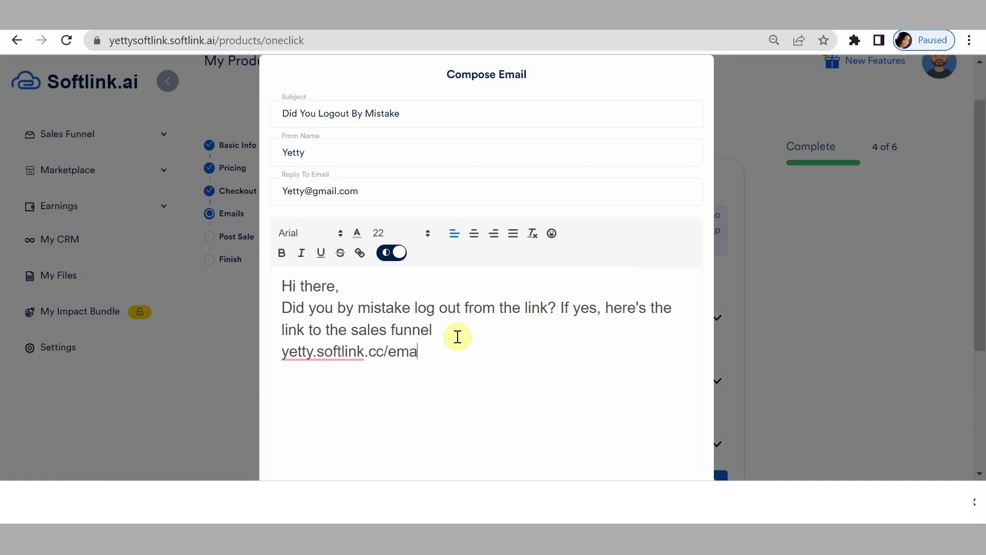
text(ilmarke)
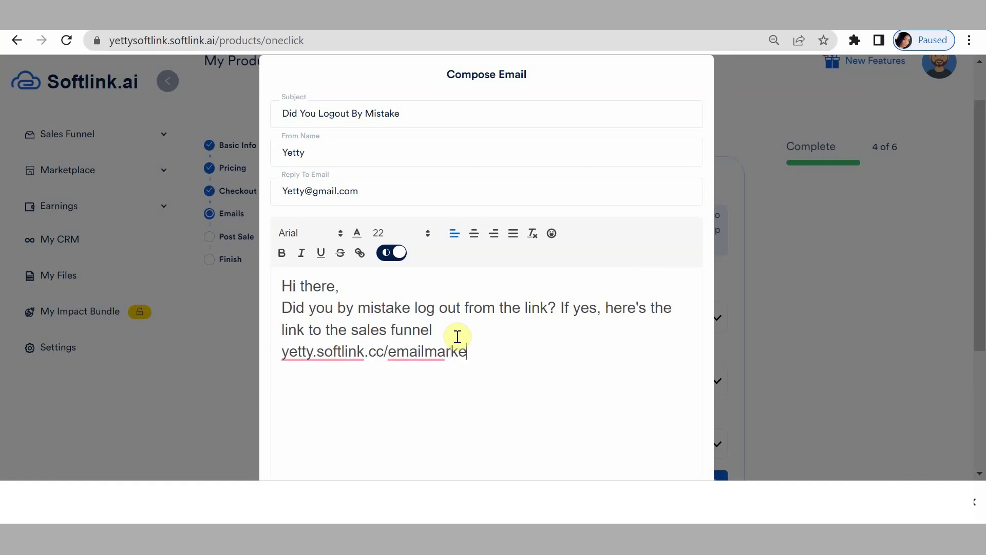
text(ting)
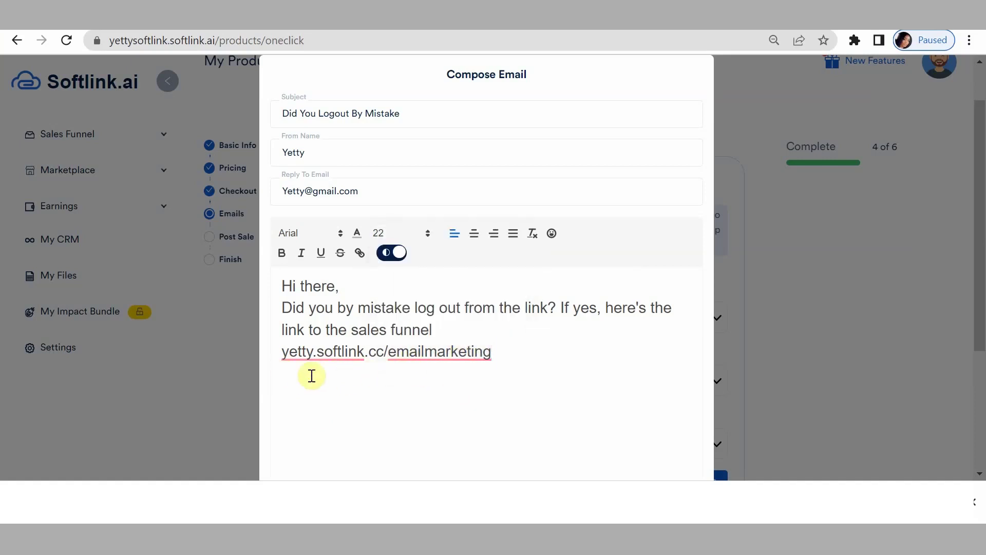
scroll(408, 310, down, 4)
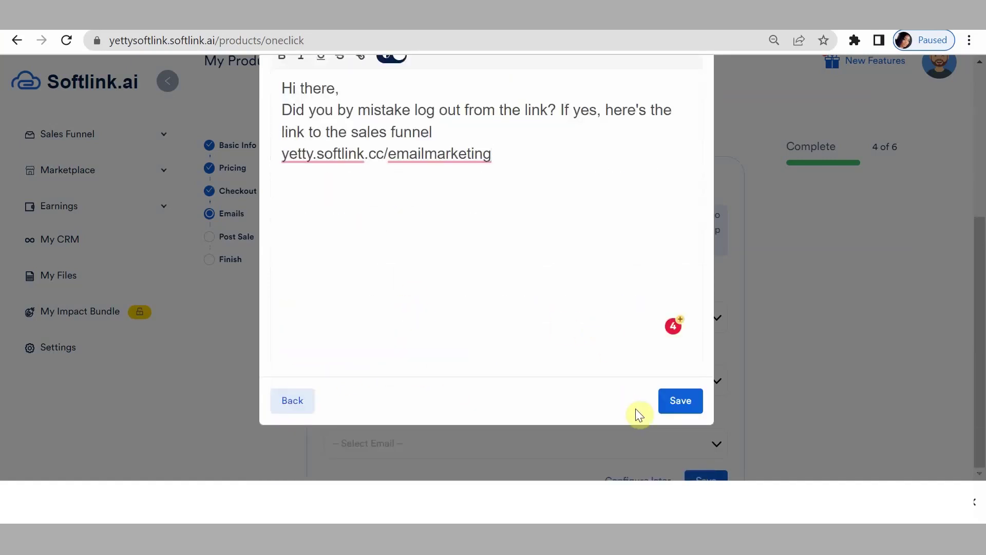
click(674, 413)
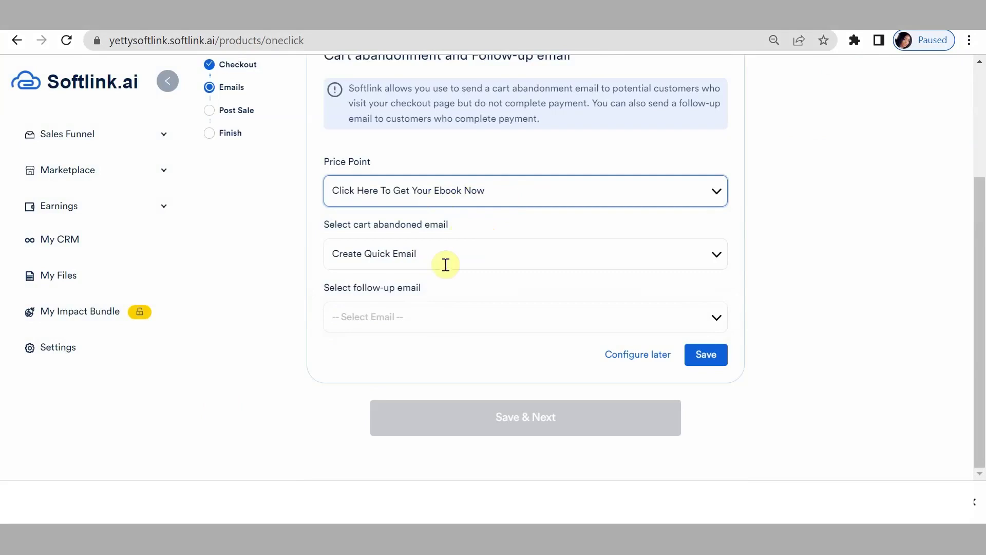
Choose Did You Logout By Mistake as cart-abandoned email and create a new quick follow-up email.
click(445, 265)
click(381, 309)
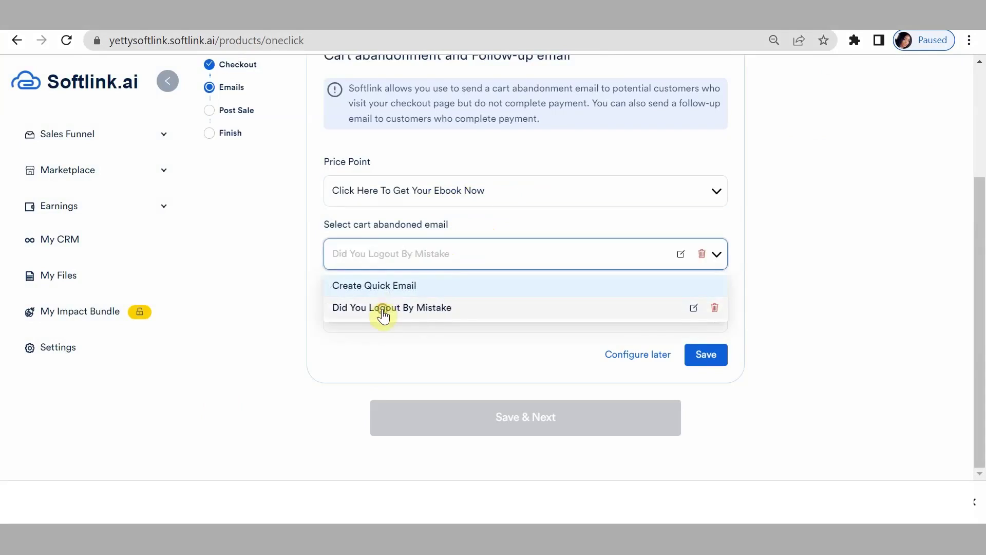
click(446, 324)
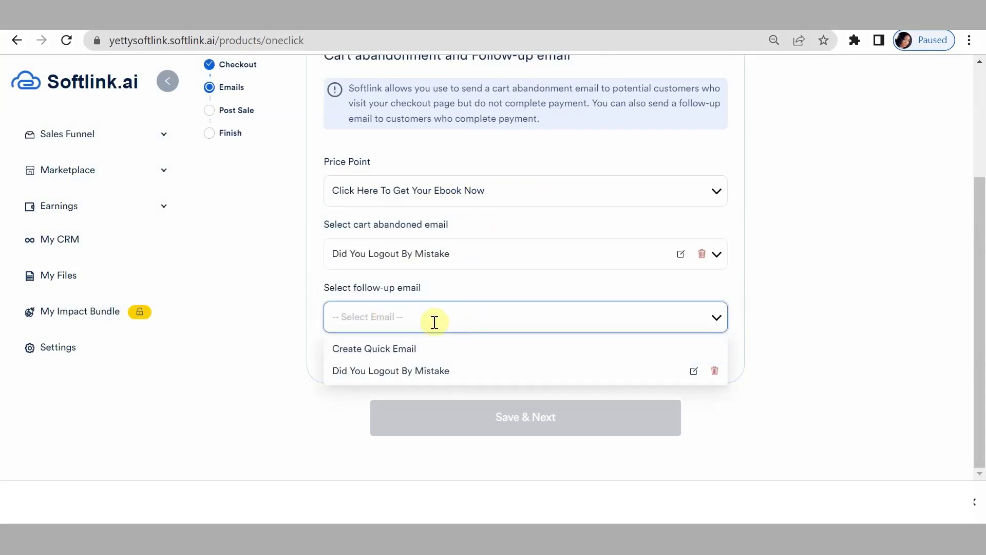
click(381, 350)
click(302, 116)
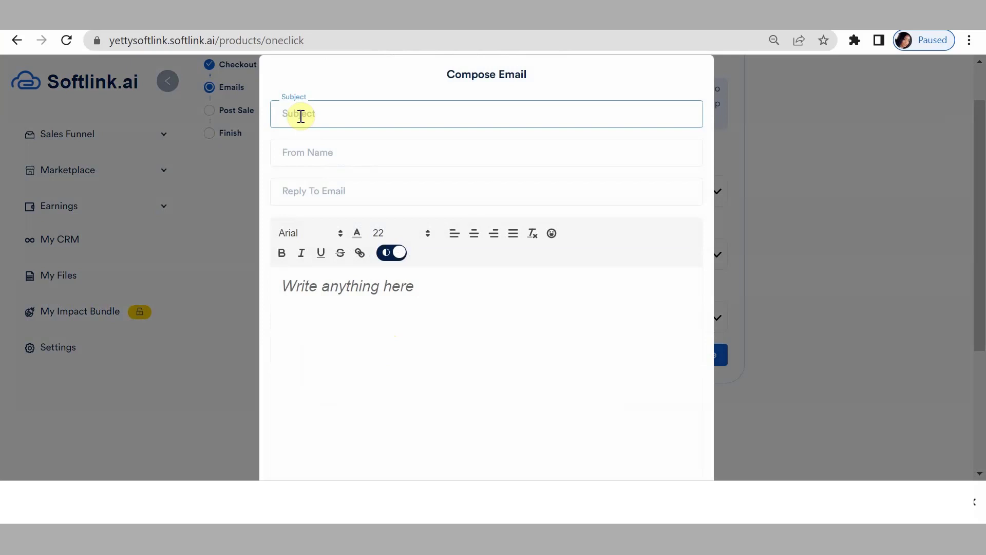
Enter the subject CONGRATULATION!!! along with the sender name and reply-to e-mail.
text(Q)
text(ONGRATU)
text(LATION)
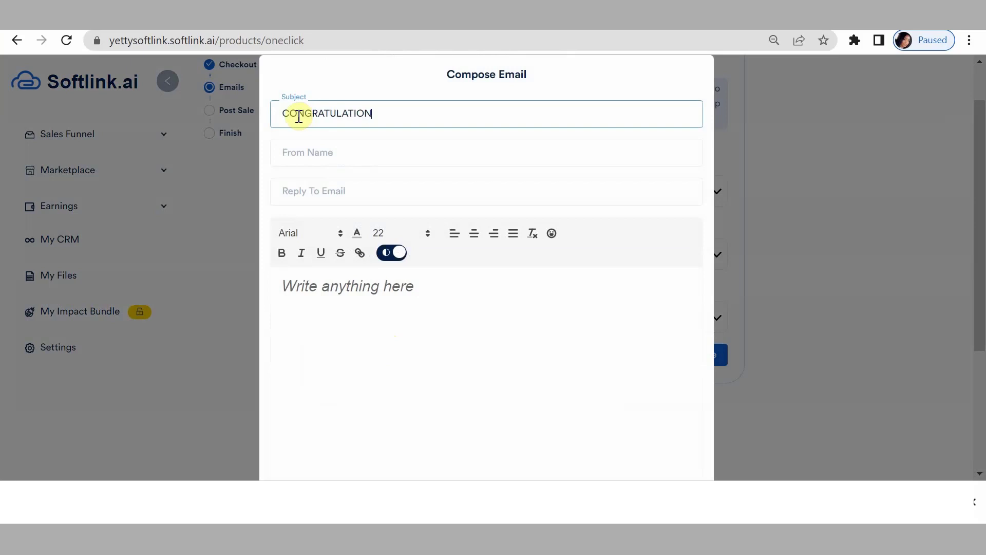
text(!!!)
click(305, 148)
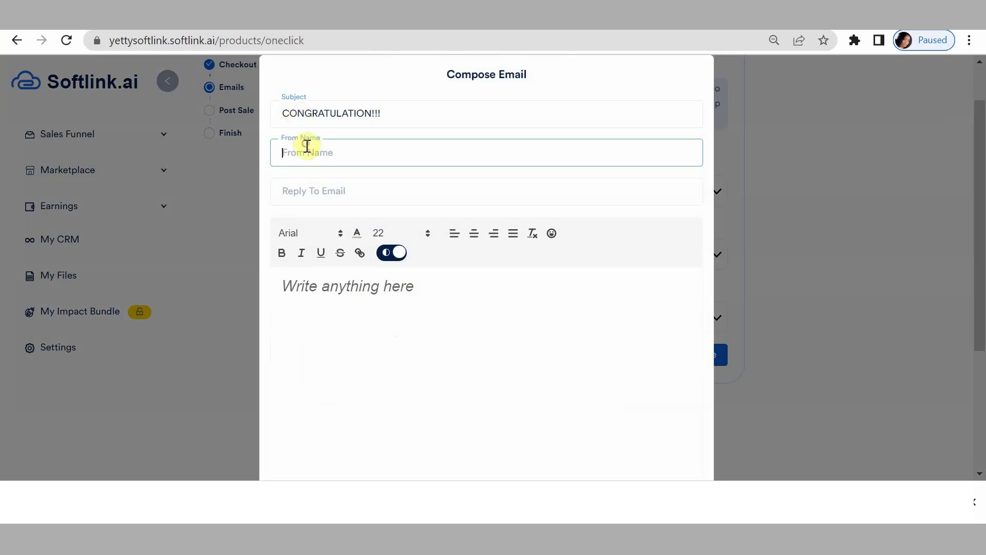
text(yETT)
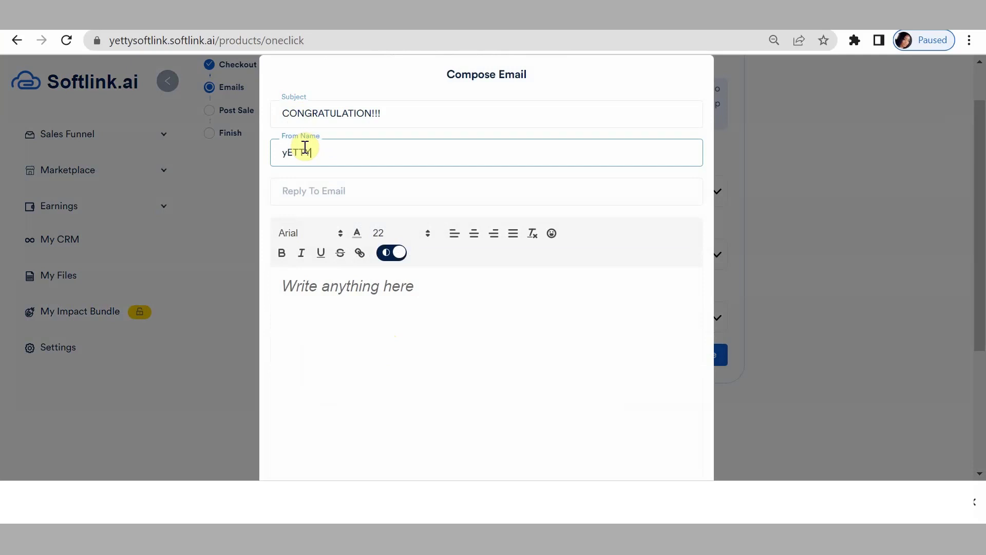
text(Y)
key(BackSpace)
key(BackSpace)
key(BackSpace)
key(BackSpace)
key(BackSpace)
text(E)
key(BackSpace)
text(Yetty)
click(335, 199)
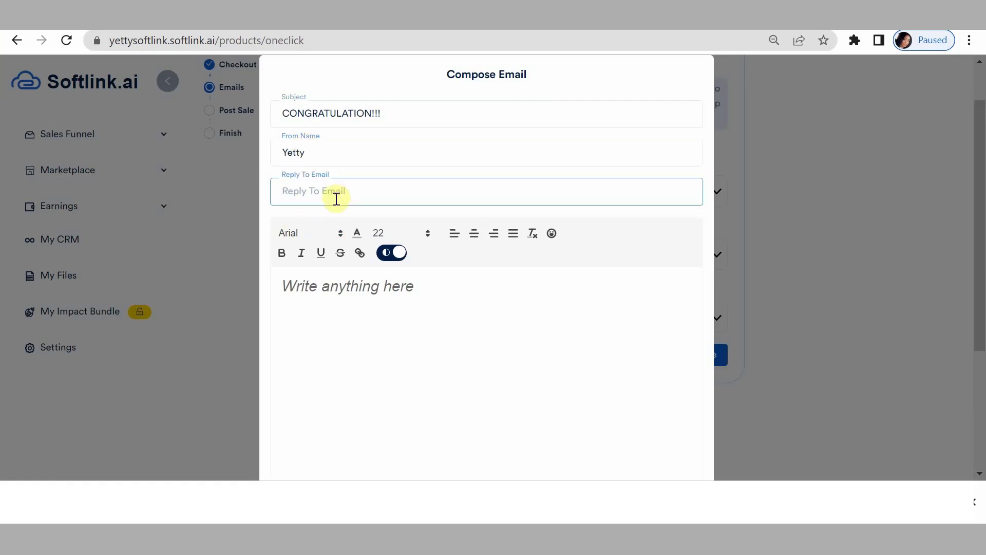
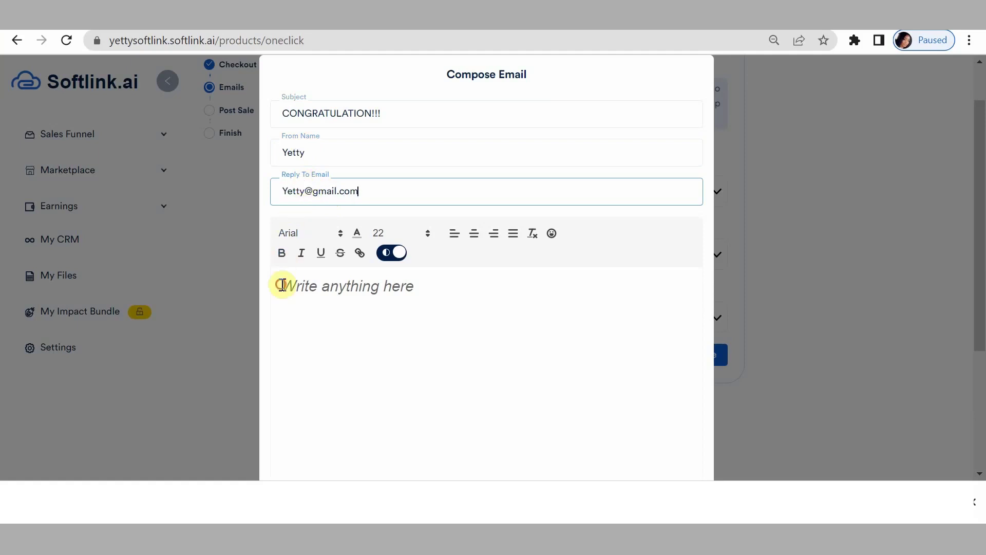
Type the four-line body congratulating the buyer on acquiring the email-marketing ebook.
click(282, 285)
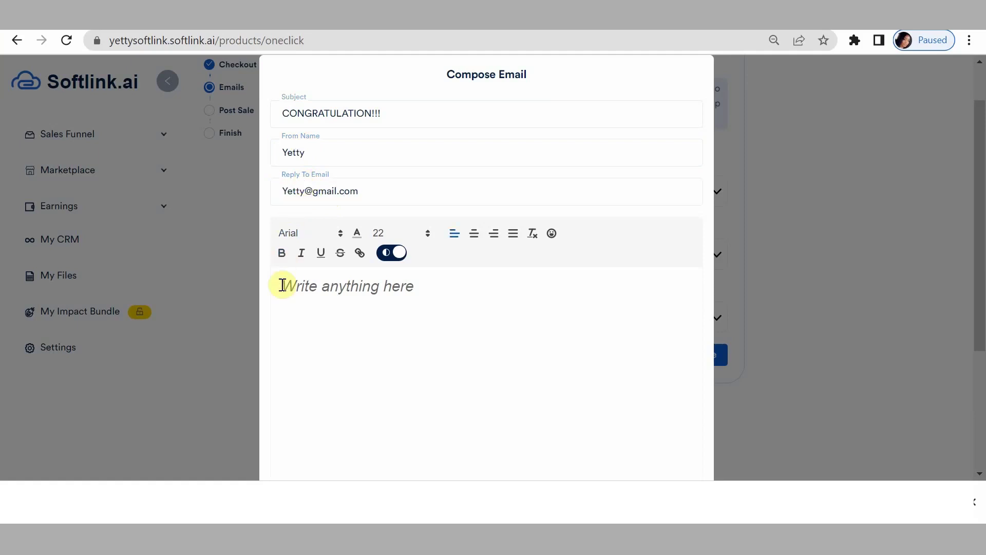
text(Hi)
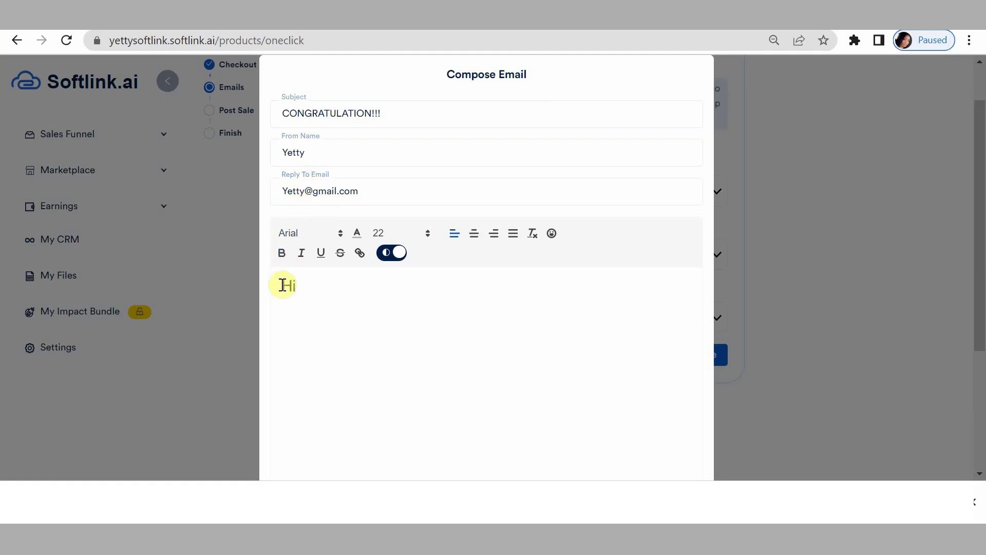
text( there,)
key(Return)
text(You have made )
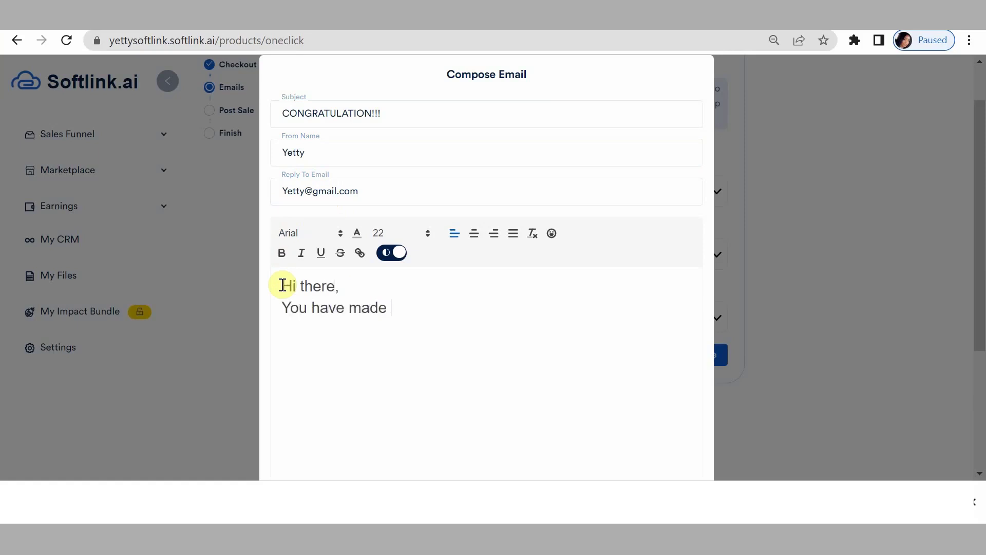
text(the right decision )
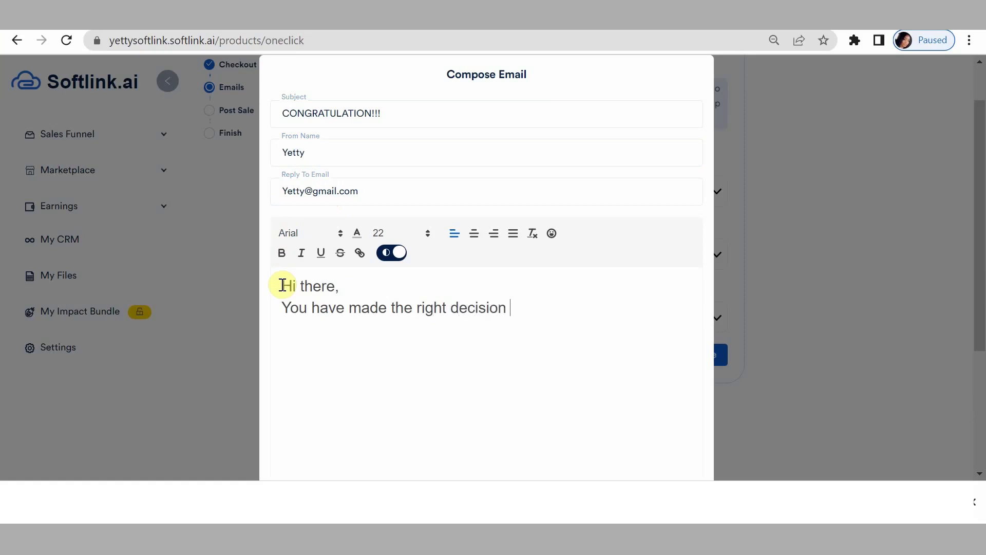
text(in acquiring this ebook.)
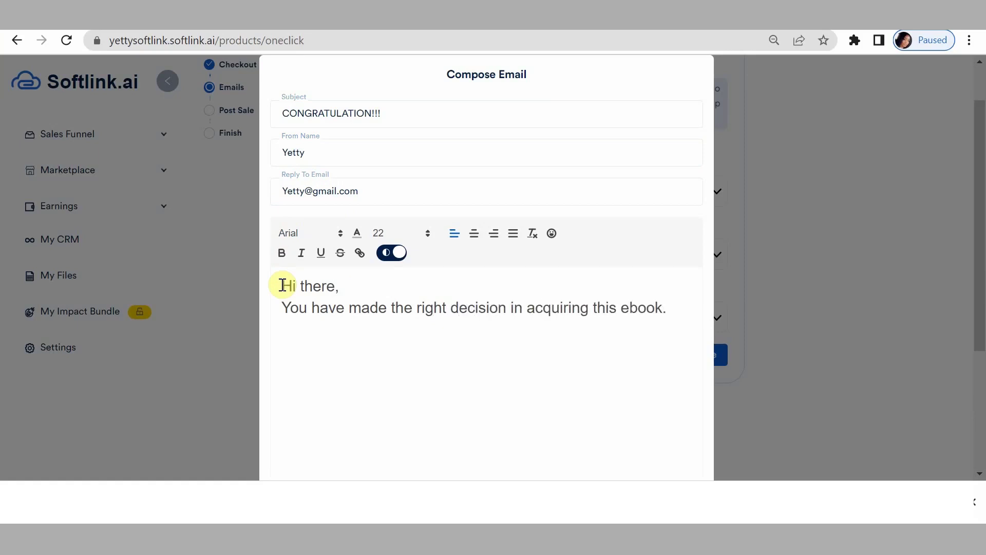
key(Return)
text(Watch as your email marketing knowledge )
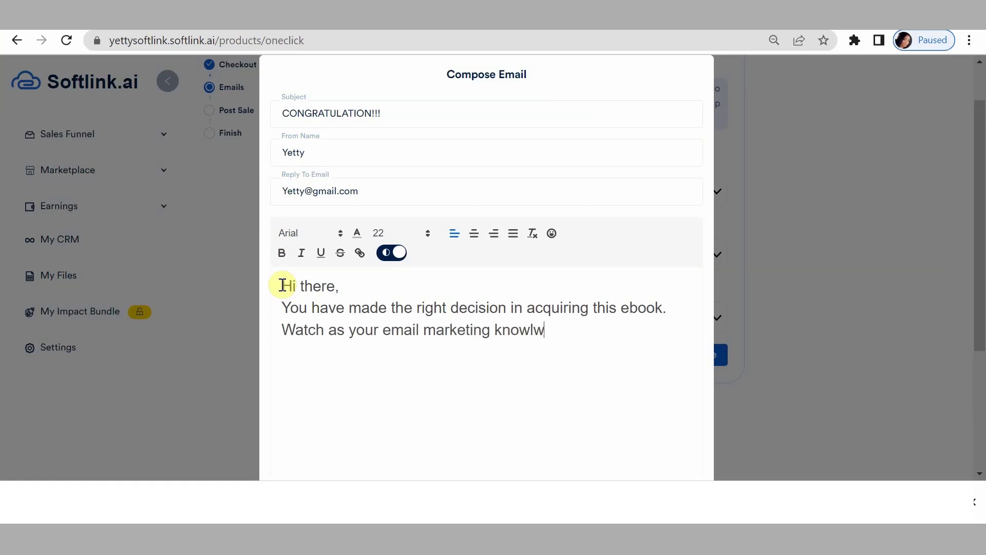
text(sky rocke)
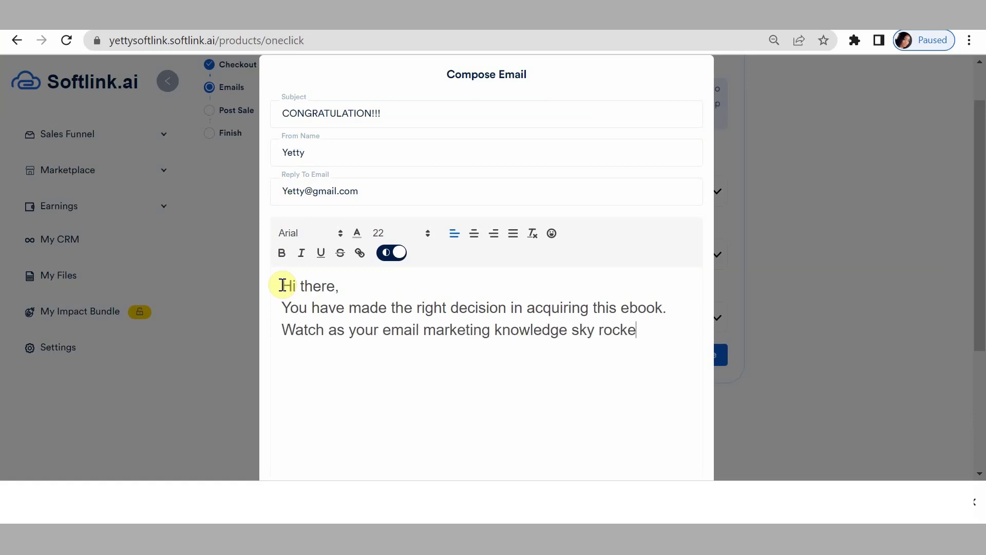
text(t to the next le)
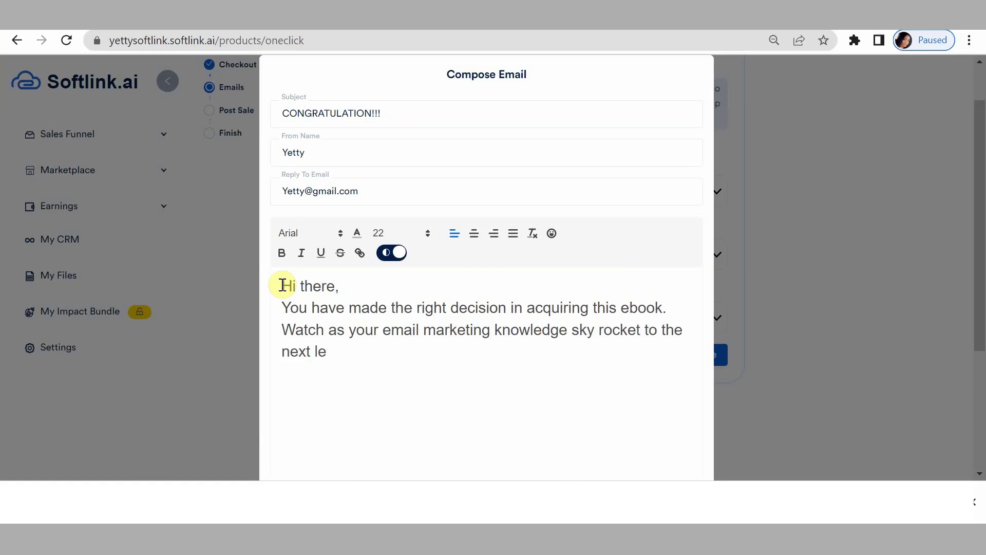
text(vel.)
key(Return)
text(Watch out for mor)
key(BackSpace)
key(BackSpace)
key(BackSpace)
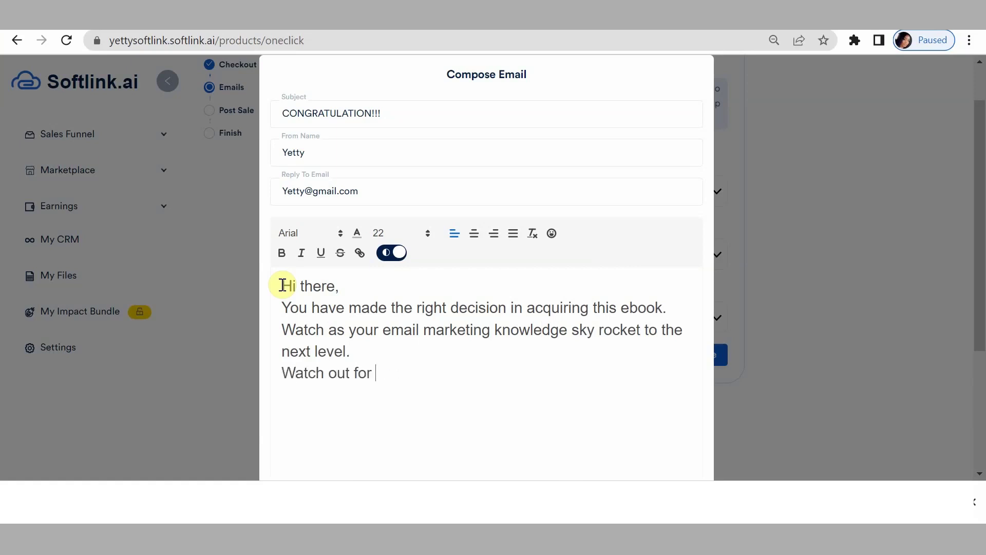
text(e)
key(BackSpace)
text(our emails for more.)
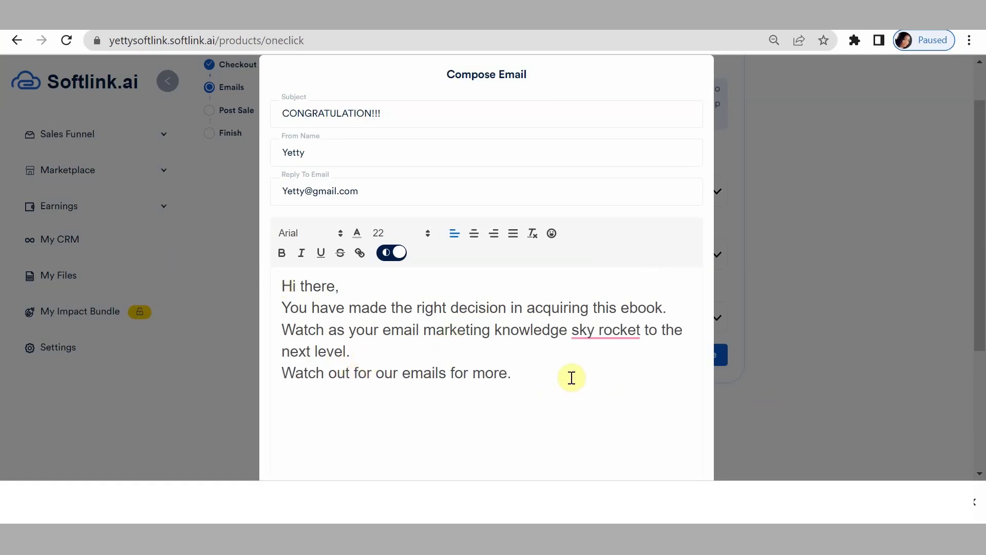
Accept Grammarly's suggestion changing 'sky rocket' to 'skyrocket'.
scroll(570, 378, down, 2)
click(618, 255)
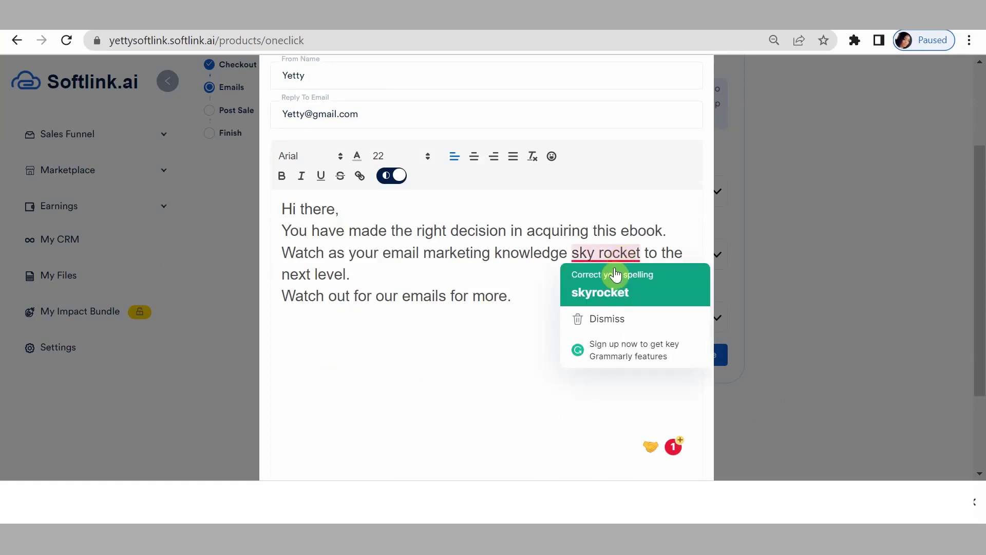
click(609, 292)
scroll(603, 369, down, 3)
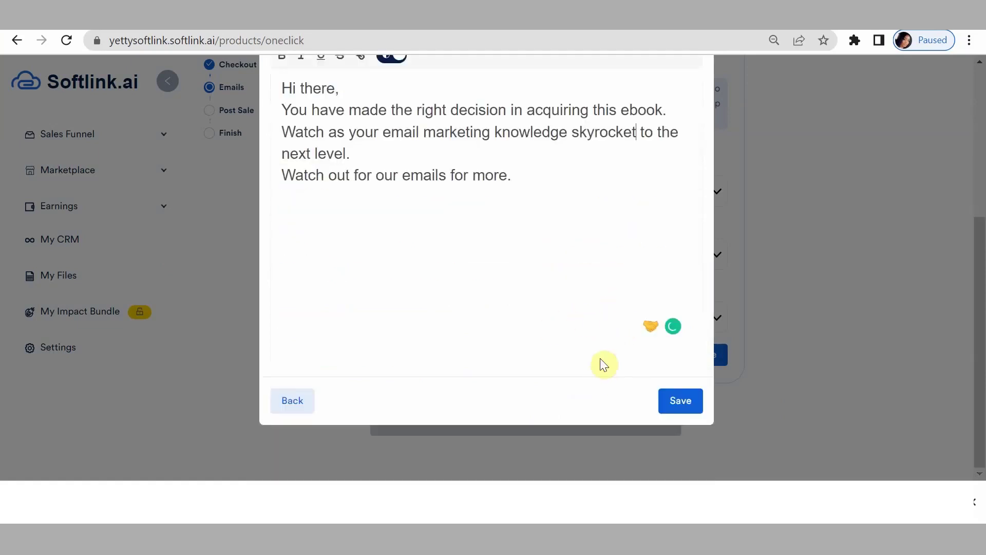
Save the CONGRATULATION!!! email, select it as the follow-up email, and save the settings.
click(678, 408)
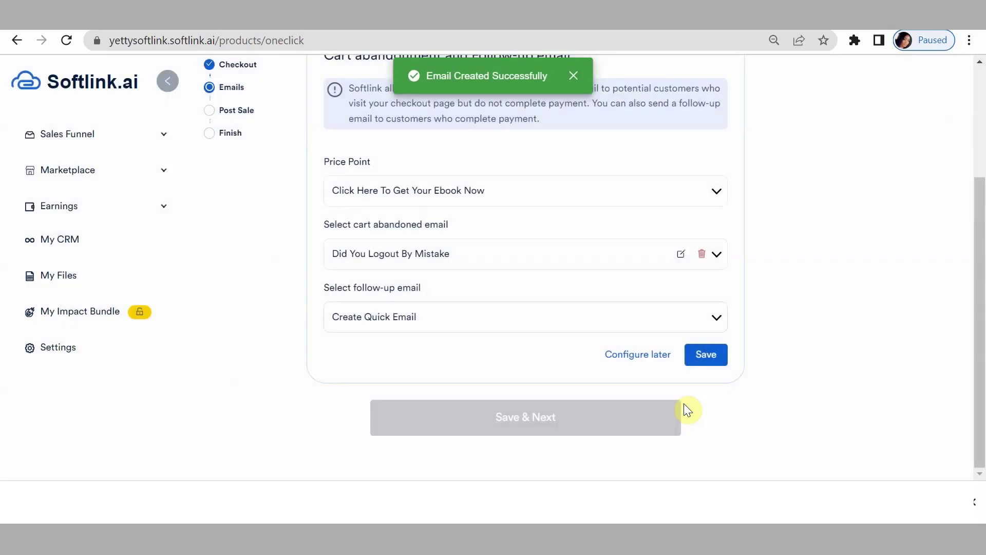
click(414, 331)
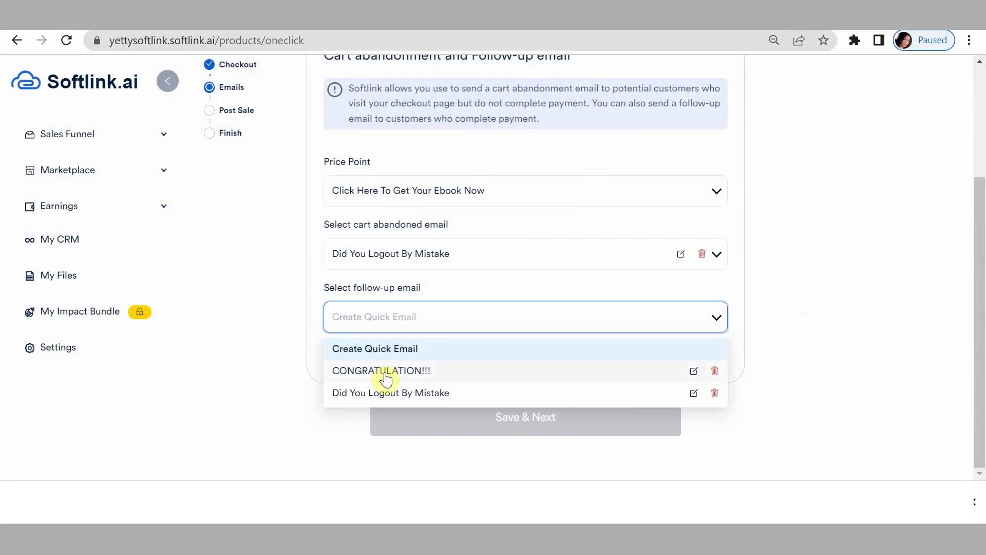
click(386, 372)
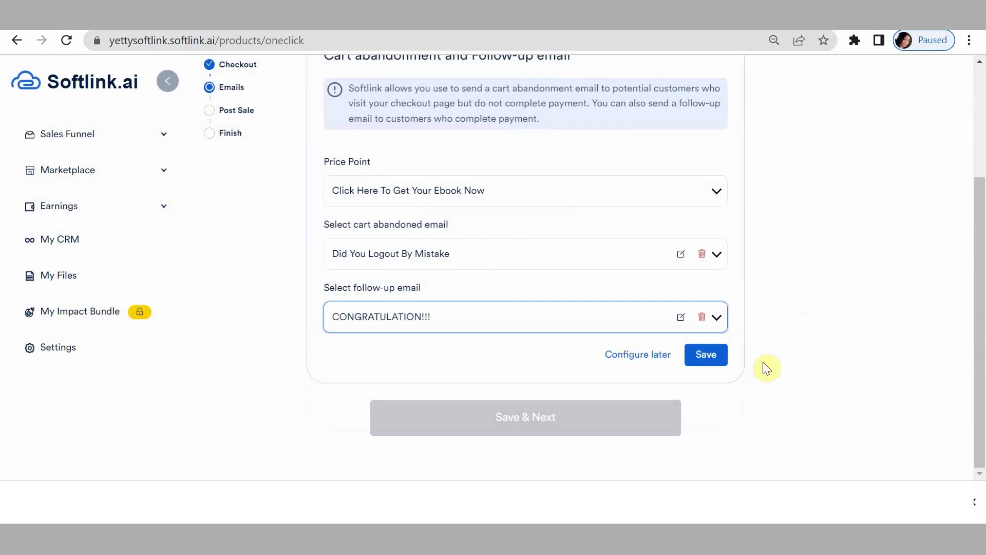
click(711, 357)
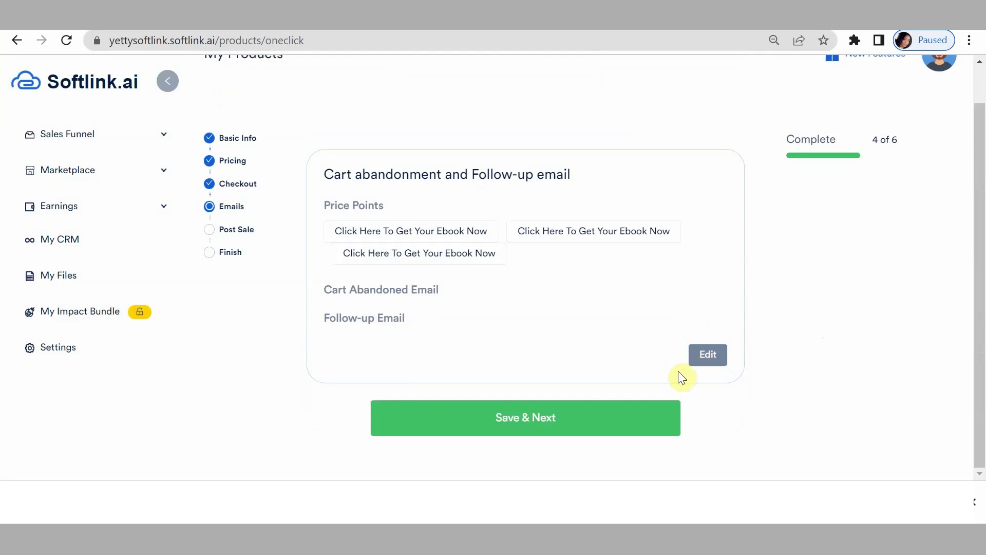
For the second price point, pair Did You Logout By Mistake with CONGRATULATION!!! and save.
click(709, 355)
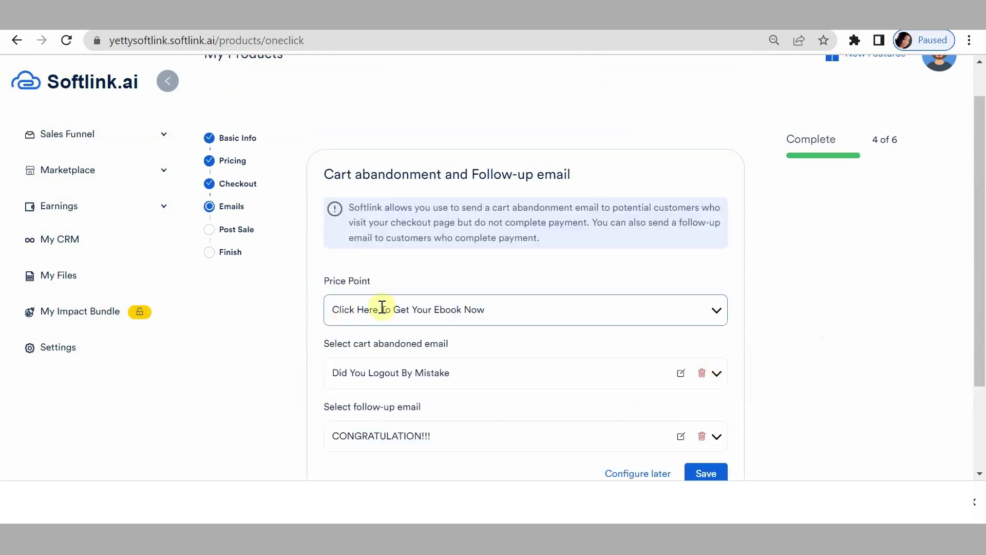
click(522, 312)
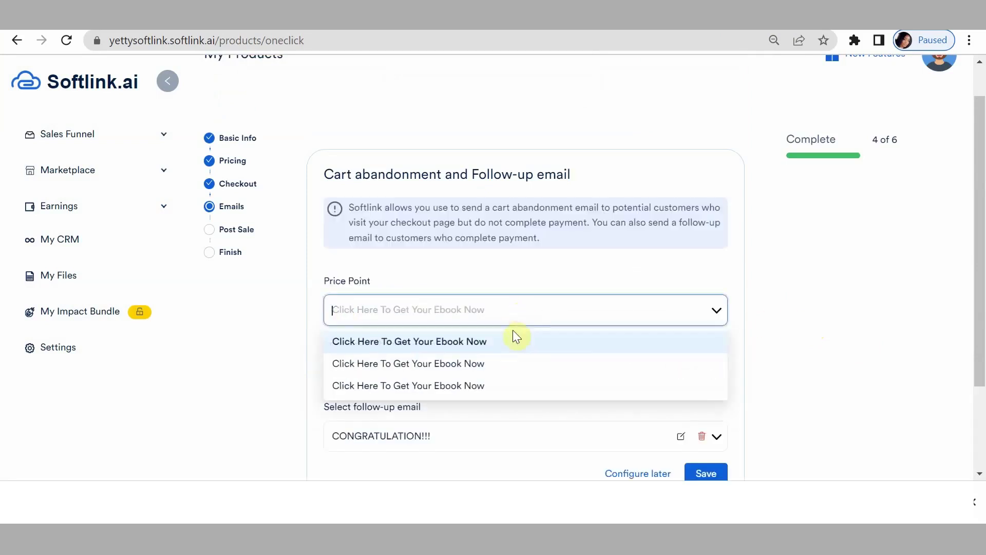
click(468, 363)
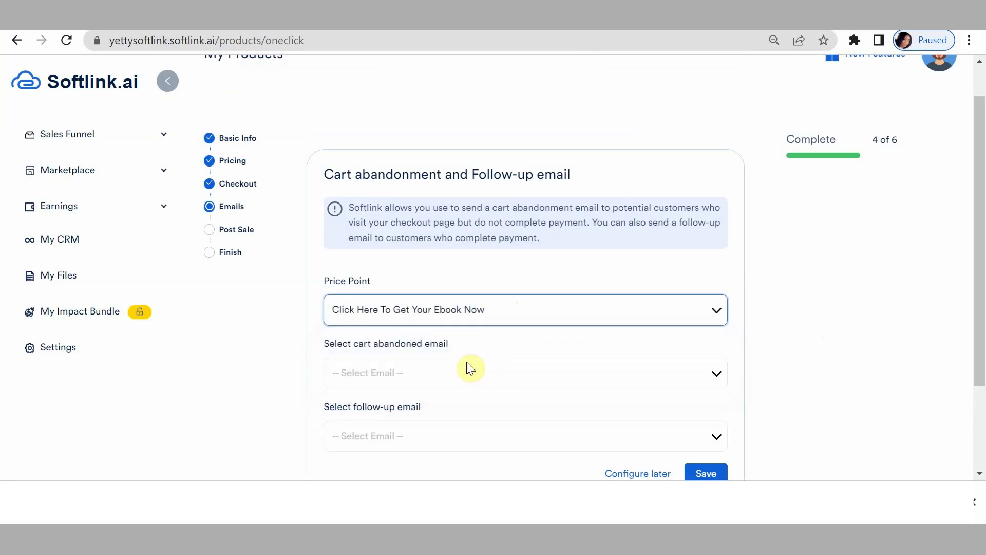
click(459, 368)
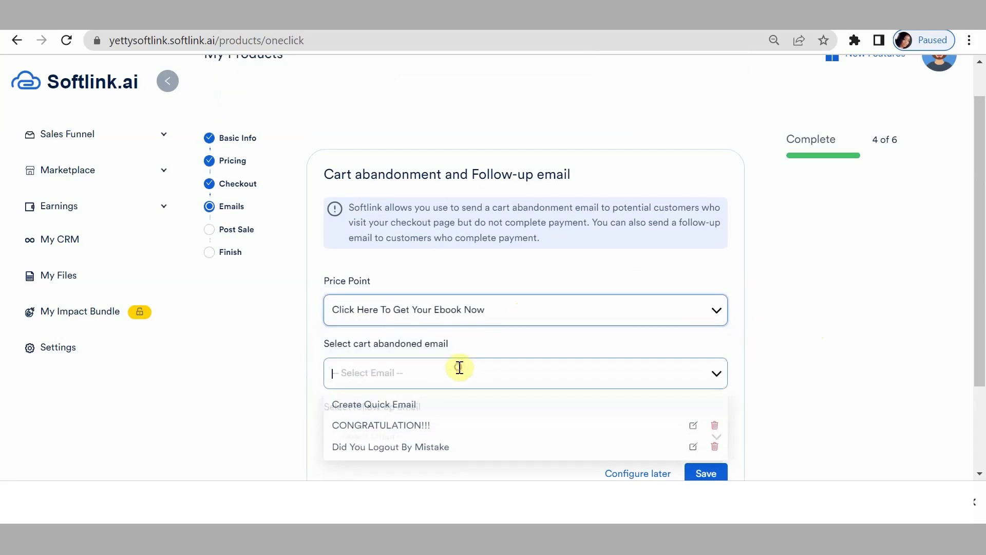
click(417, 450)
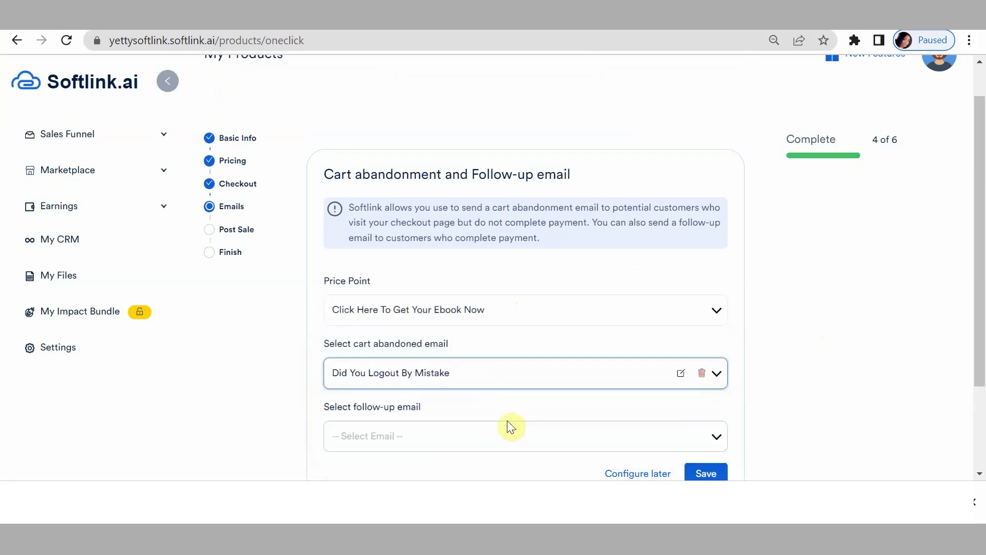
click(432, 435)
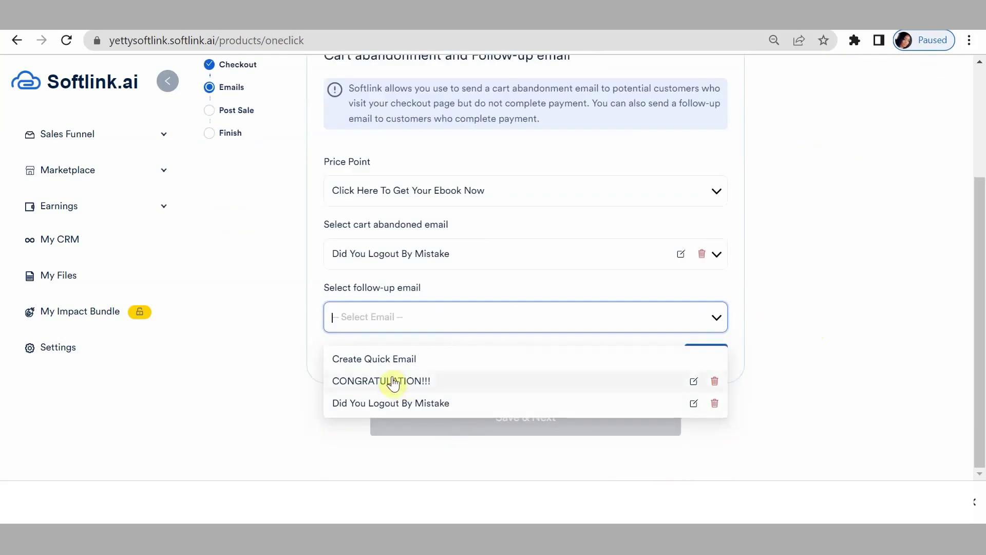
click(399, 378)
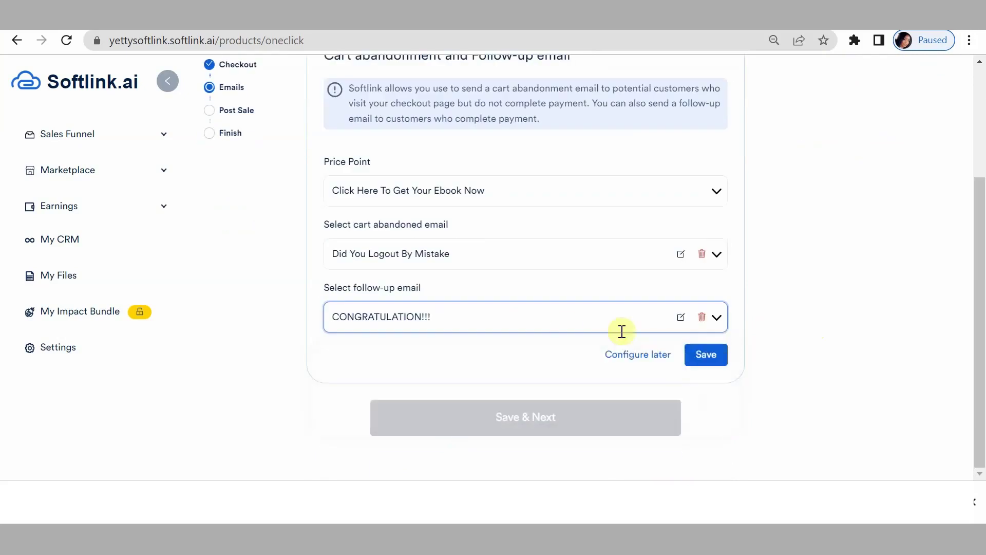
click(715, 359)
Give the third price point the same cart-abandoned and follow-up emails and save.
click(709, 353)
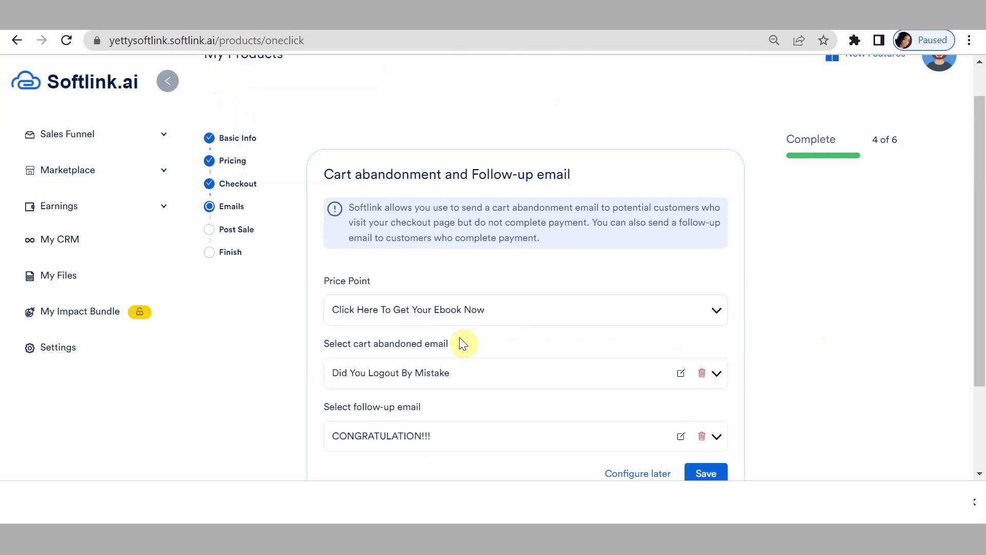
click(515, 309)
click(431, 385)
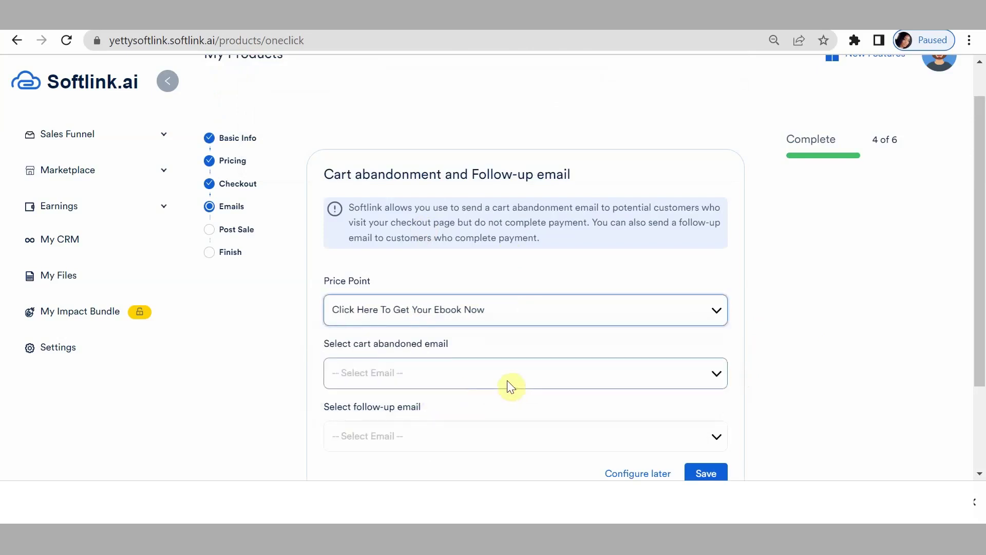
scroll(444, 370, down, 3)
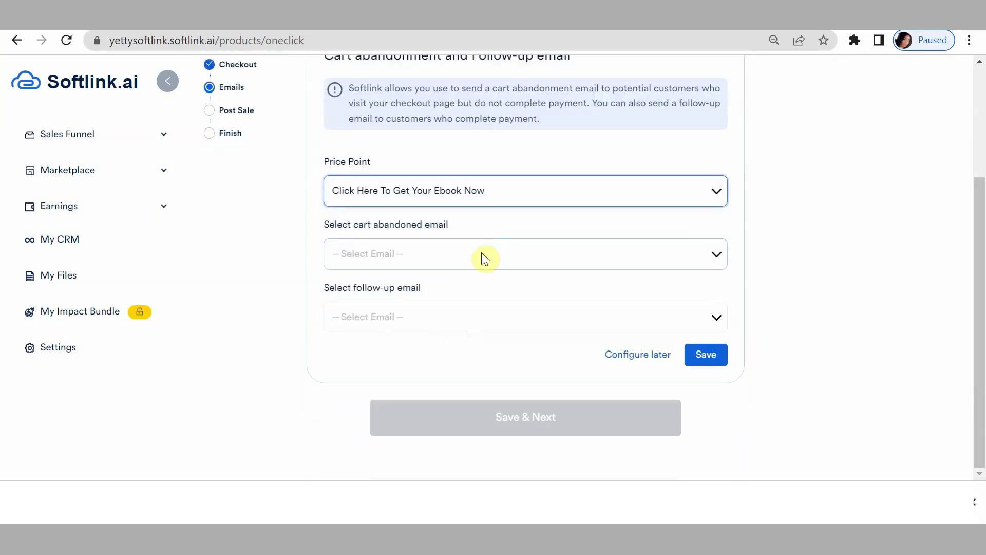
click(522, 251)
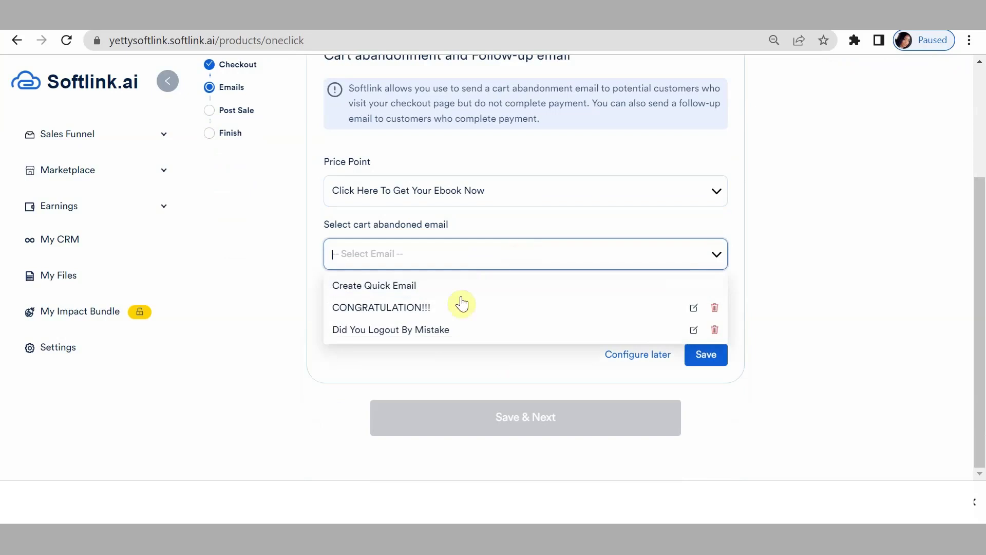
click(431, 328)
click(441, 316)
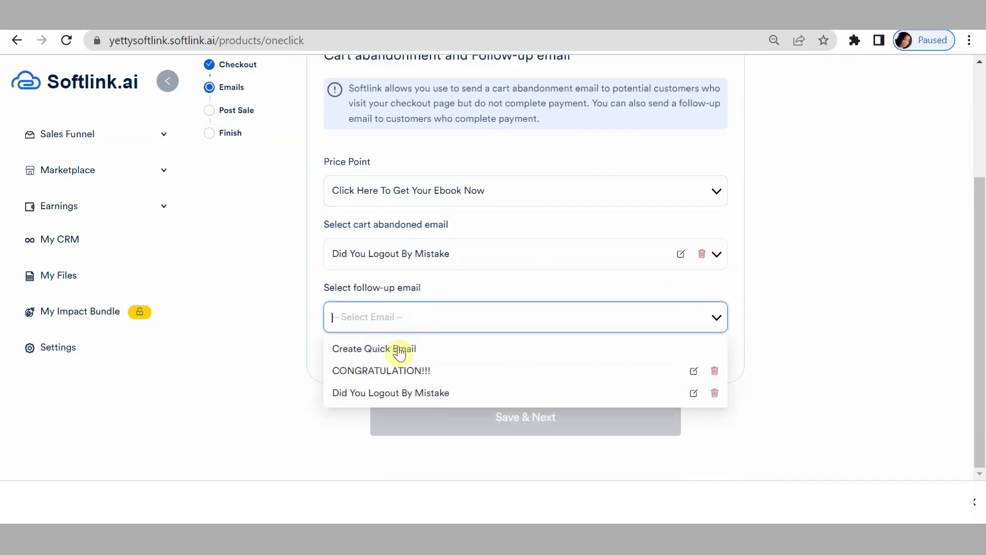
click(422, 372)
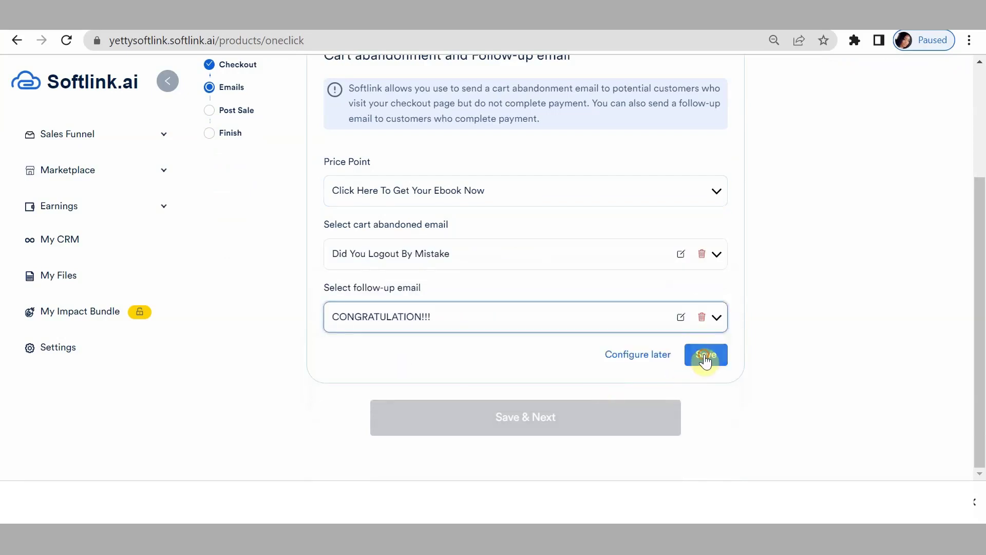
click(705, 358)
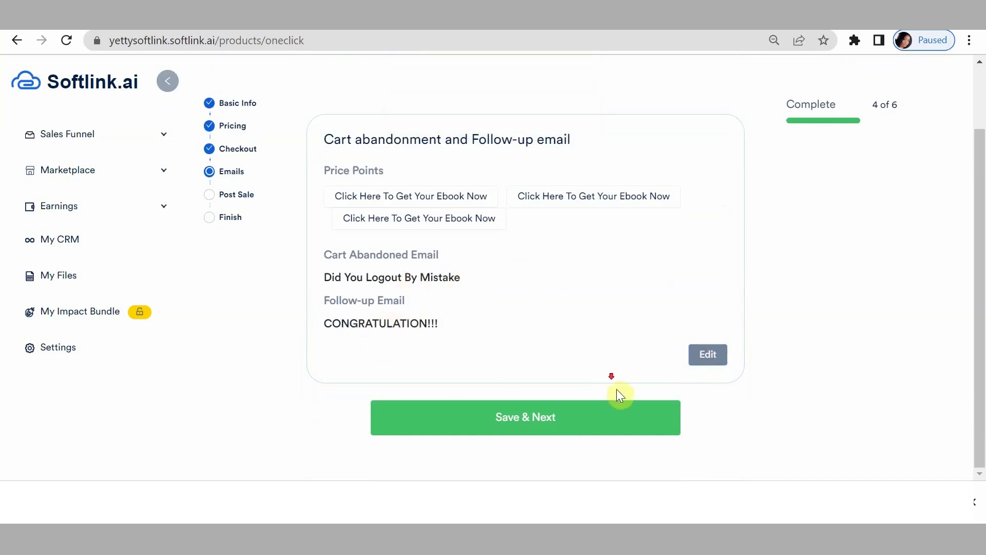
Save the Emails step, then open a New List dialog from the first price point's mailing lists.
click(500, 422)
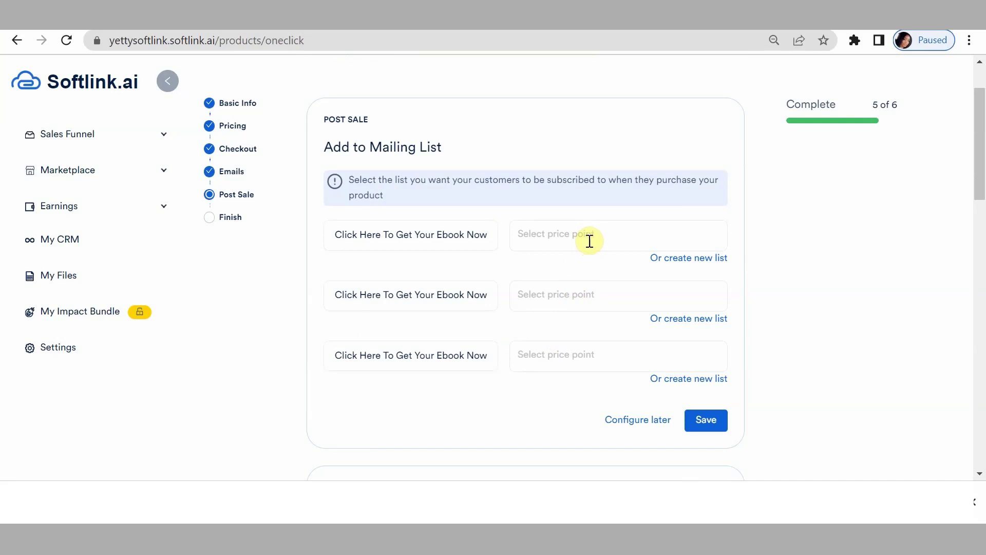
click(589, 241)
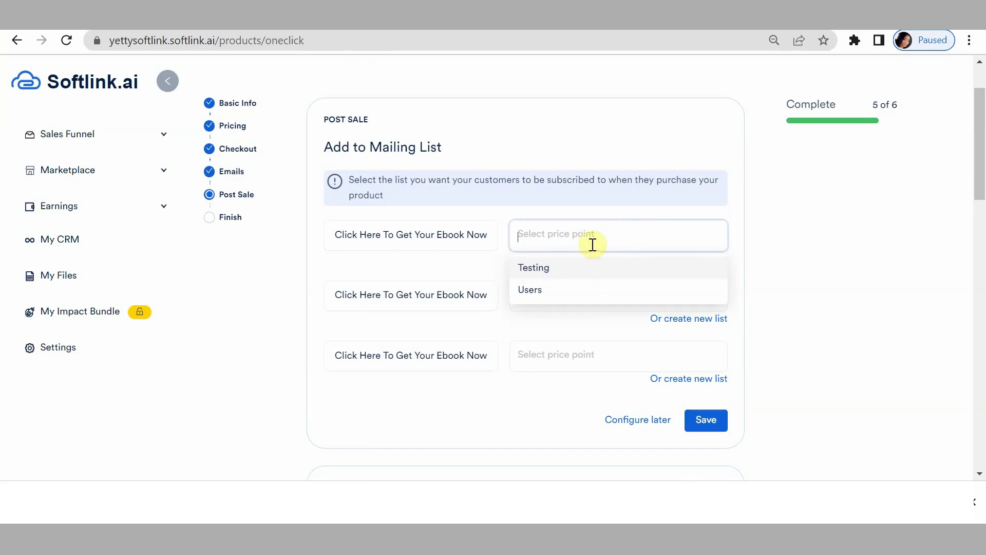
click(591, 244)
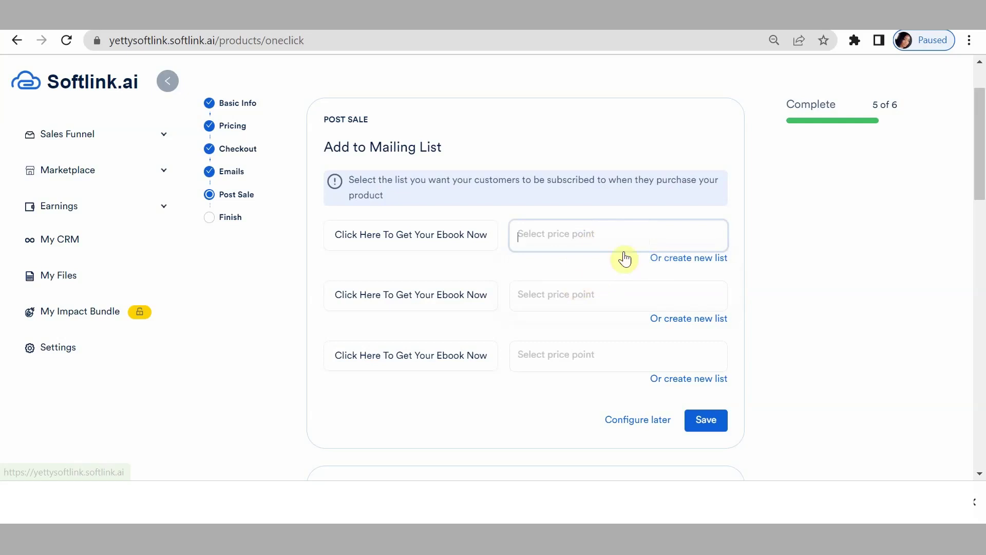
click(643, 240)
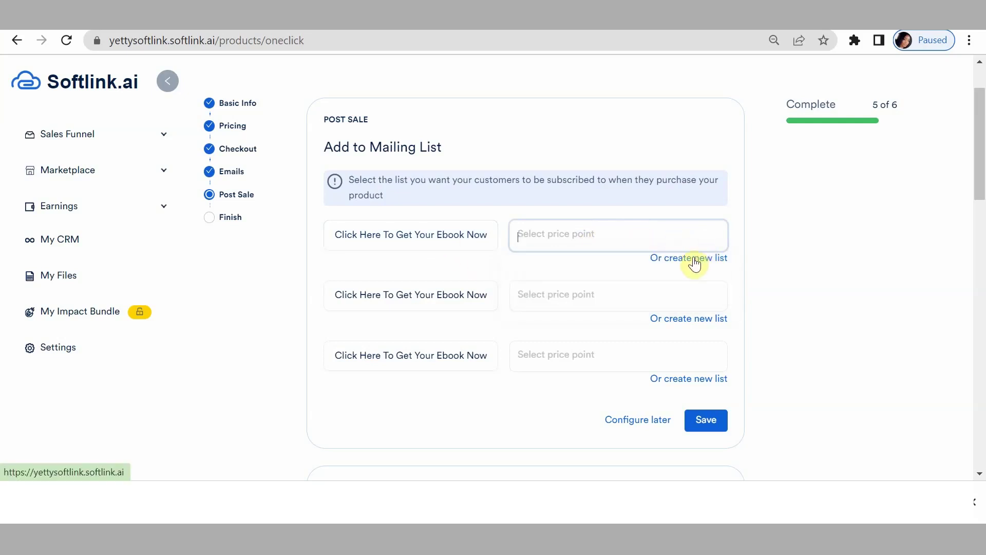
click(693, 261)
click(477, 183)
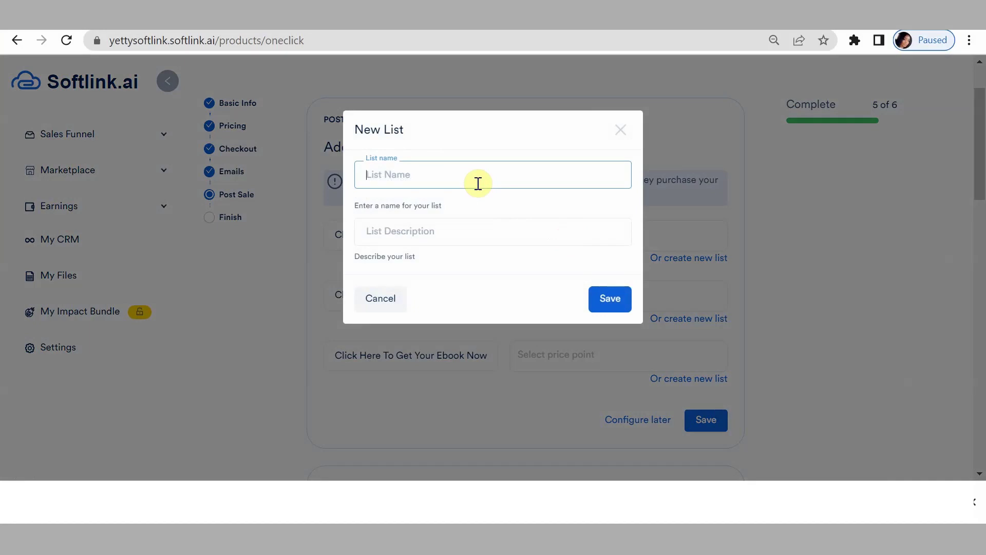
Create the mailing list 'Email Marketing List' with a description.
text(Email Marketing List)
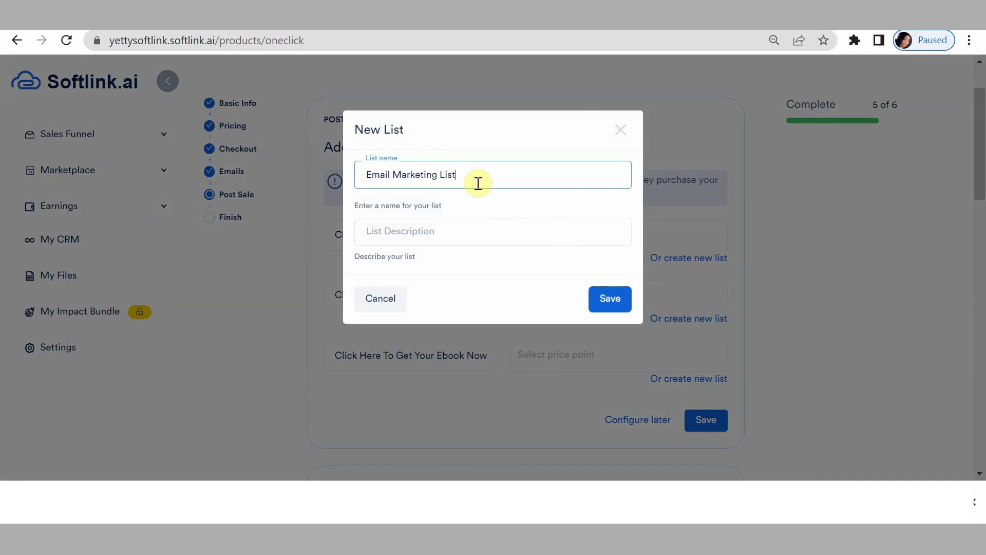
click(444, 232)
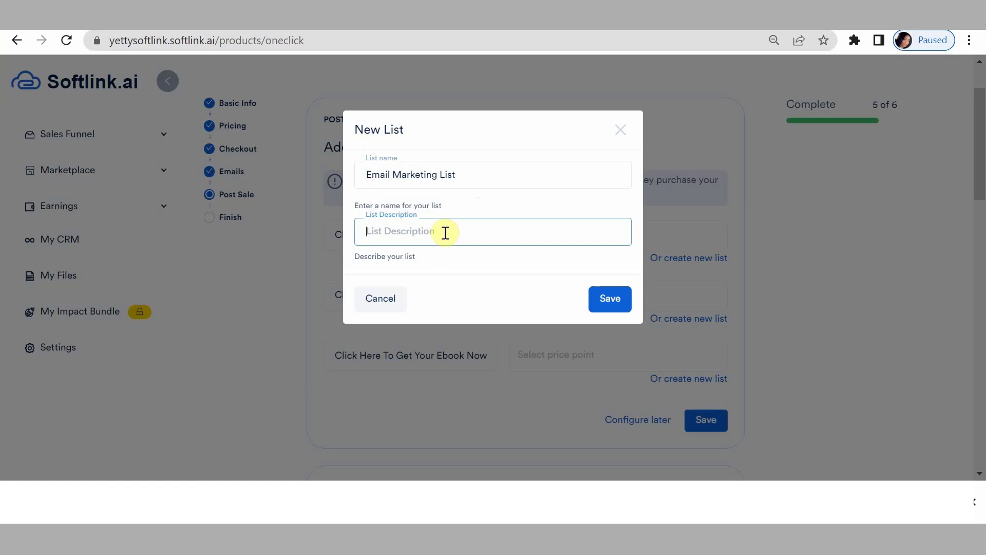
text(Email Marketing List)
click(617, 299)
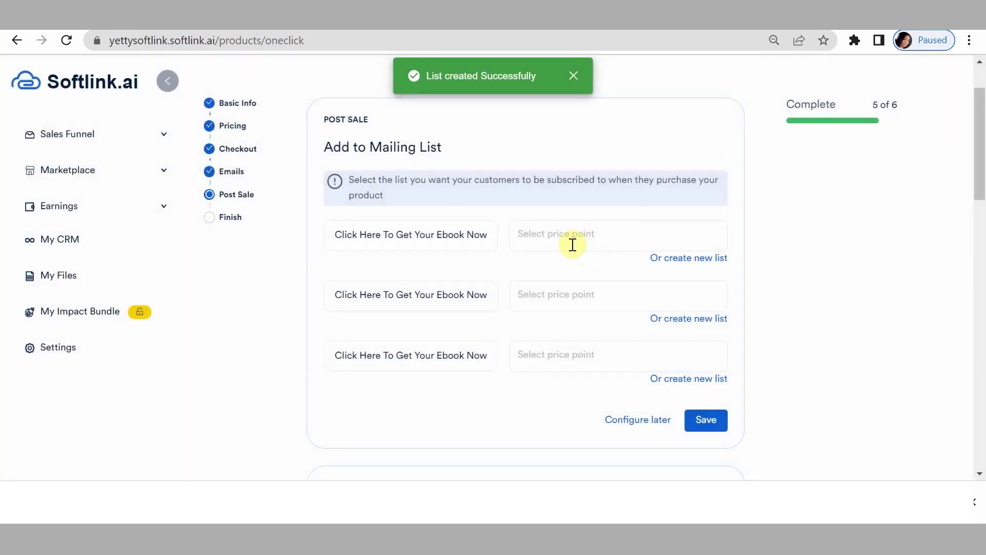
Assign Email Marketing List to all three price points and save the assignments.
click(551, 235)
click(547, 270)
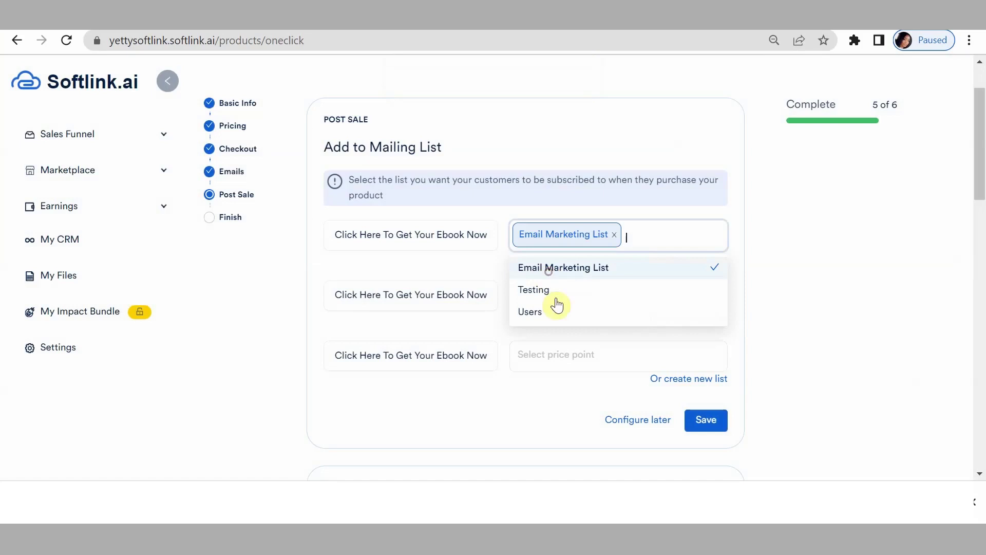
click(647, 297)
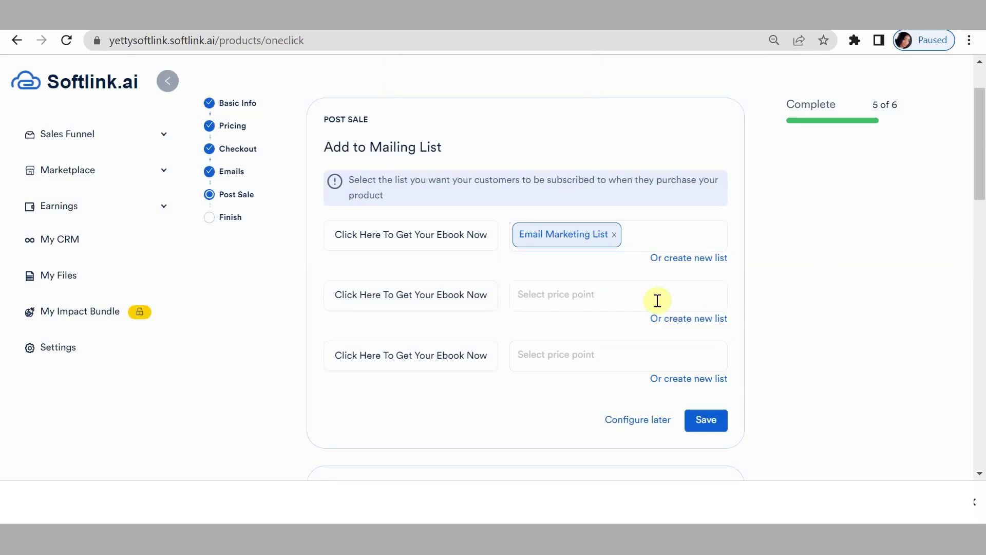
click(564, 329)
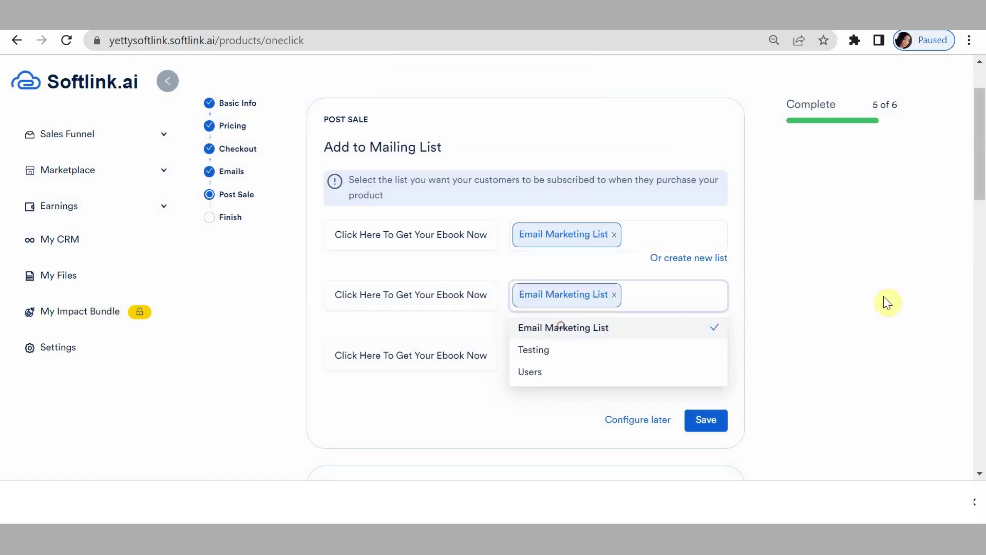
click(814, 328)
click(575, 388)
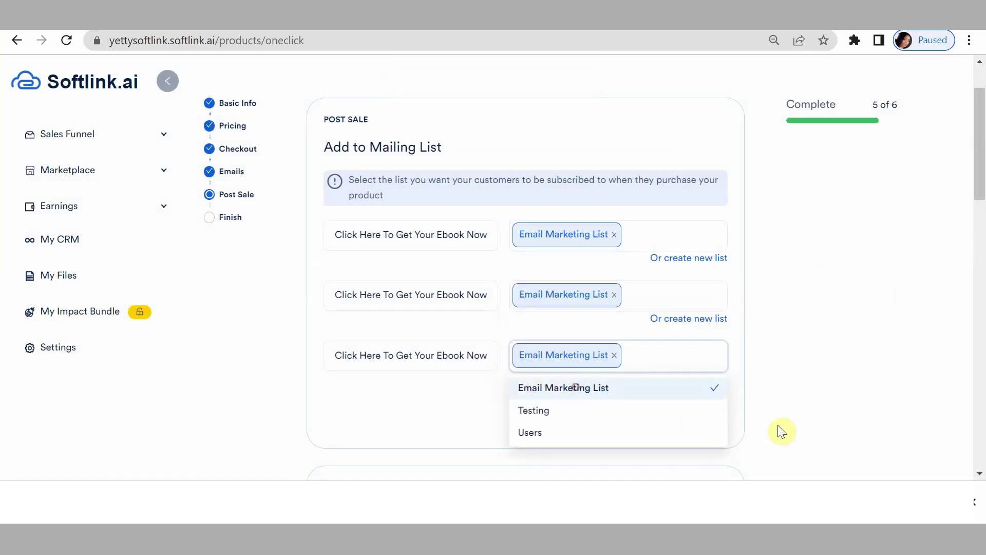
click(821, 376)
click(705, 418)
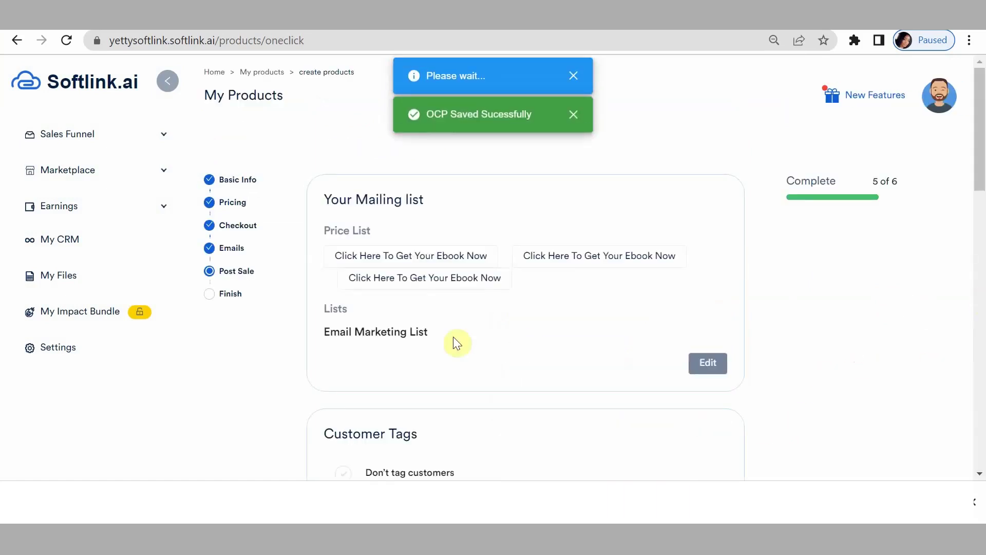
Tag the first price point's buyers with Email Marketing Tag.
scroll(511, 314, down, 5)
scroll(548, 311, down, 2)
scroll(547, 311, up, 3)
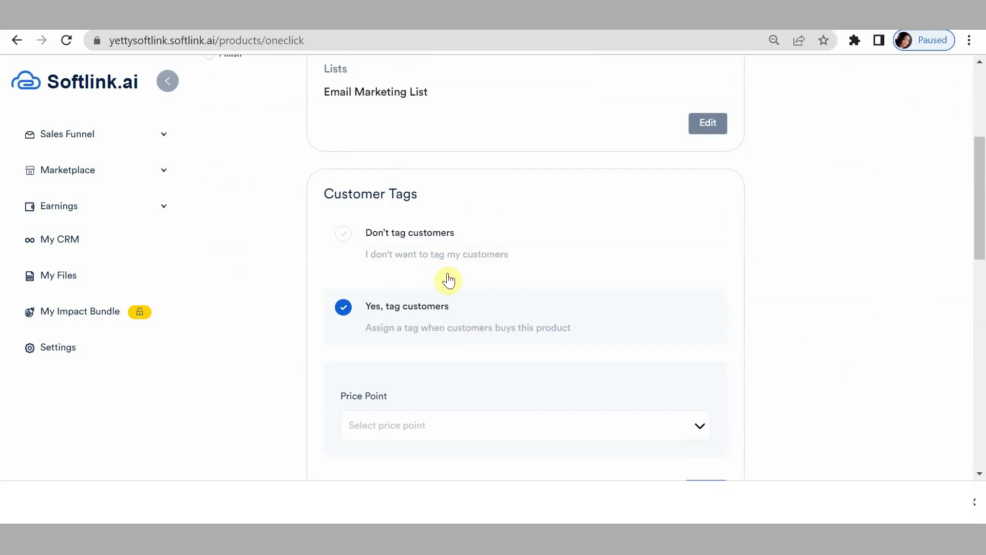
scroll(457, 277, down, 3)
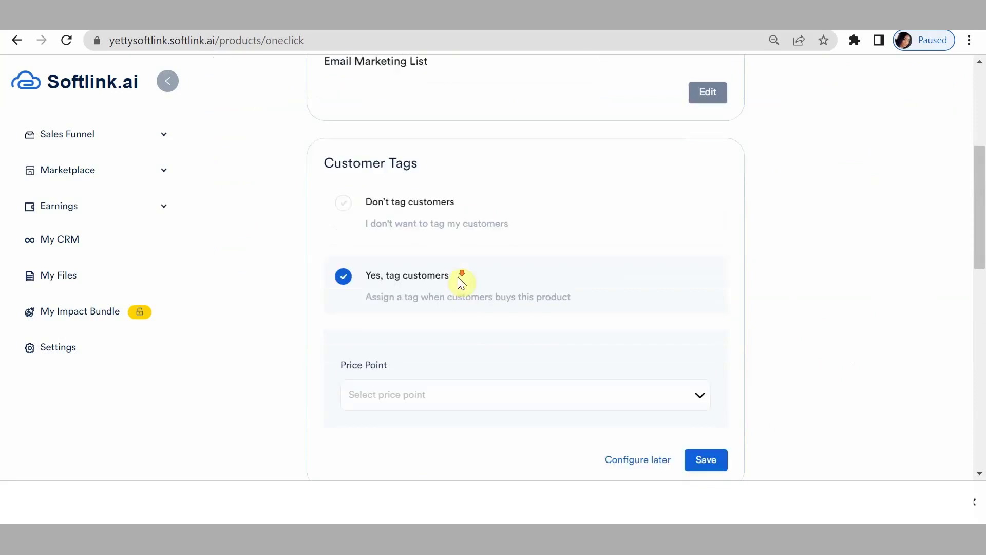
click(424, 269)
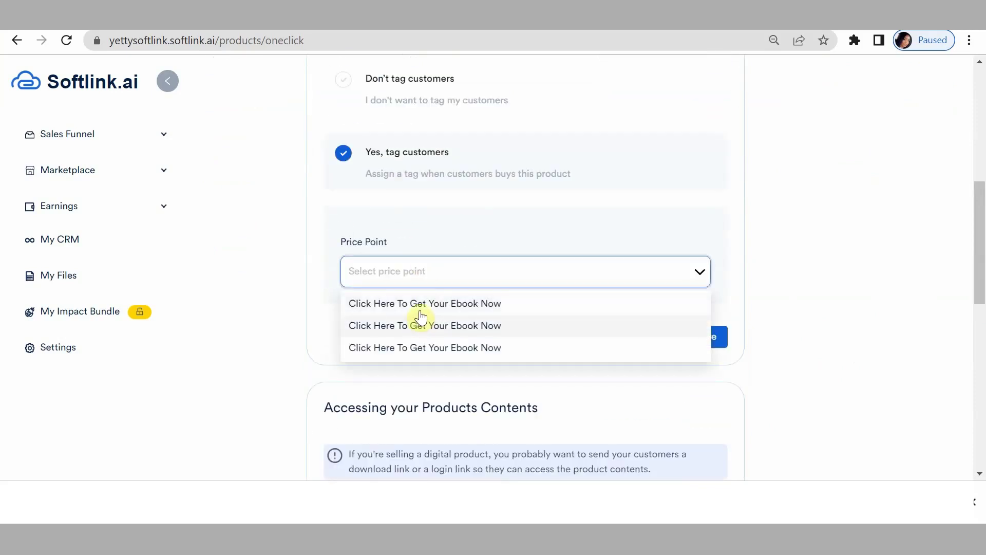
click(429, 303)
click(434, 340)
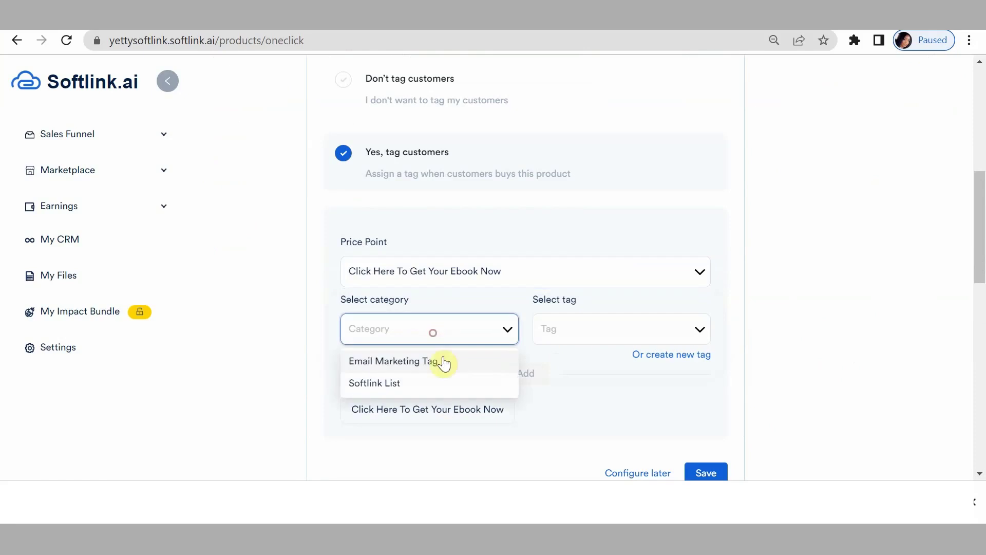
click(414, 363)
click(615, 338)
click(576, 362)
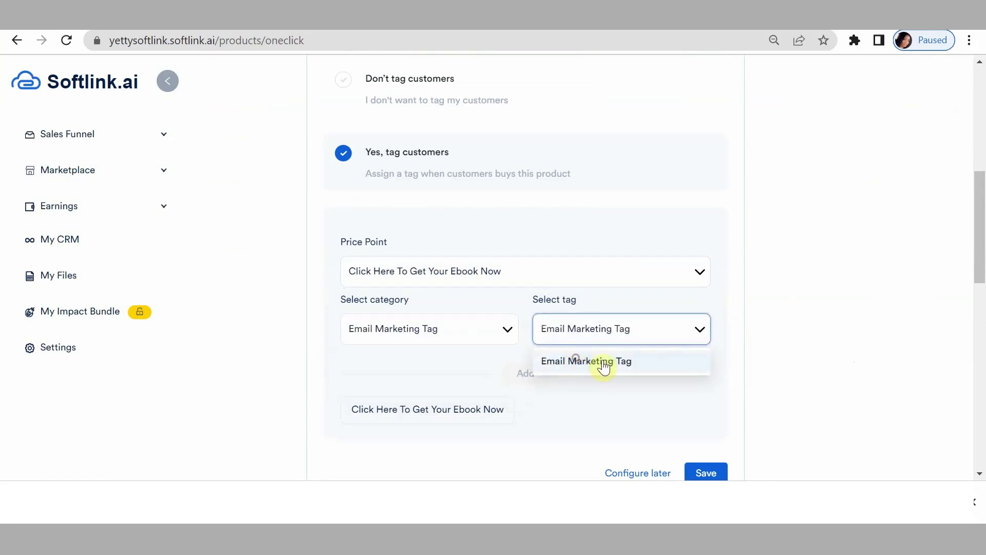
click(533, 375)
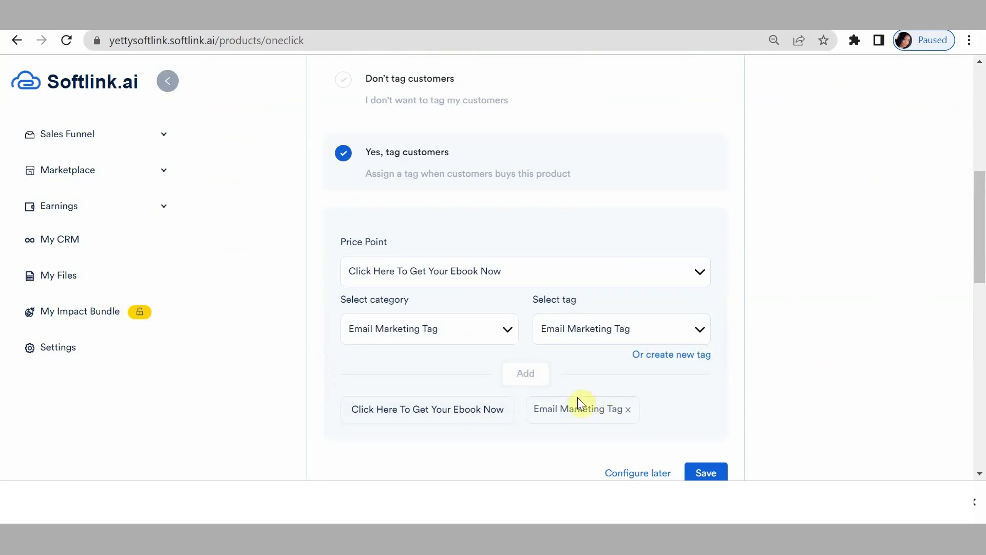
Apply Email Marketing Tag to the second and third price points as well.
click(583, 270)
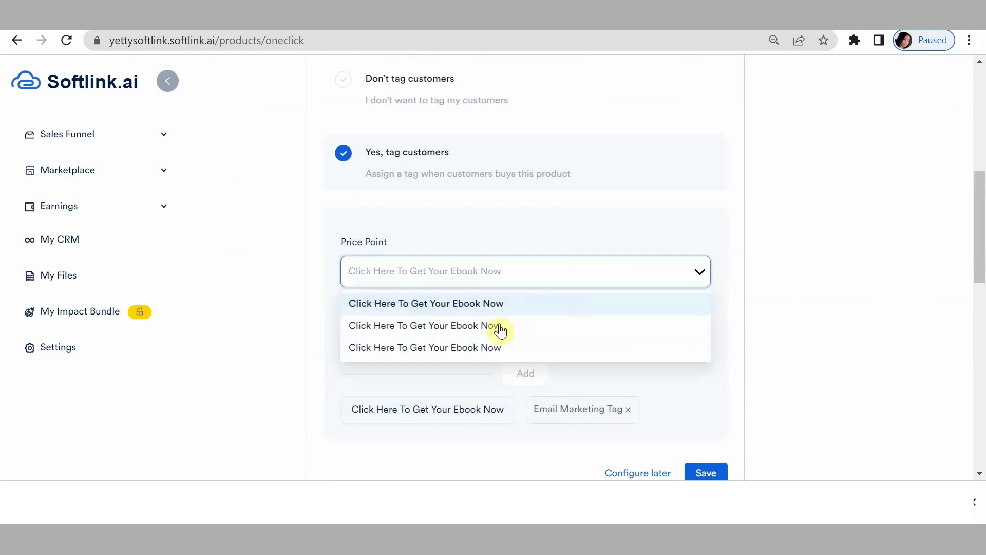
click(494, 333)
click(463, 340)
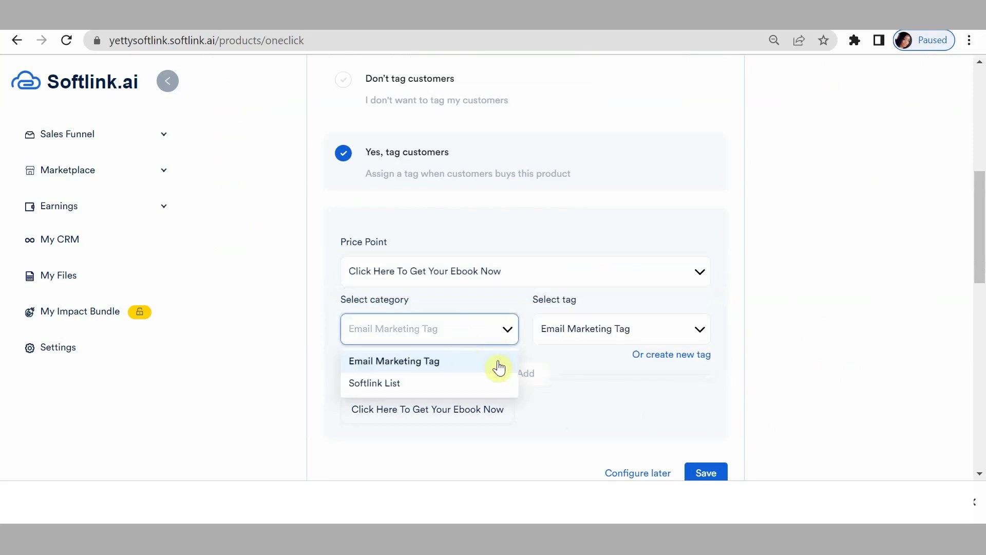
click(482, 362)
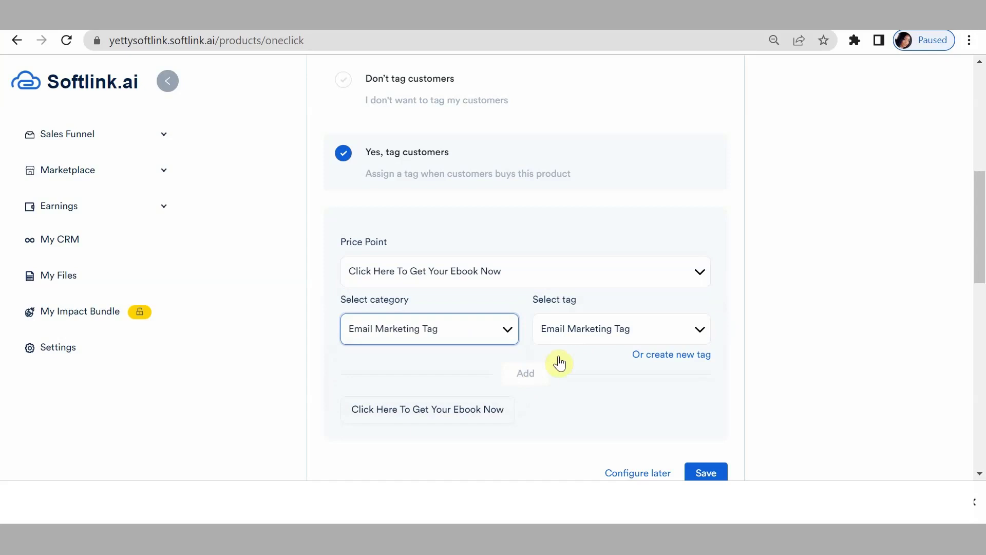
click(541, 375)
click(508, 272)
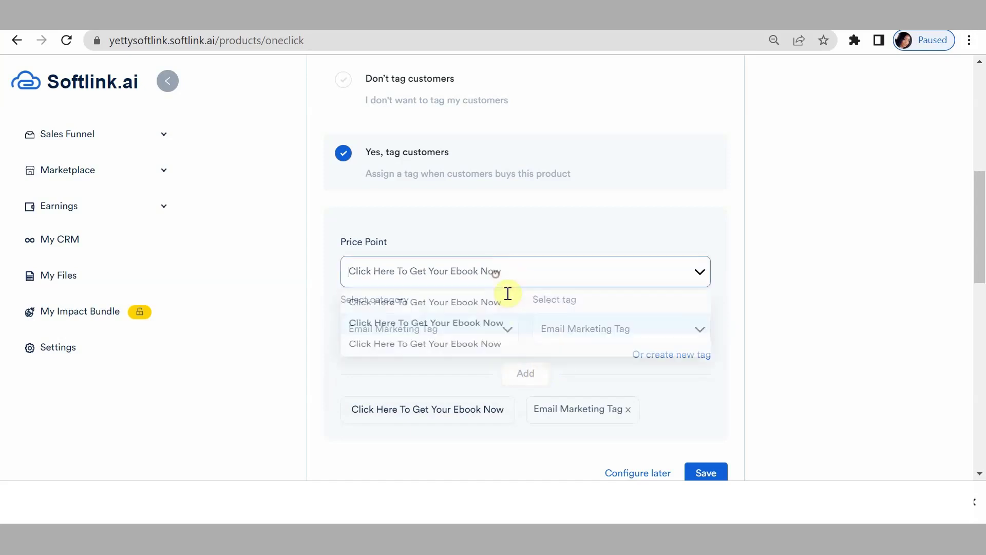
click(506, 348)
scroll(519, 308, down, 2)
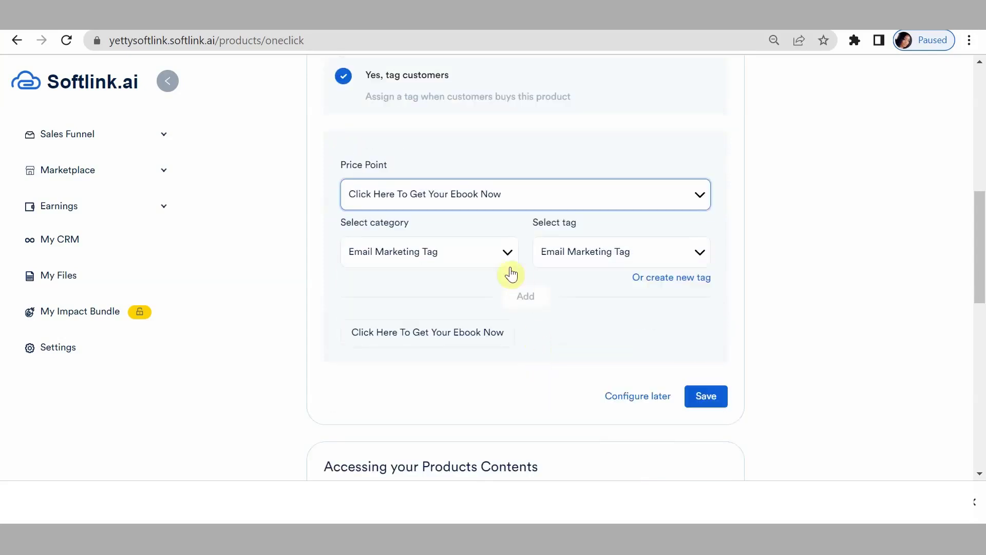
click(530, 296)
Save the customer tag settings and review the Customer Tags section.
click(704, 401)
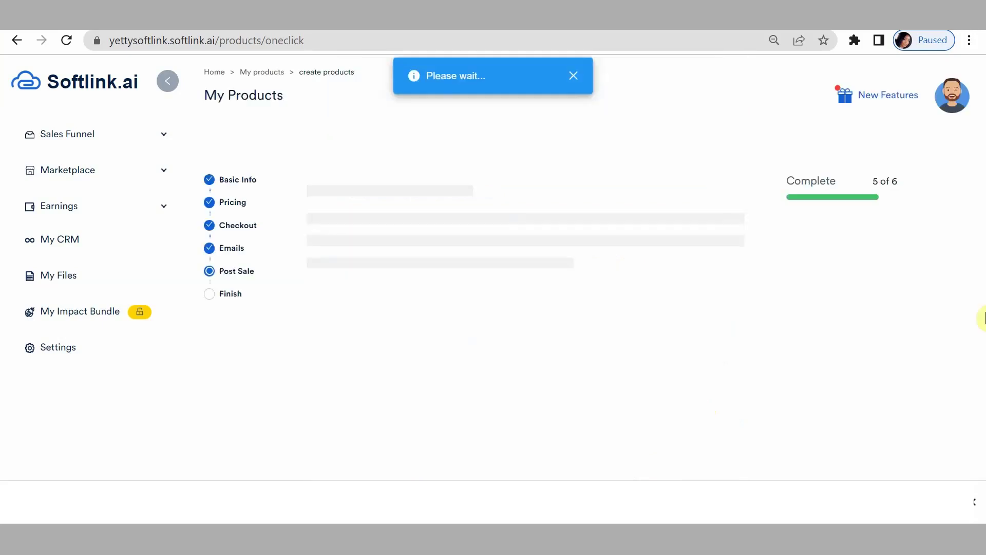
scroll(496, 396, down, 9)
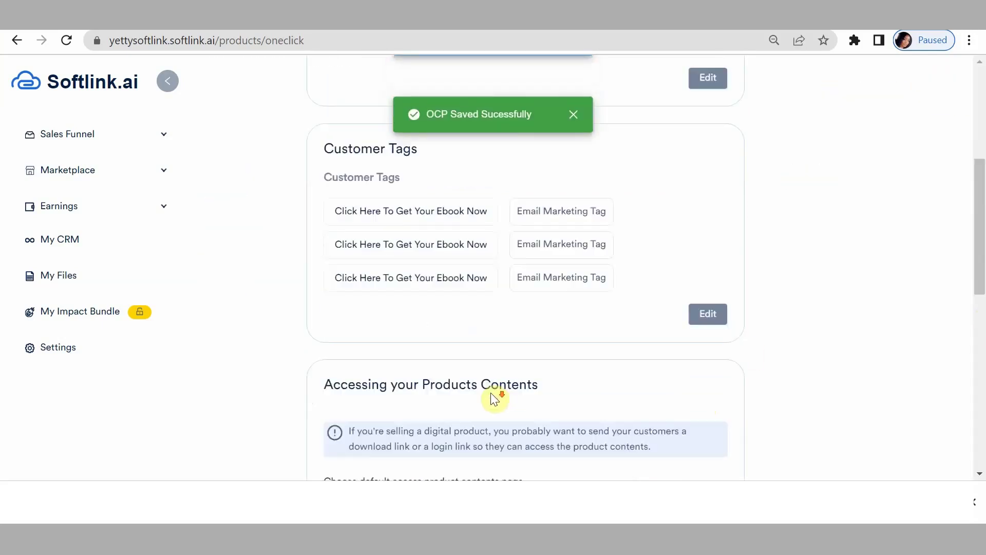
scroll(506, 386, up, 3)
scroll(508, 389, up, 2)
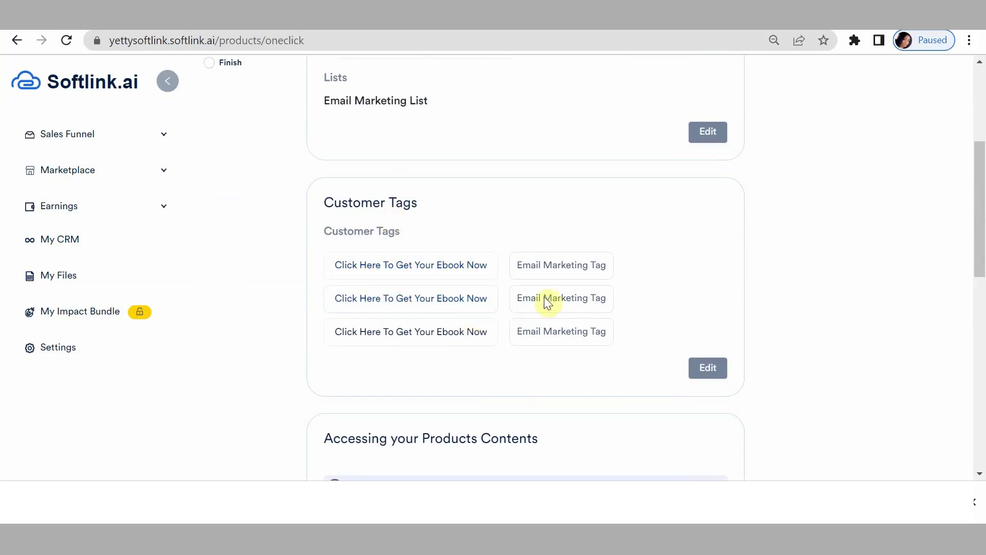
scroll(822, 434, down, 5)
scroll(854, 401, up, 5)
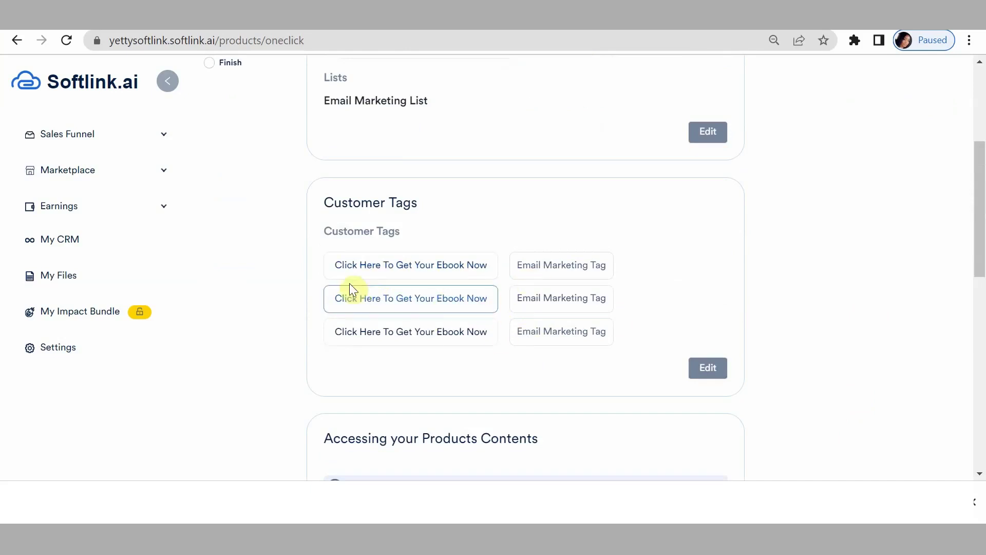
Set product content access to Downloadable File.
scroll(730, 356, down, 6)
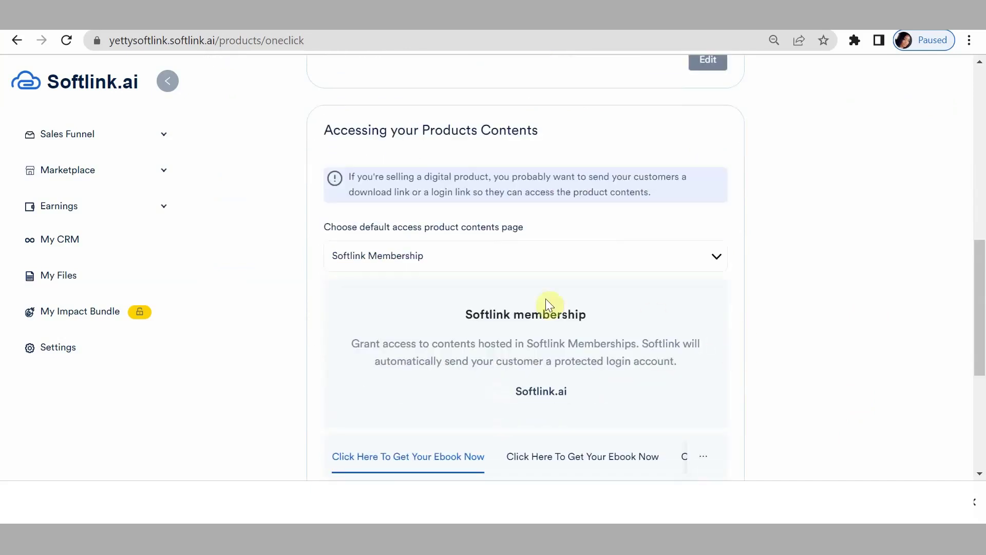
scroll(598, 269, down, 2)
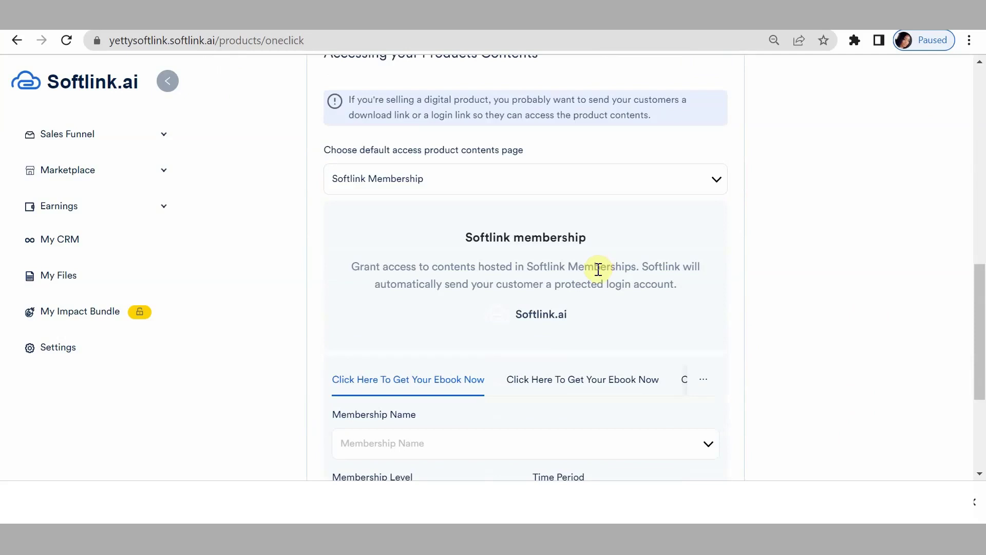
scroll(598, 268, up, 2)
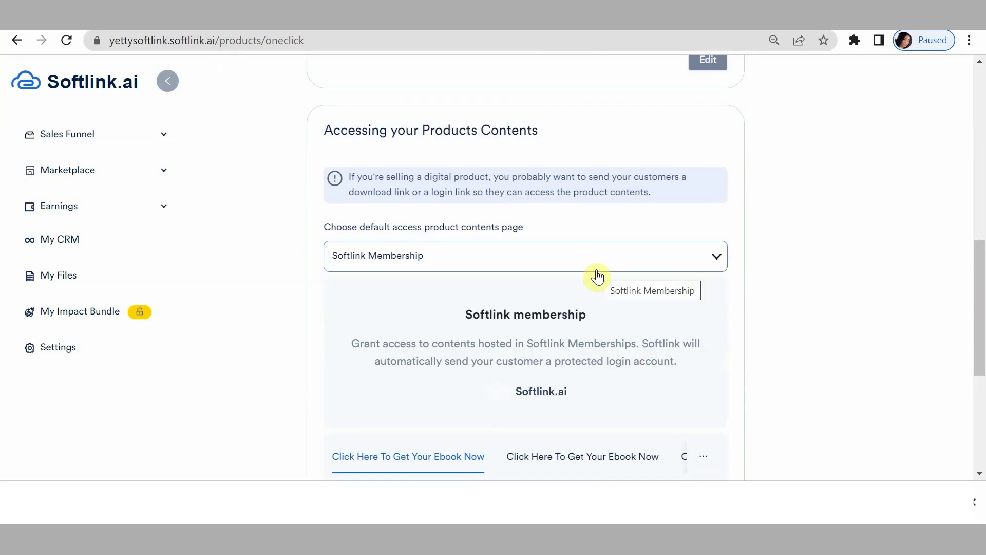
click(598, 258)
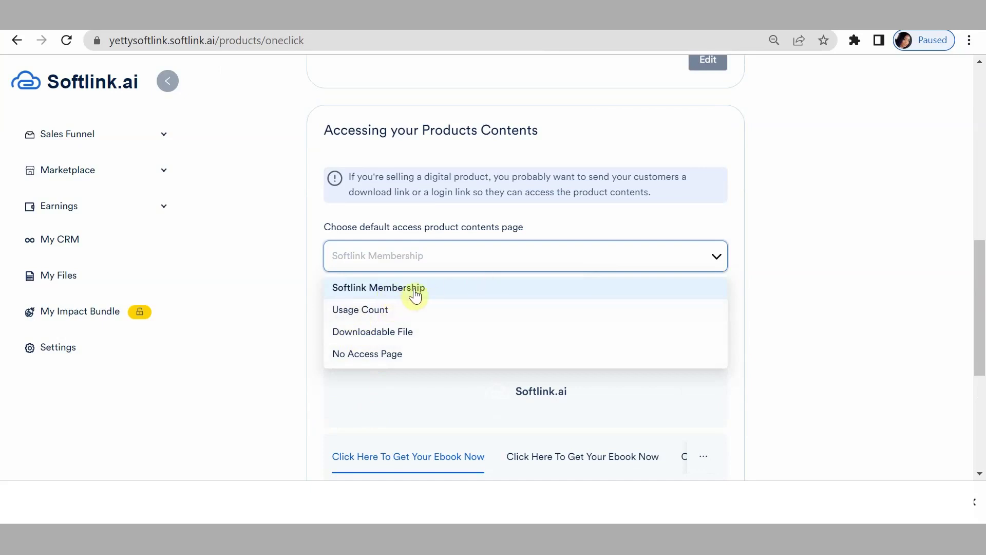
click(394, 331)
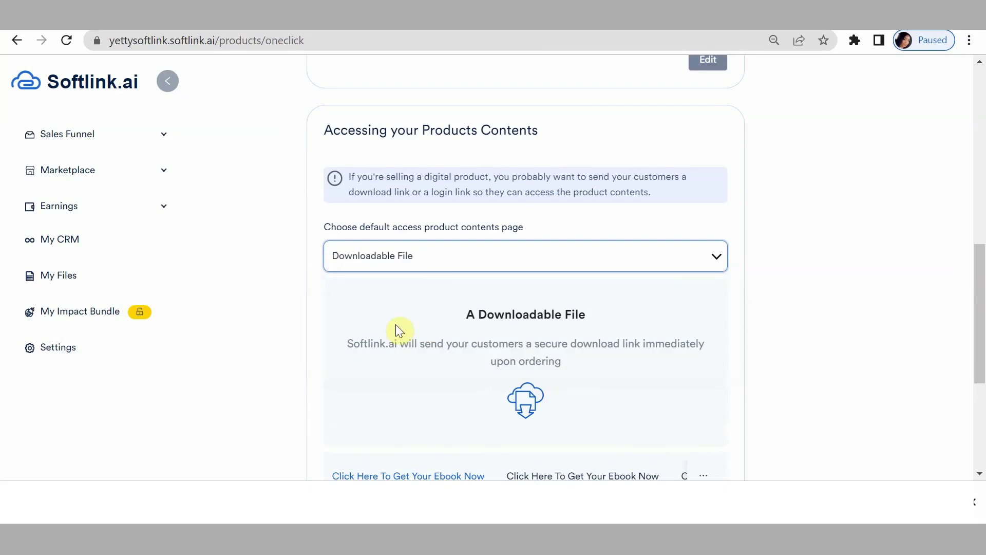
Attach softlink letter head.pdf to each of the three ebook prices and save.
scroll(429, 277, down, 3)
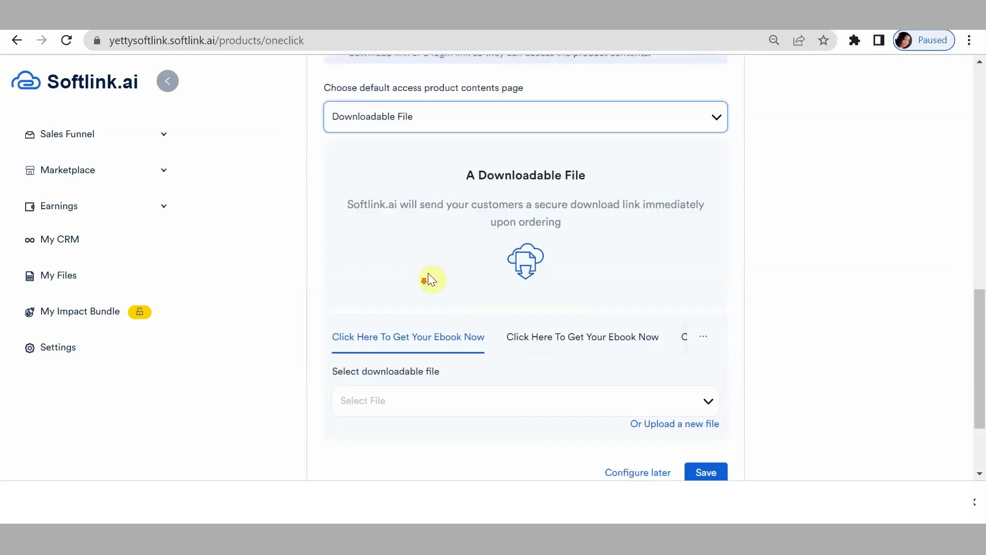
scroll(494, 279, down, 2)
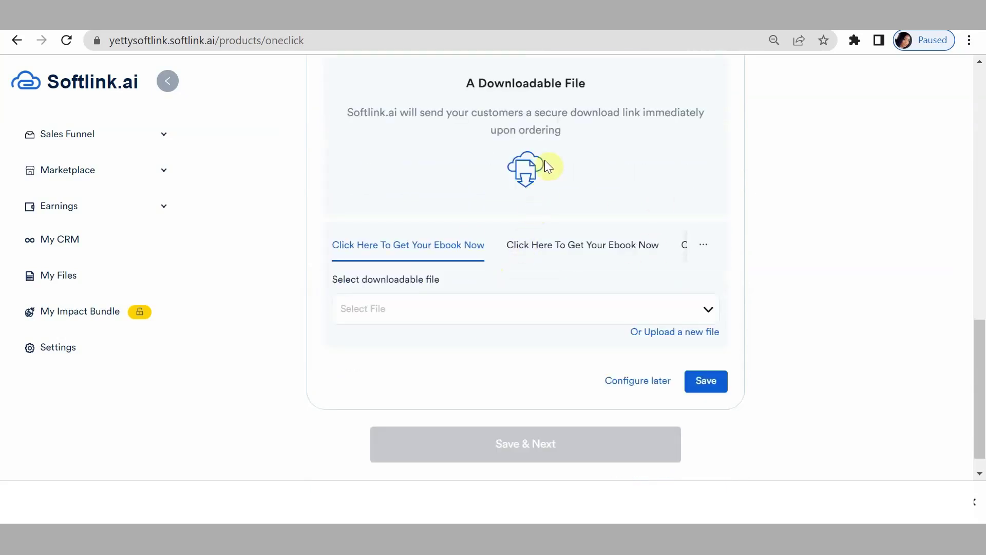
click(534, 312)
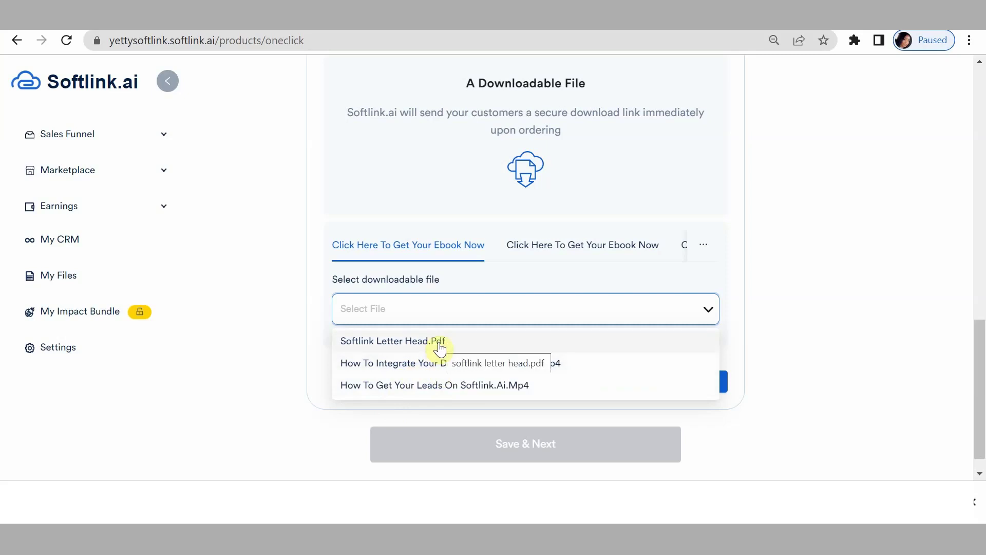
click(439, 345)
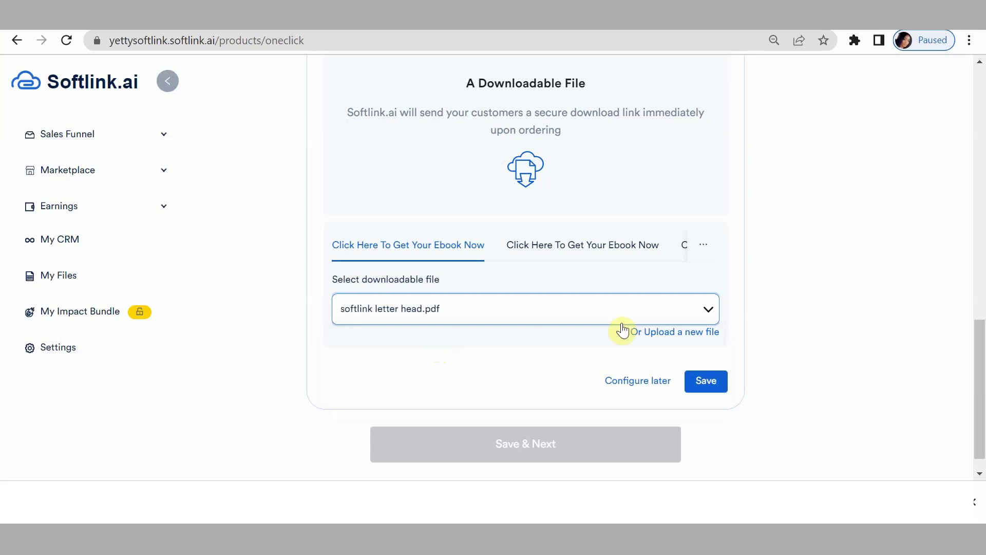
click(578, 250)
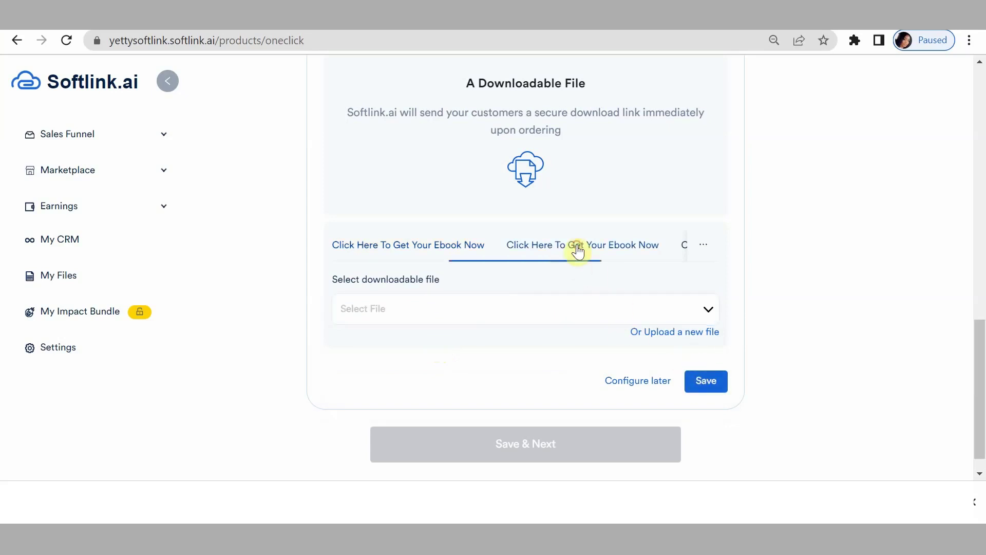
click(478, 313)
click(425, 351)
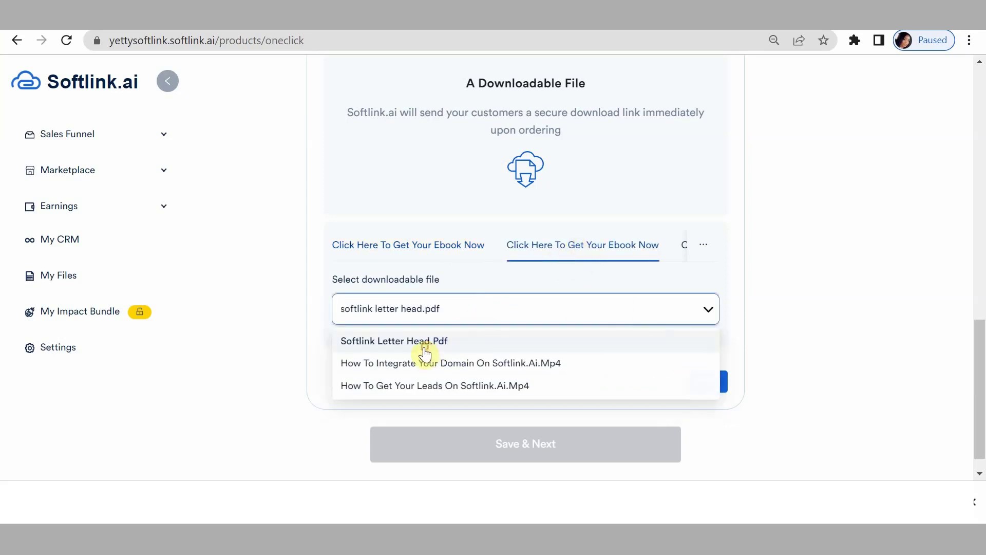
click(684, 246)
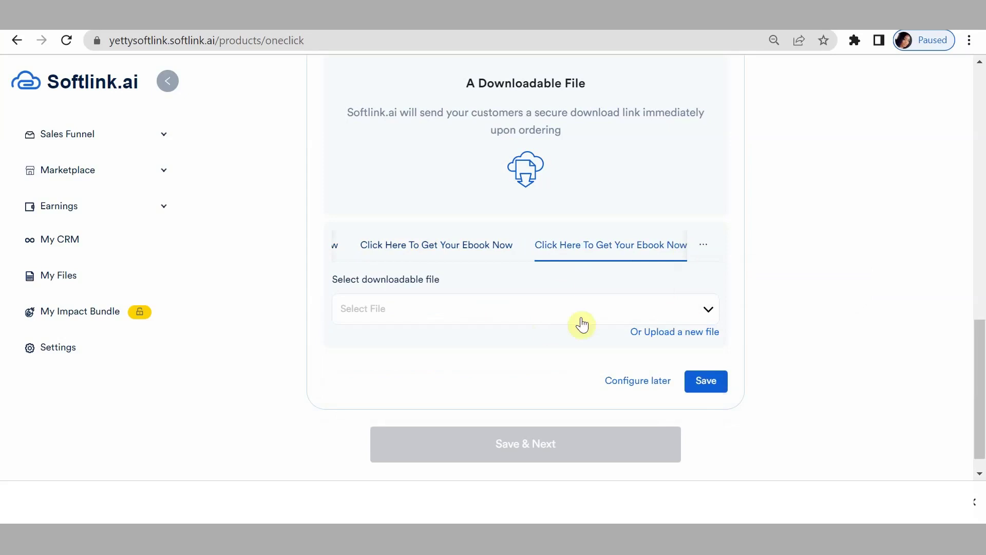
click(544, 312)
click(466, 341)
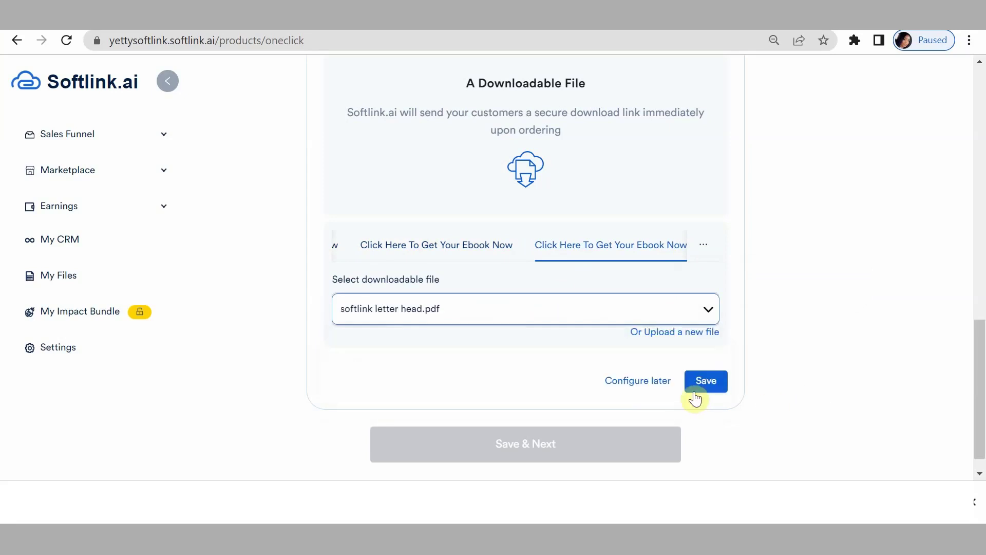
click(704, 381)
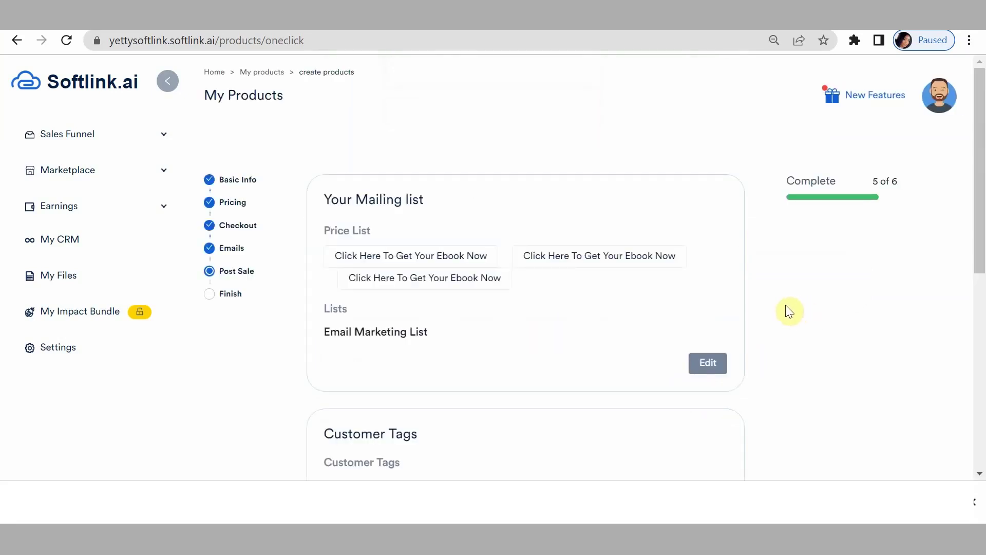
Save the ebook product's final settings and copy its /pay/email-marketing-ebook checkout link.
scroll(789, 311, down, 8)
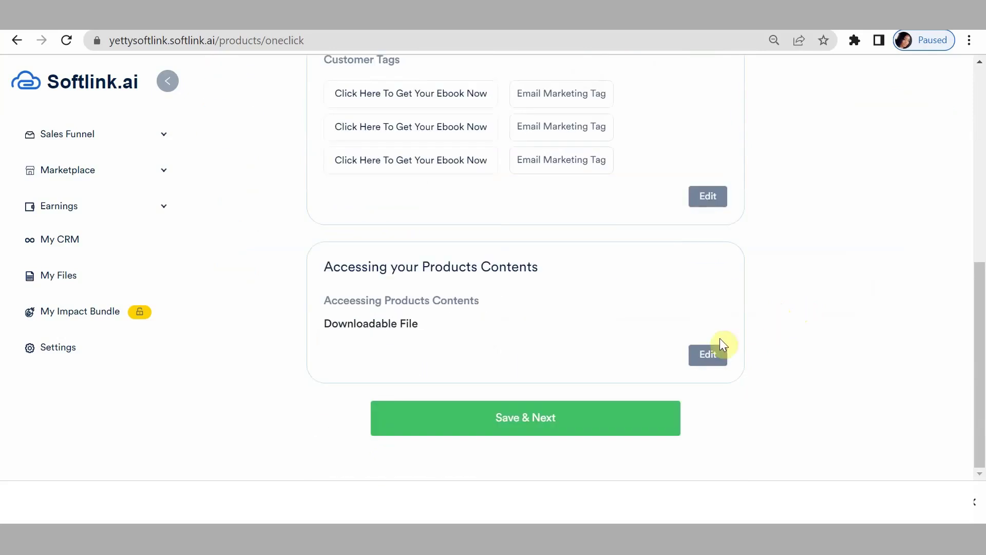
click(495, 418)
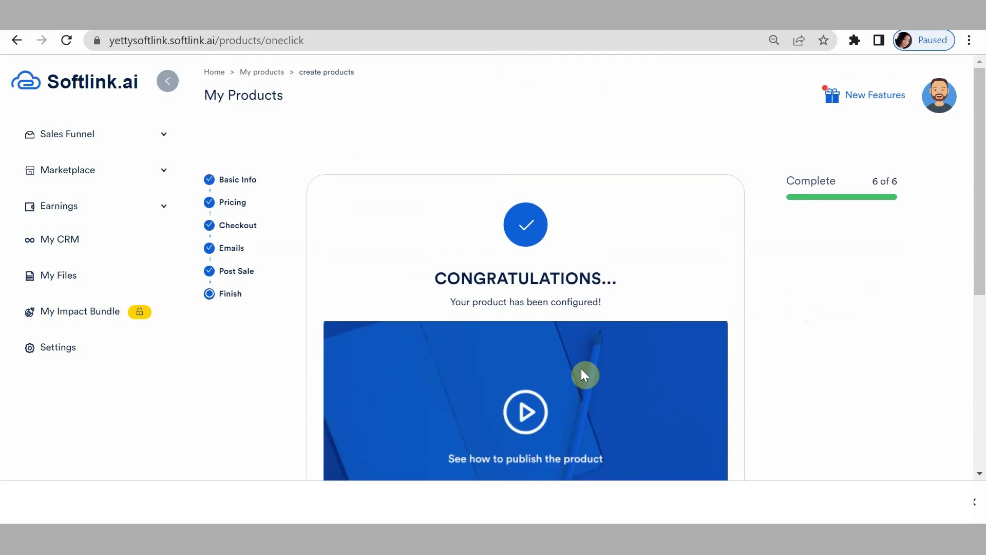
scroll(581, 368, down, 5)
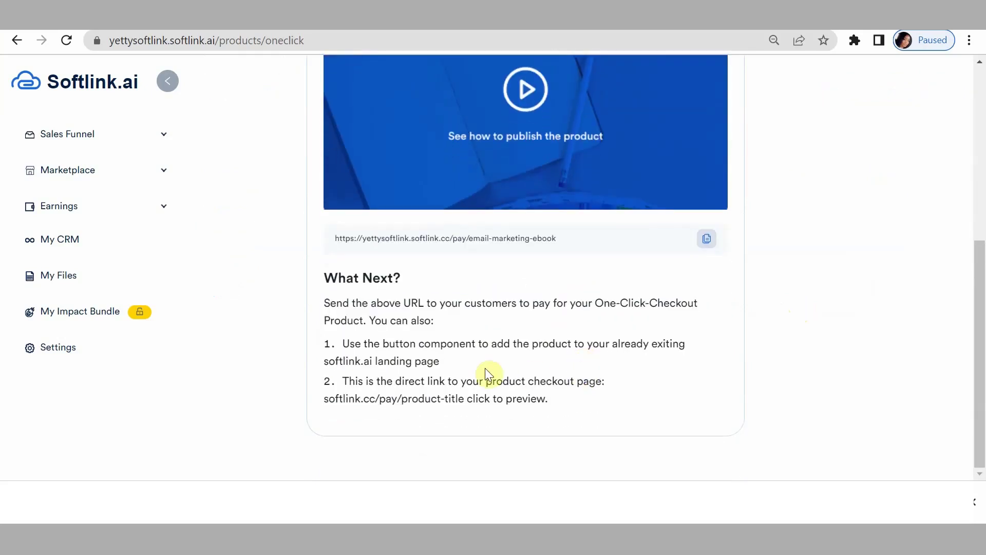
click(708, 241)
click(708, 240)
key(ctrl+t)
Load the copied /pay/email-marketing-ebook checkout link in the new tab, removing the stray trailing backslash.
right_click(193, 39)
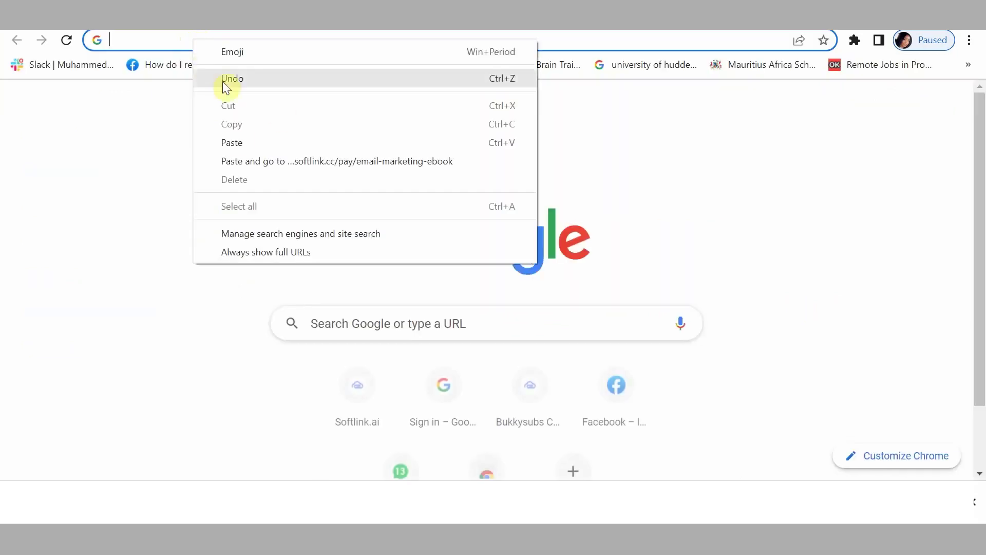
click(238, 136)
text(\)
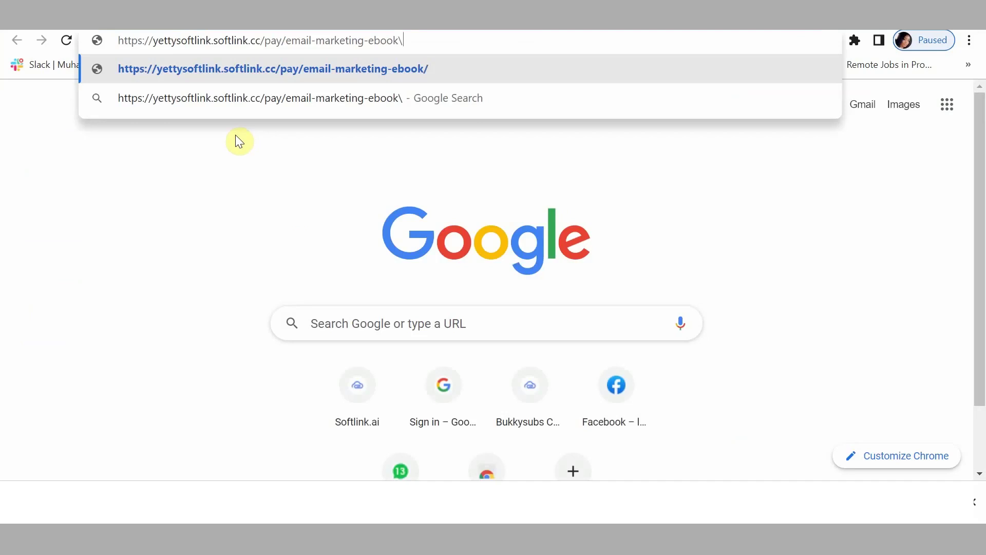
key(BackSpace)
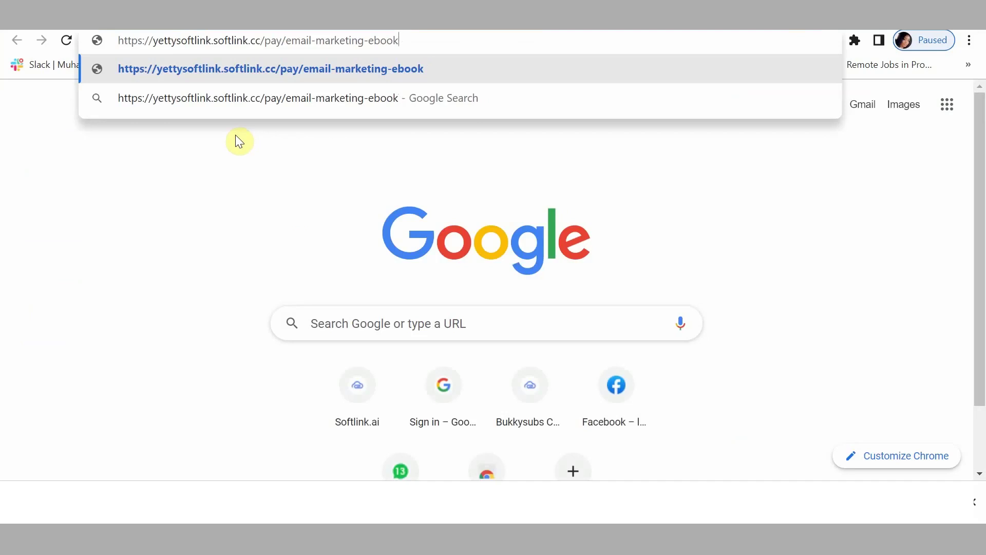
key(Return)
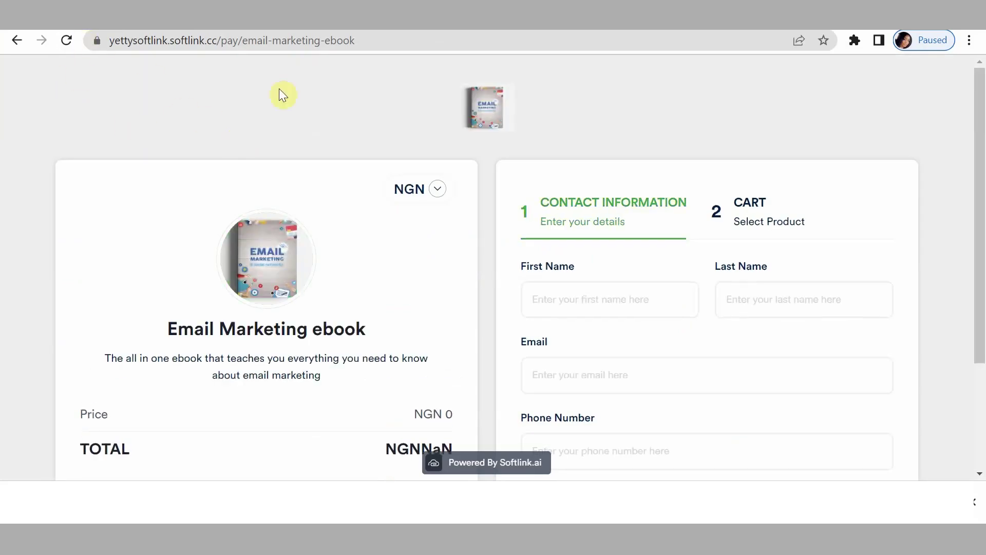
Reload the ebook checkout page and scroll through its contents.
scroll(113, 82, down, 3)
scroll(105, 57, up, 3)
click(67, 40)
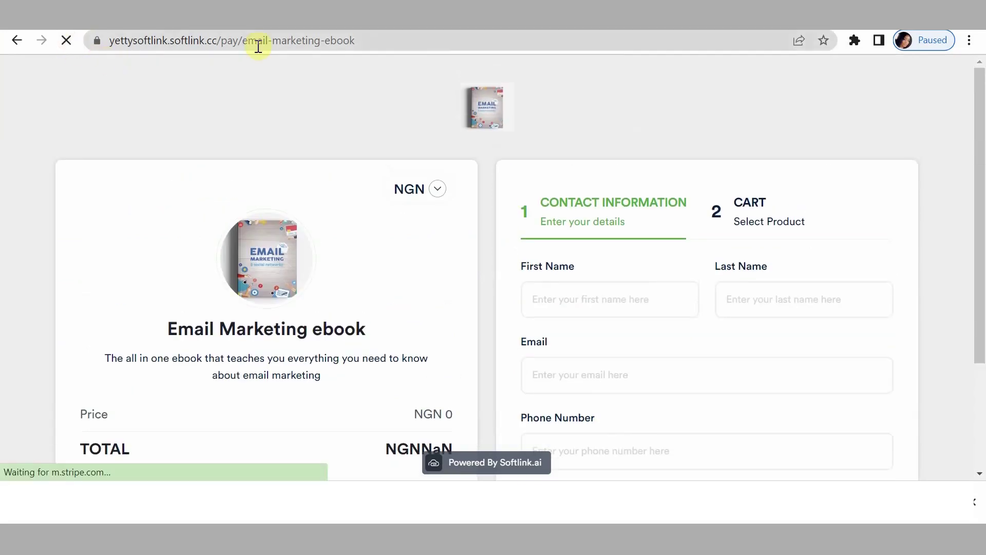
scroll(327, 251, down, 1)
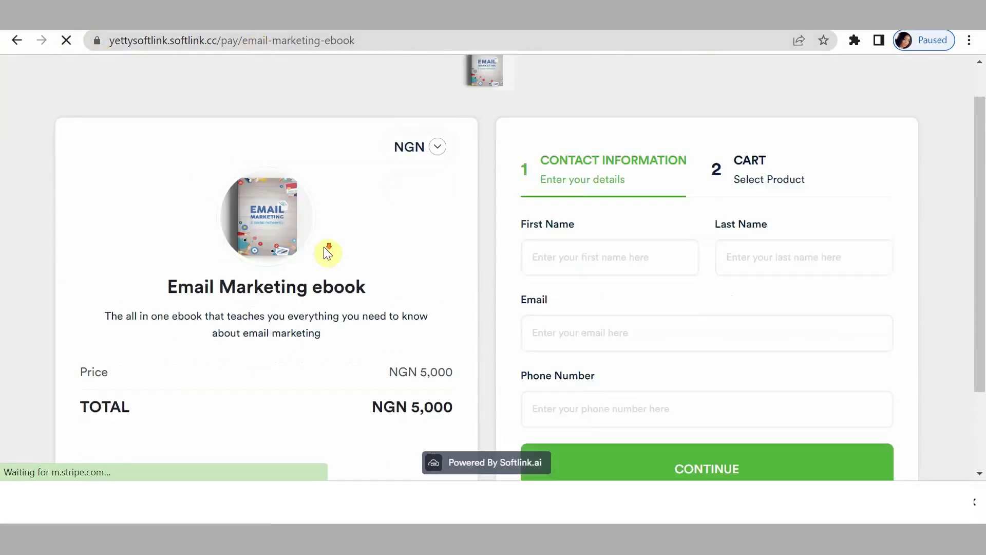
scroll(327, 251, down, 1)
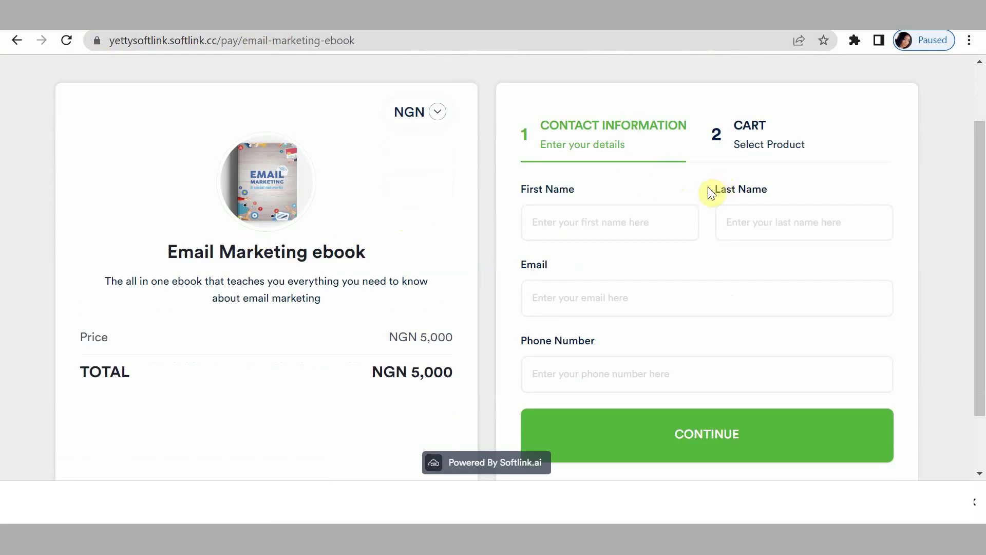
scroll(473, 303, down, 2)
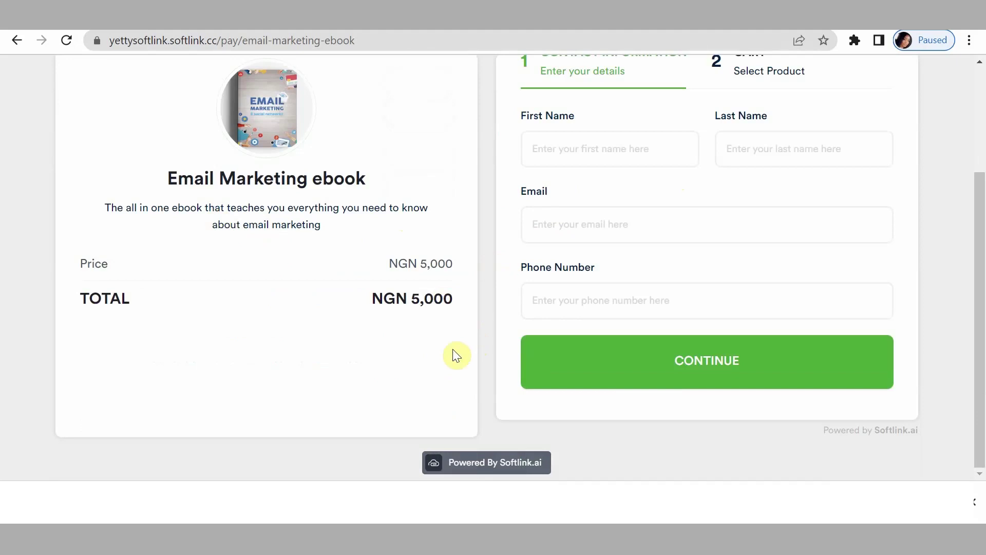
scroll(456, 356, up, 4)
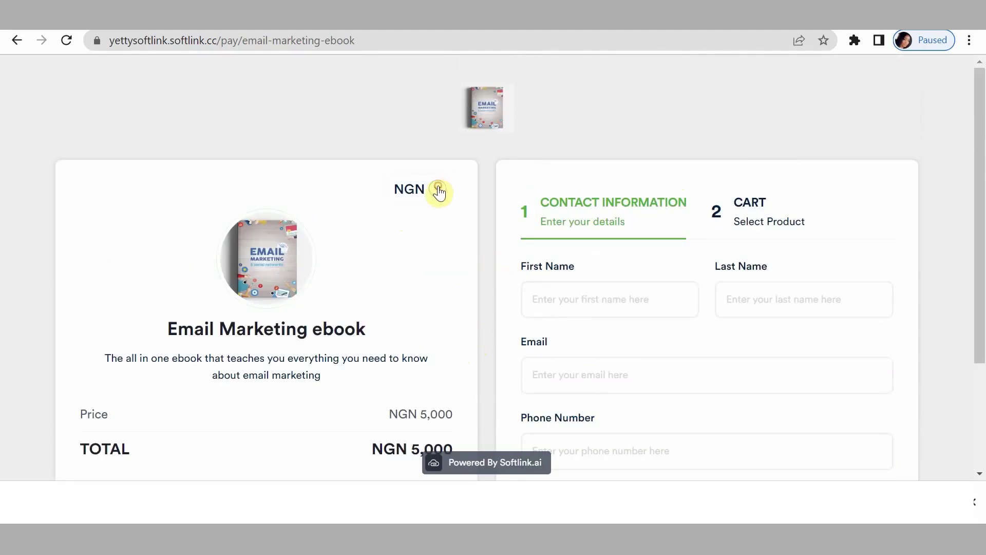
Change the checkout currency from USD to GBP so the ebook shows at £10.
click(438, 190)
click(406, 278)
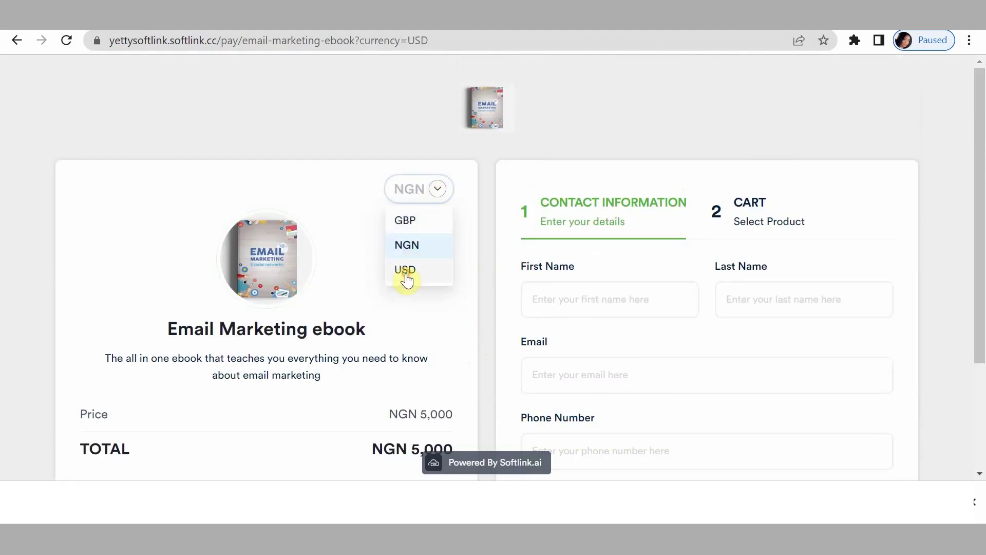
click(438, 190)
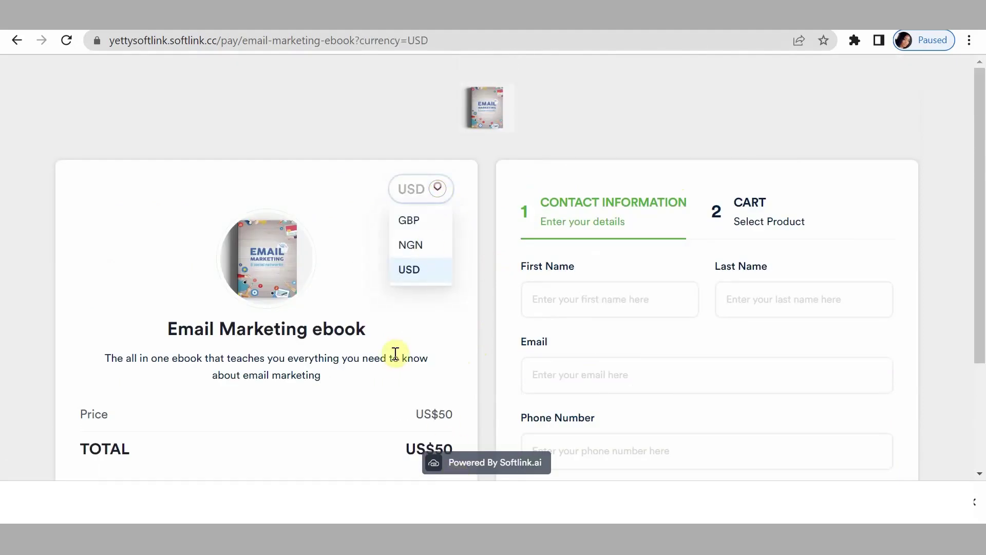
click(411, 221)
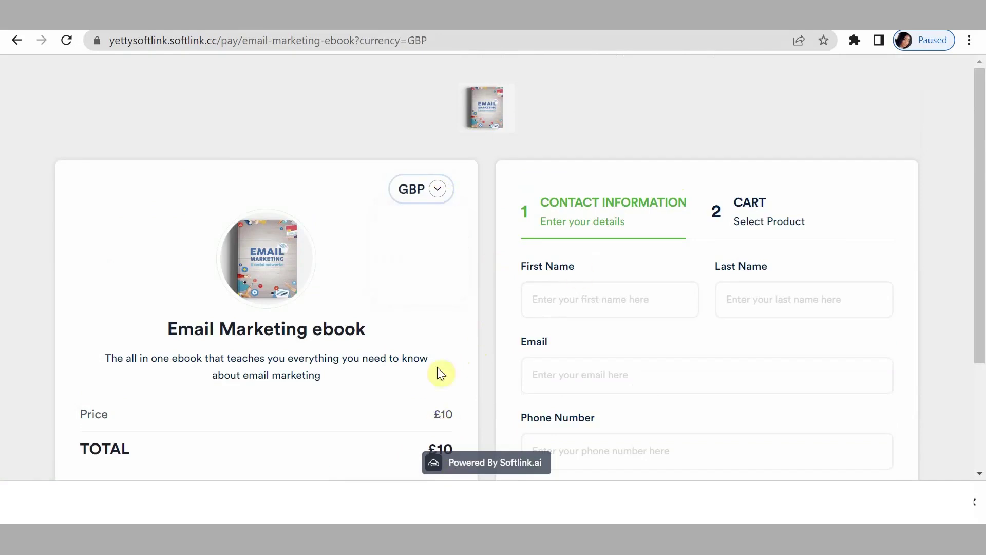
scroll(670, 280, down, 3)
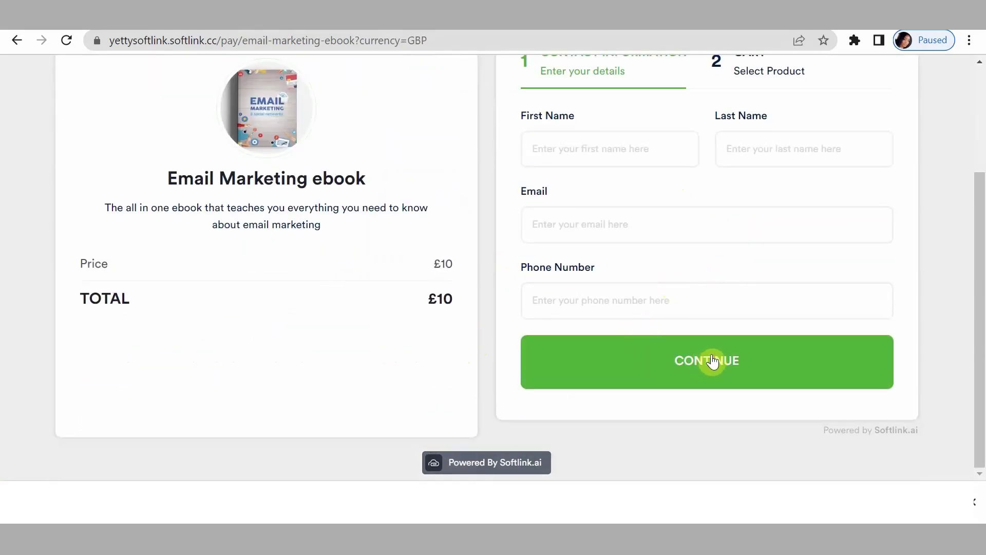
scroll(714, 359, up, 3)
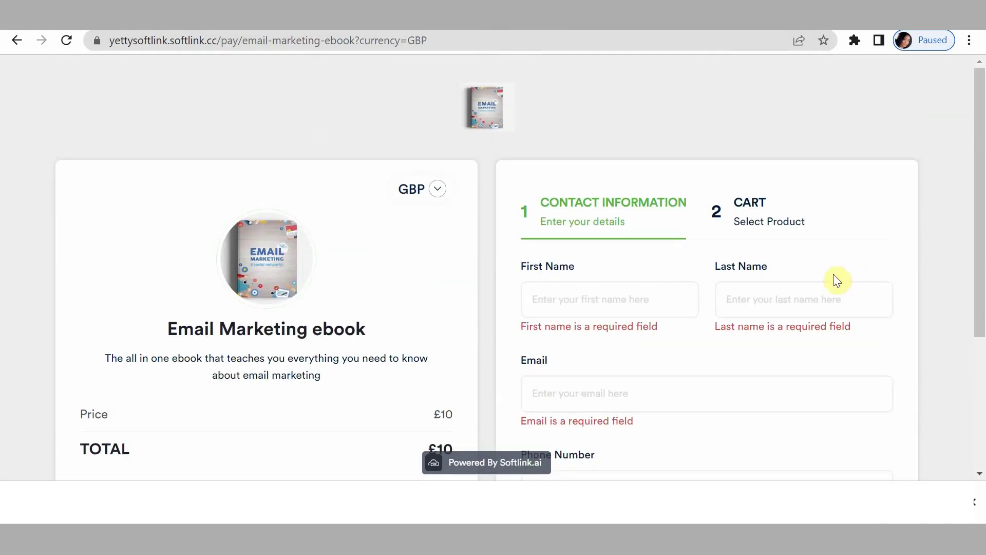
Enter the buyer's first name, last name, email and phone number, then continue to the cart.
click(574, 307)
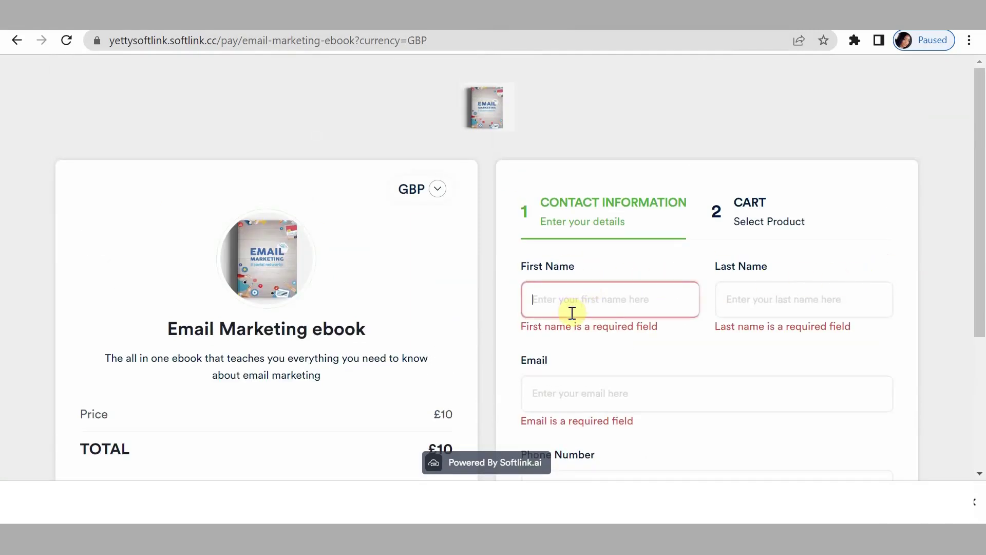
text(Yetty)
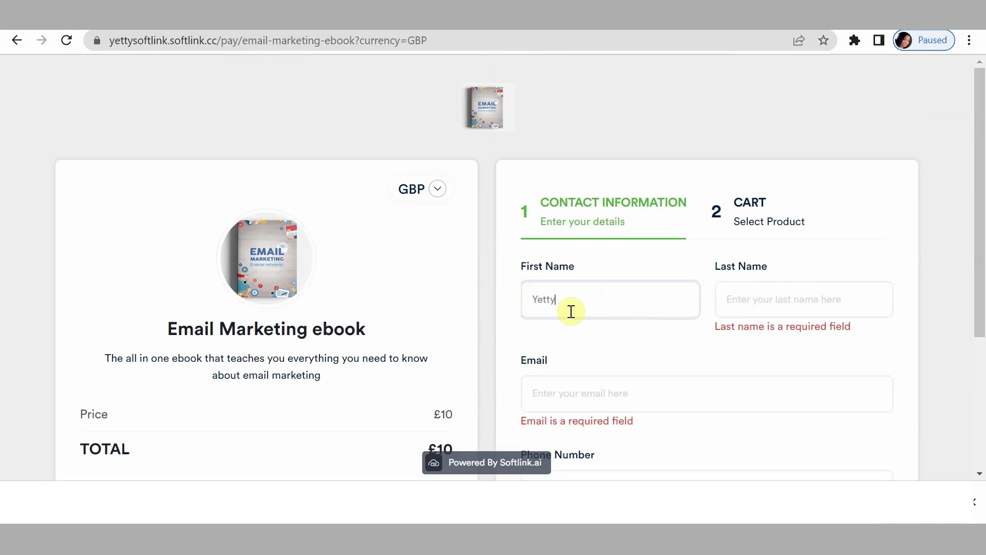
click(764, 304)
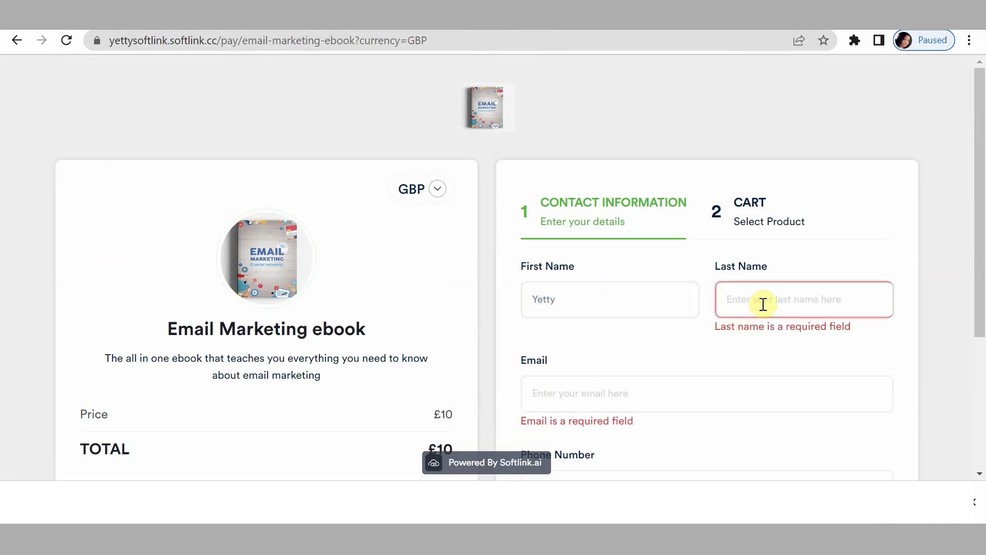
text(Yetty)
click(641, 369)
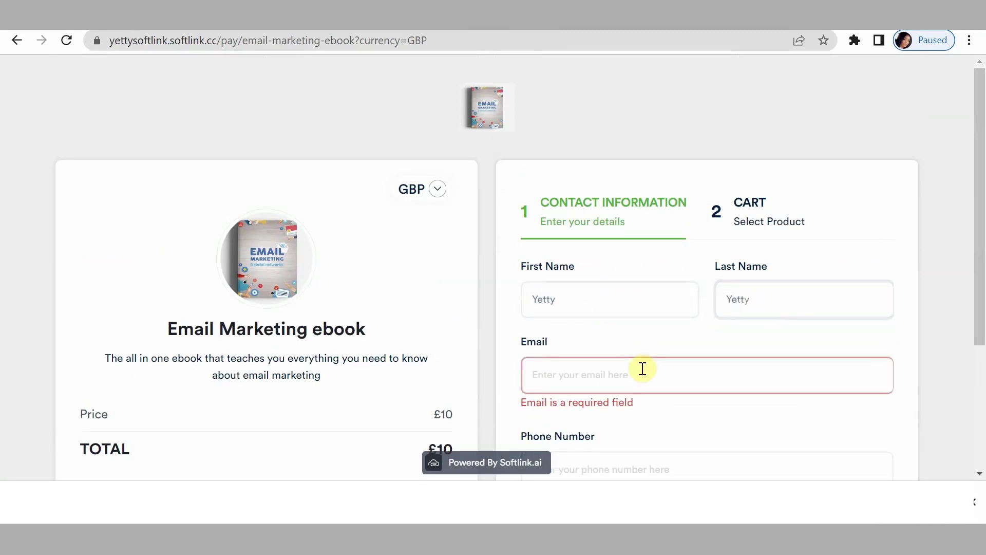
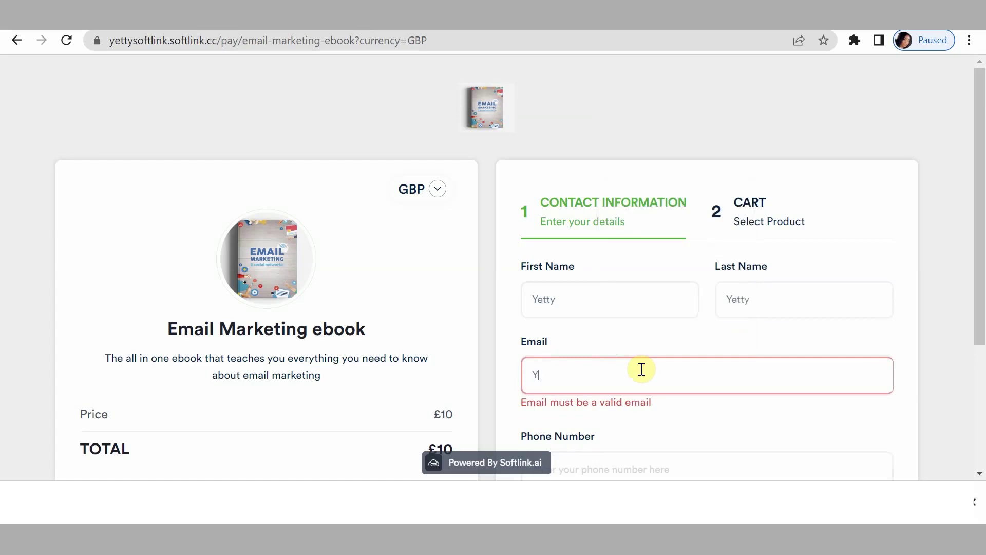
scroll(642, 369, down, 3)
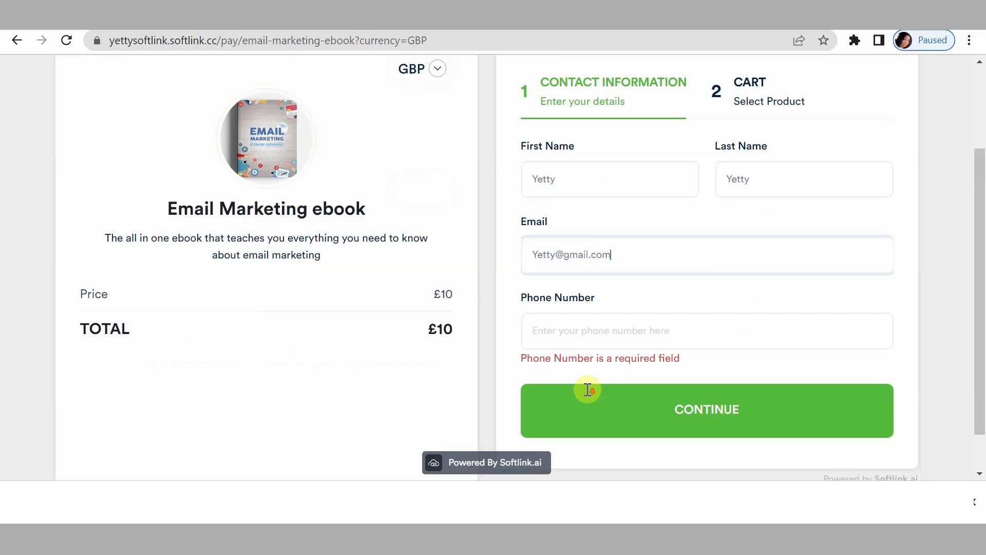
click(605, 298)
text(123)
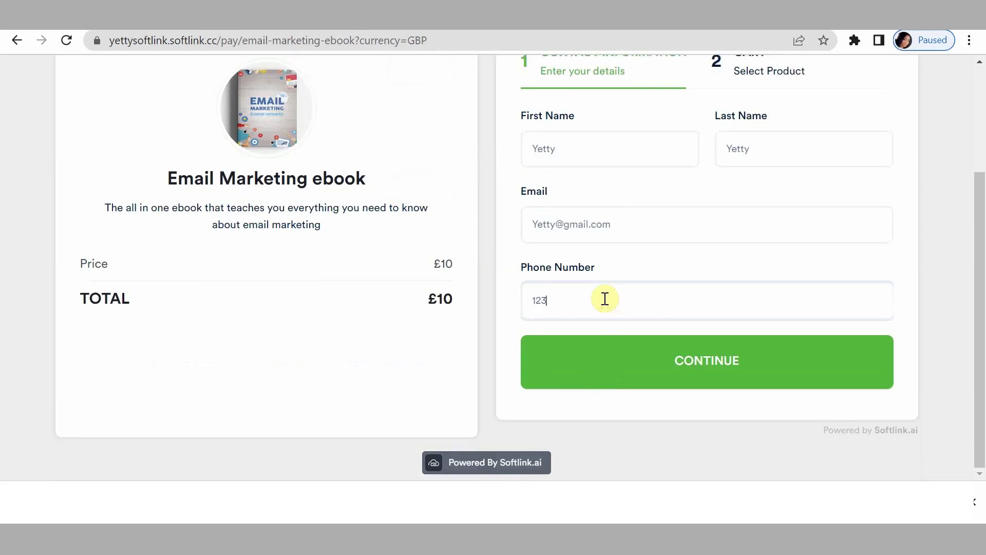
text(456)
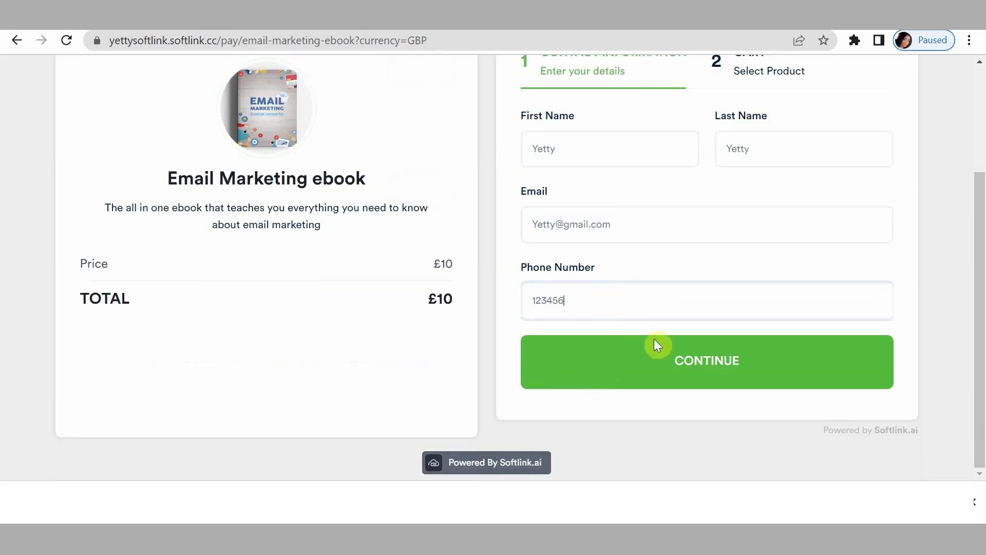
click(677, 363)
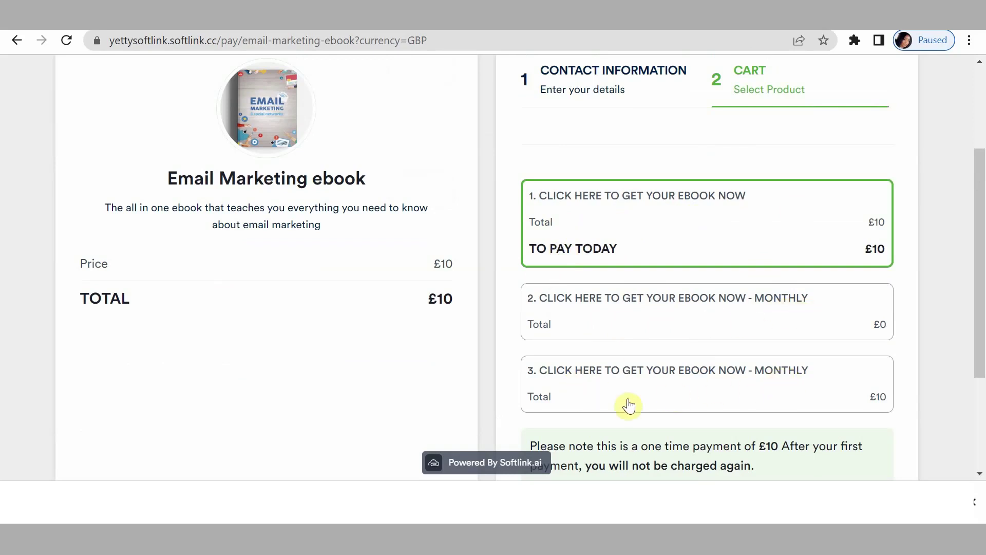
Try the monthly £0 and monthly £10 ebook options, then reselect the one-time £10 option.
scroll(627, 385, down, 3)
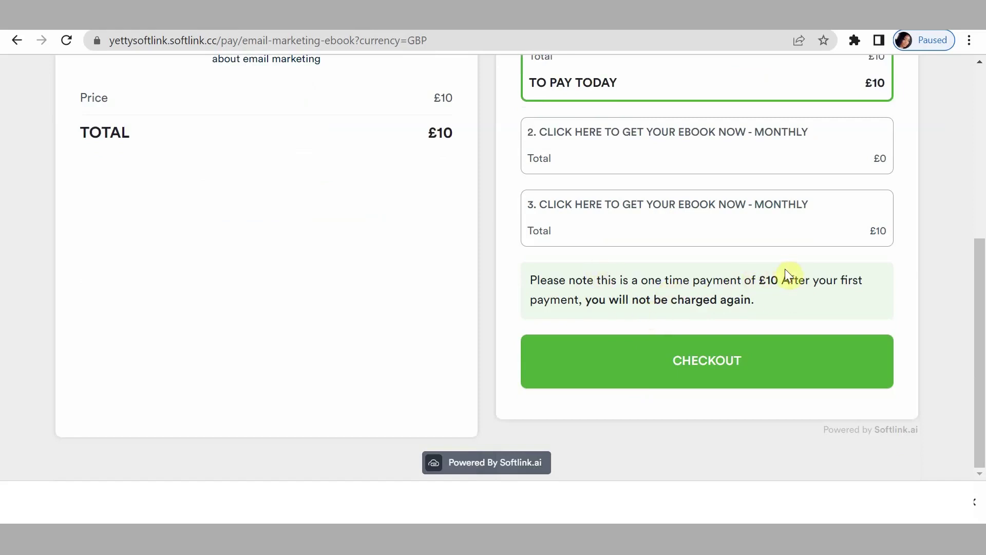
click(757, 164)
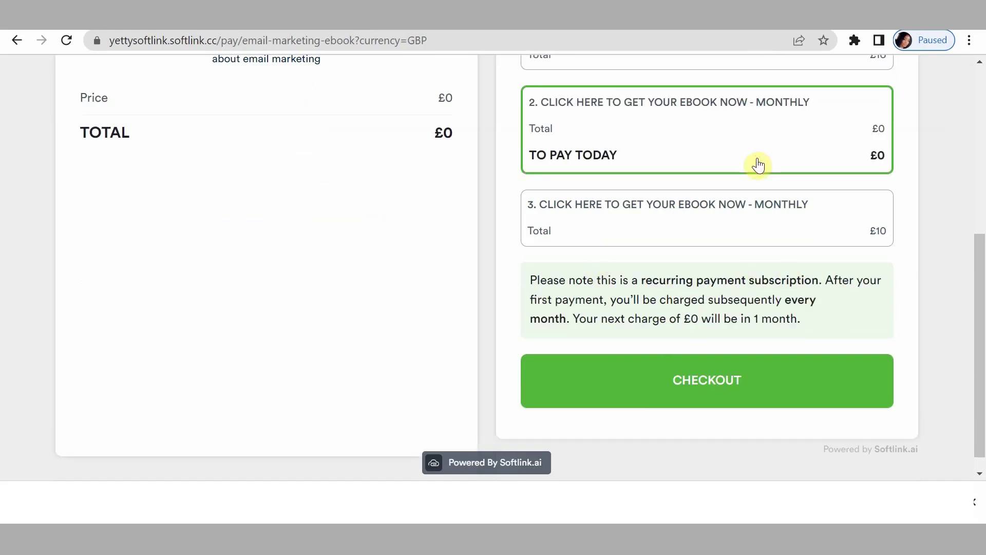
click(706, 228)
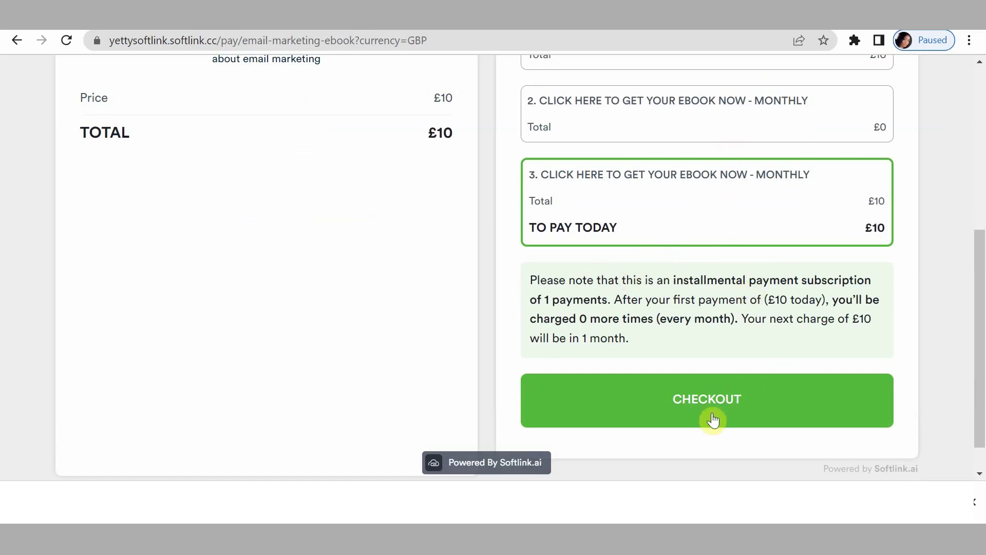
scroll(744, 278, up, 3)
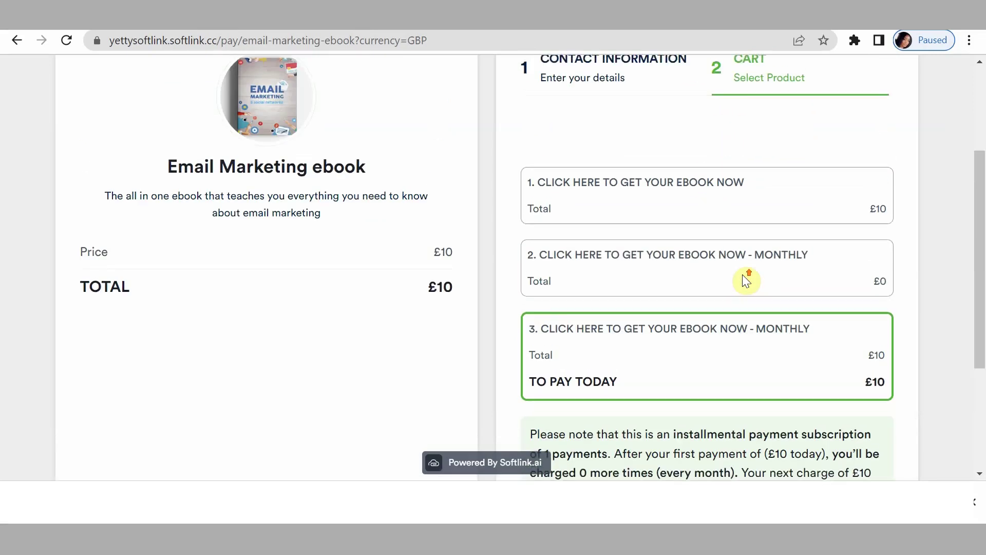
click(685, 209)
scroll(441, 225, up, 3)
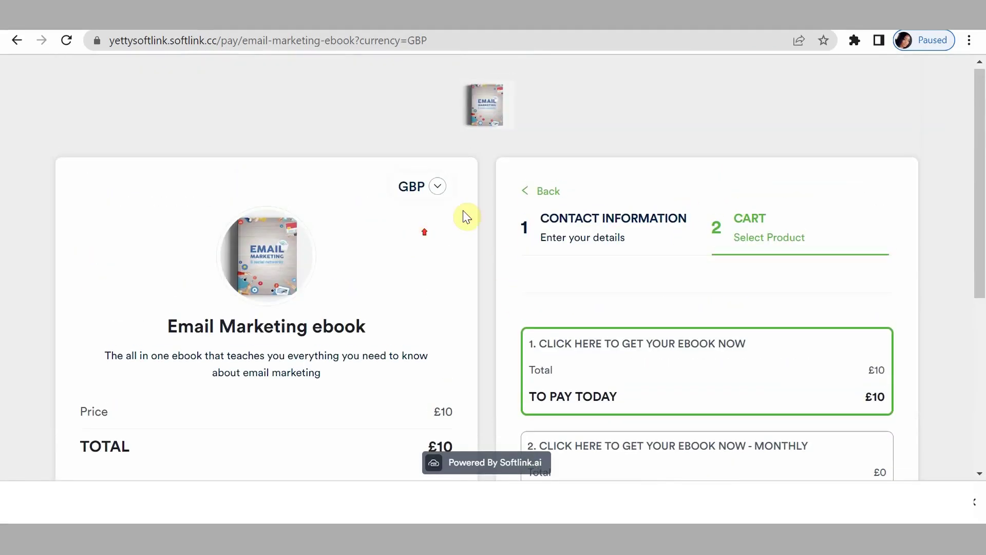
Switch the cart to NGN 5,000, check out, and pay through the Walletpay gateway.
click(437, 187)
click(411, 242)
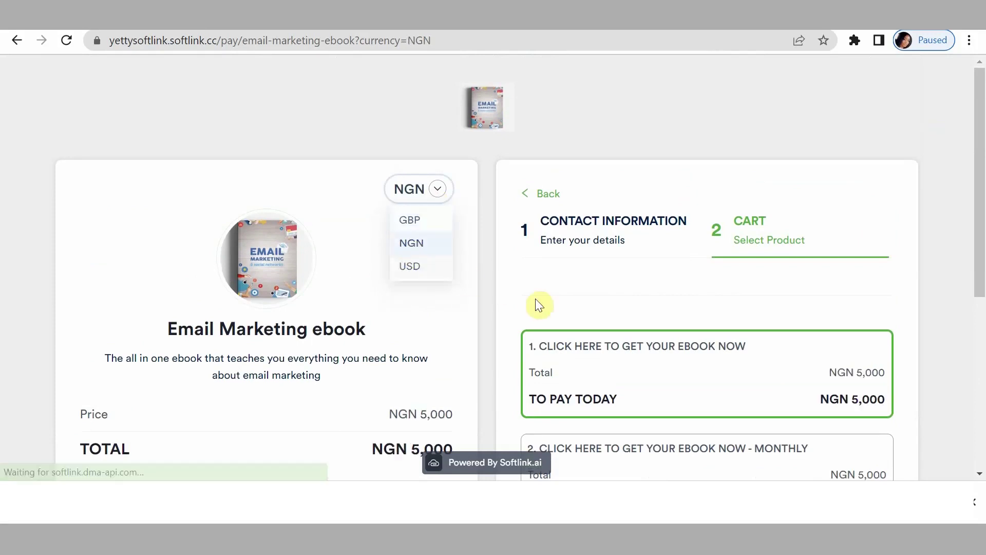
scroll(616, 318, down, 3)
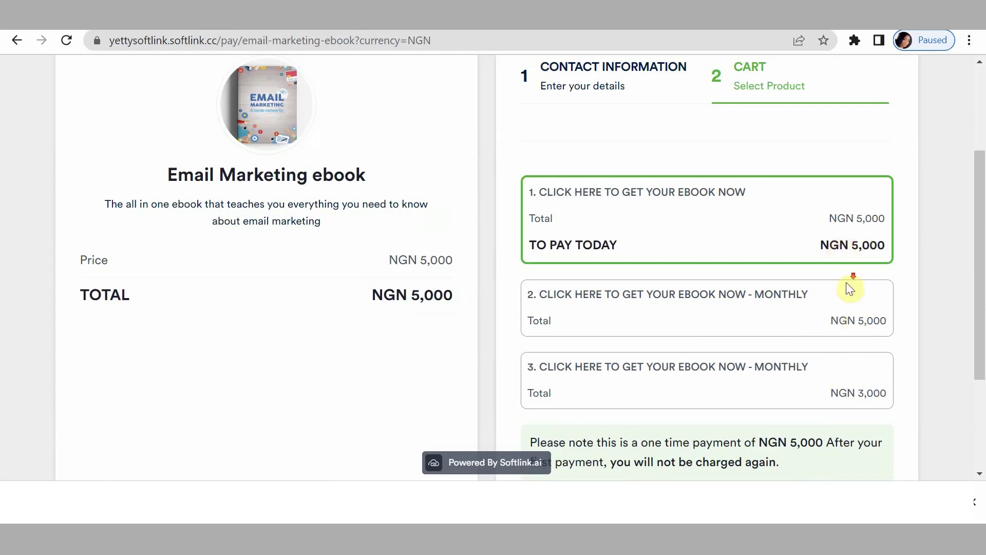
scroll(849, 282, down, 3)
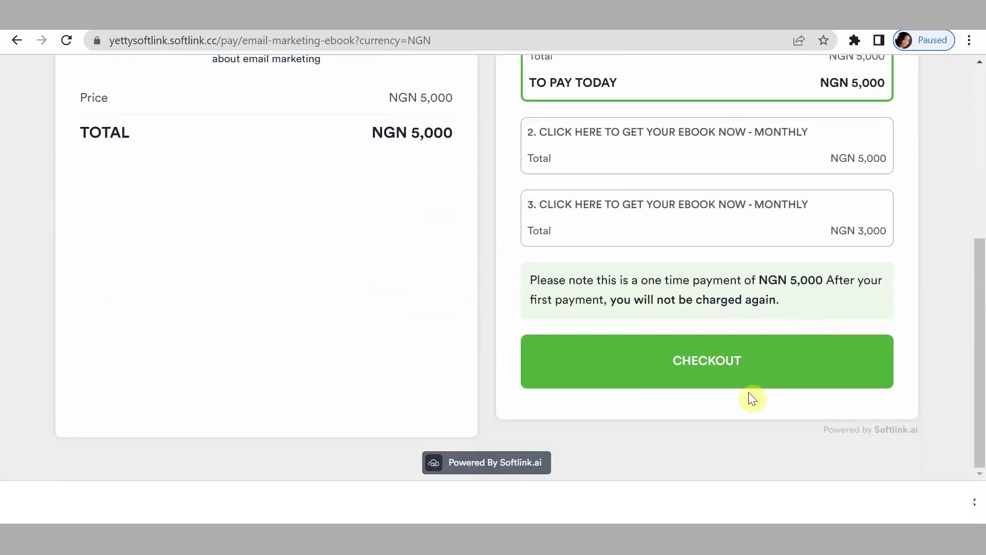
click(726, 366)
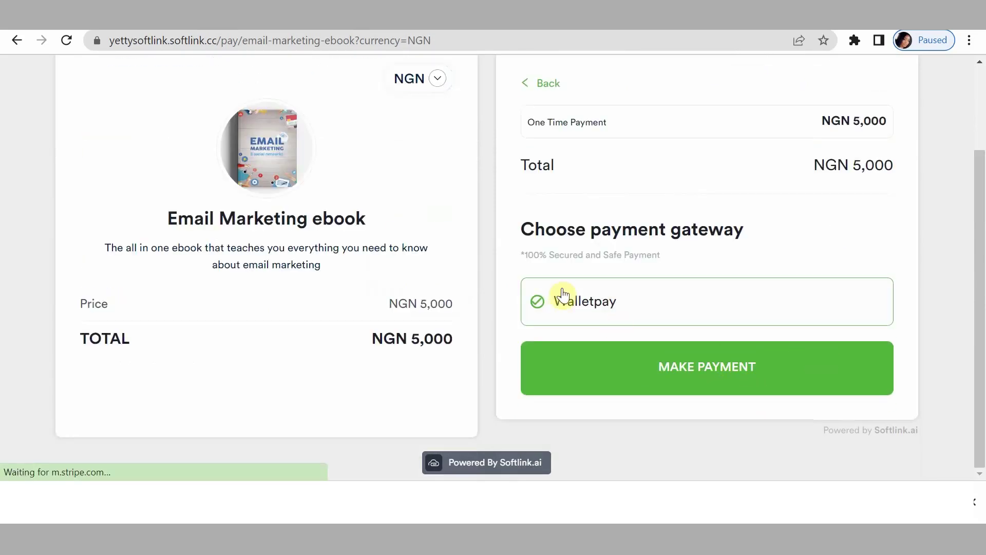
click(707, 366)
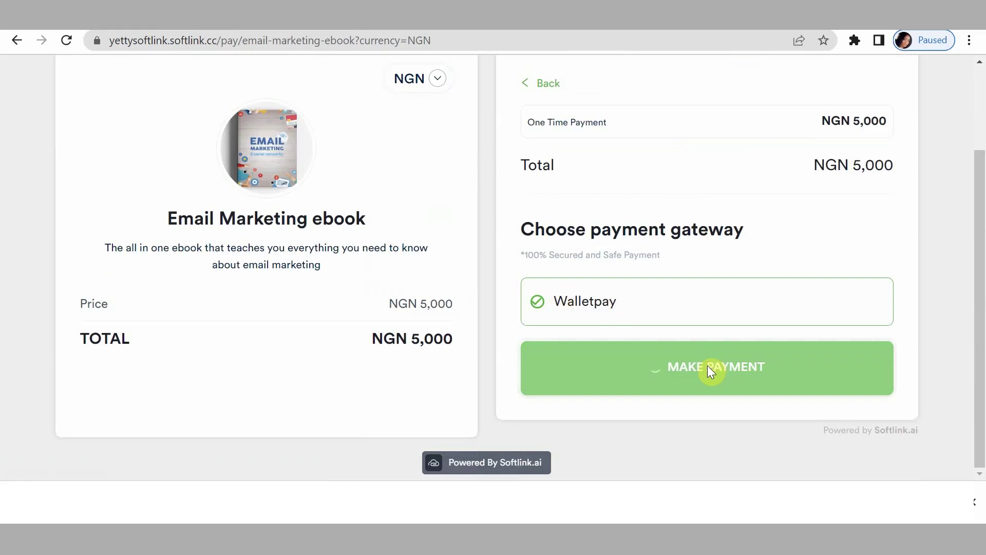